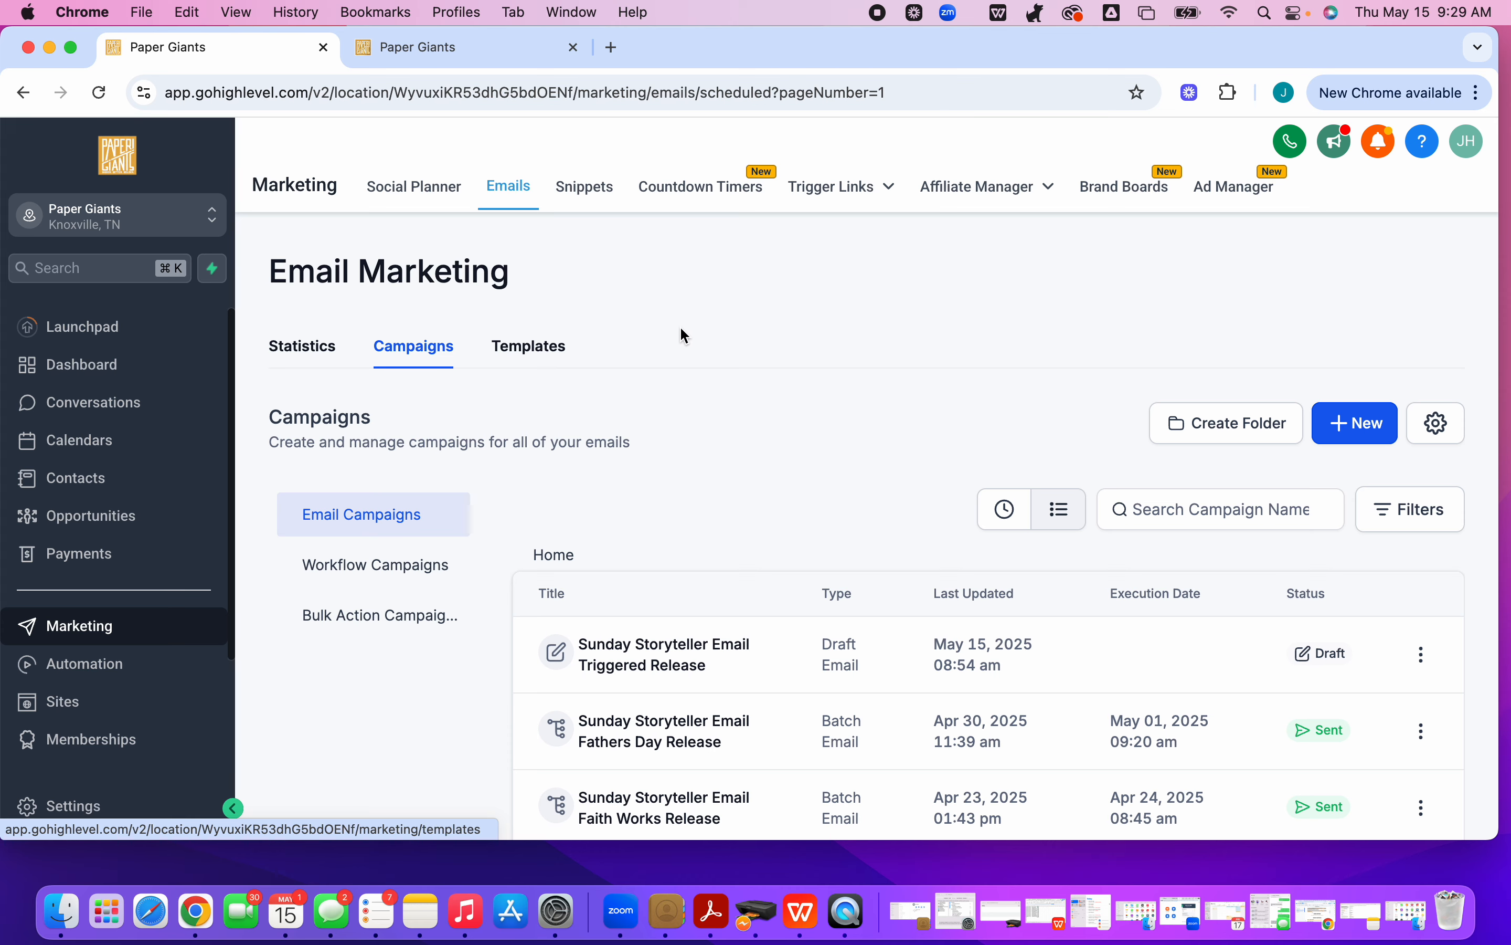
- Go back to the campaigns' home level and open the Sunday Storyteller Customer Emails folder
{"action": "left_click", "coordinate": [557, 552]}
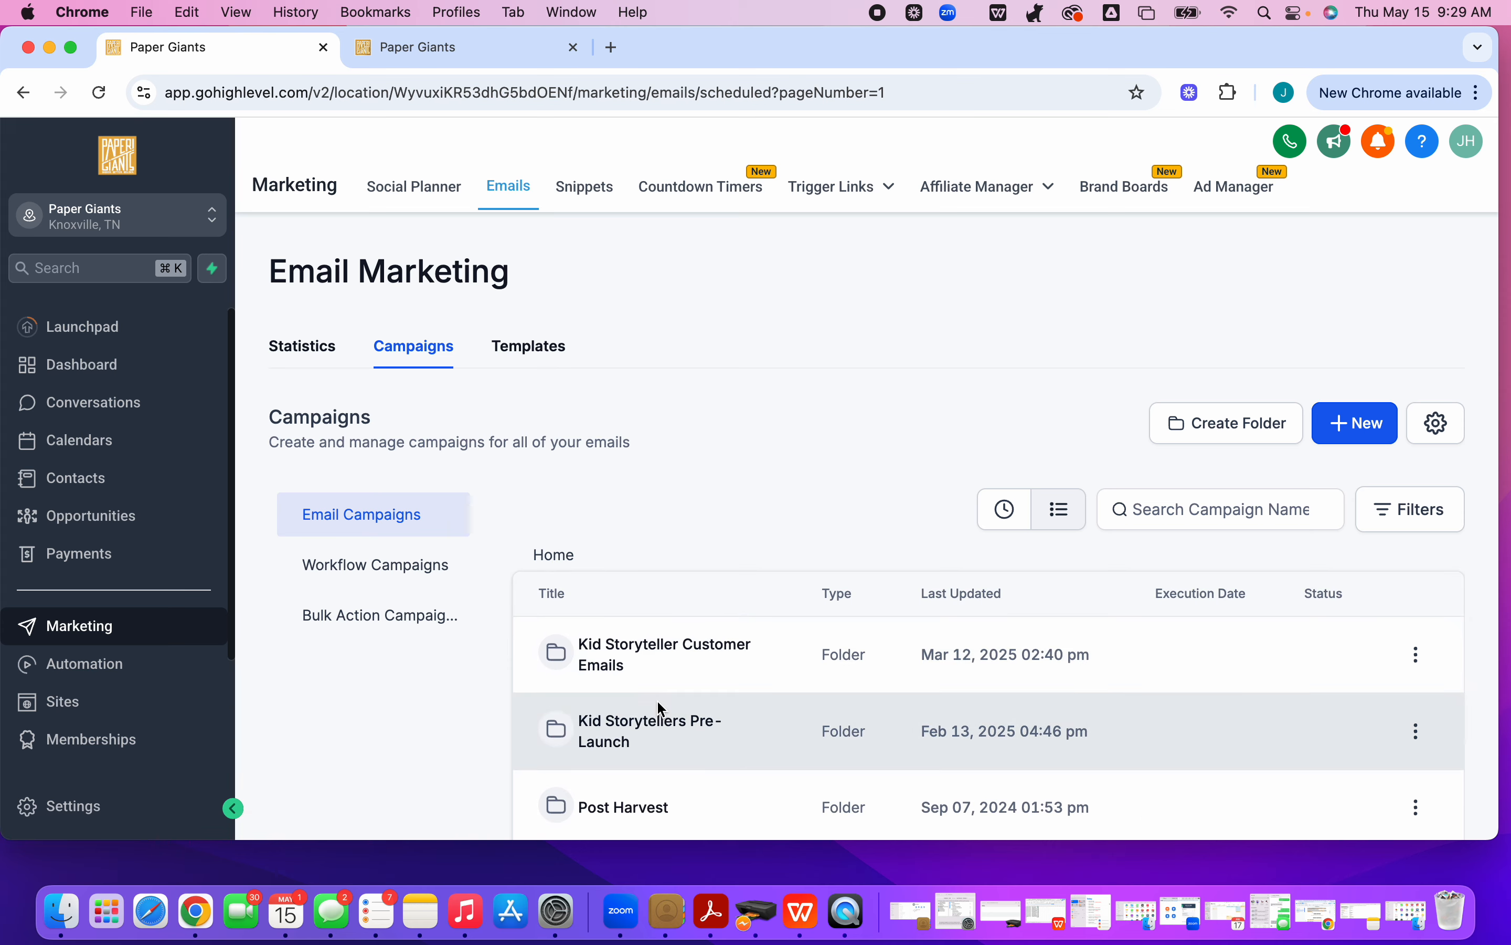
{"action": "scroll", "coordinate": [660, 705], "scroll_direction": "down", "scroll_amount": 3}
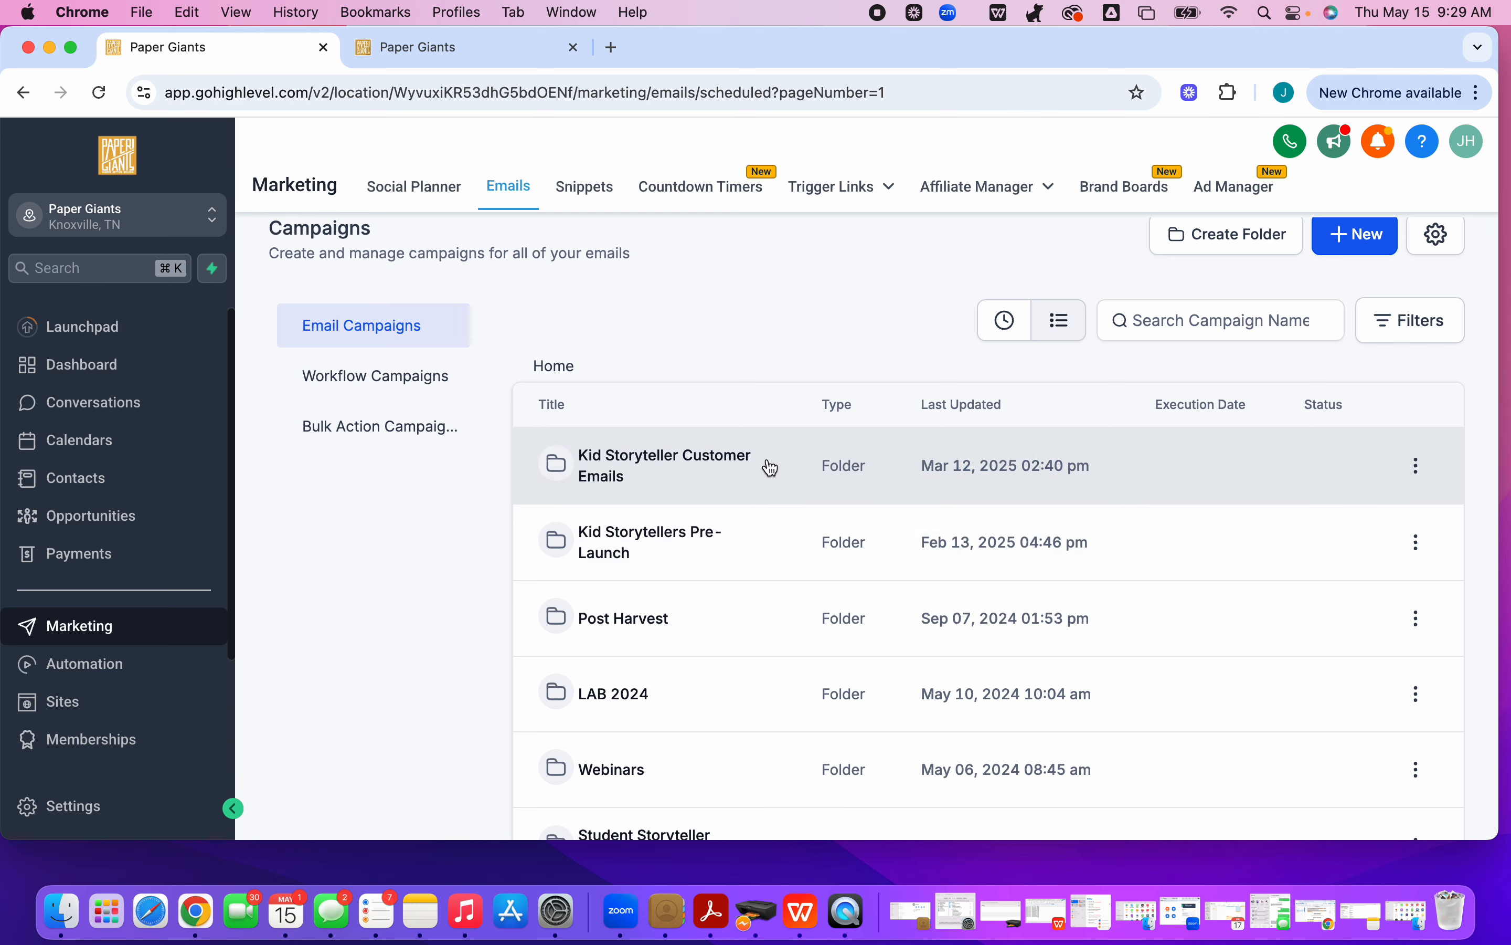
{"action": "scroll", "coordinate": [772, 467], "scroll_direction": "down", "scroll_amount": 5}
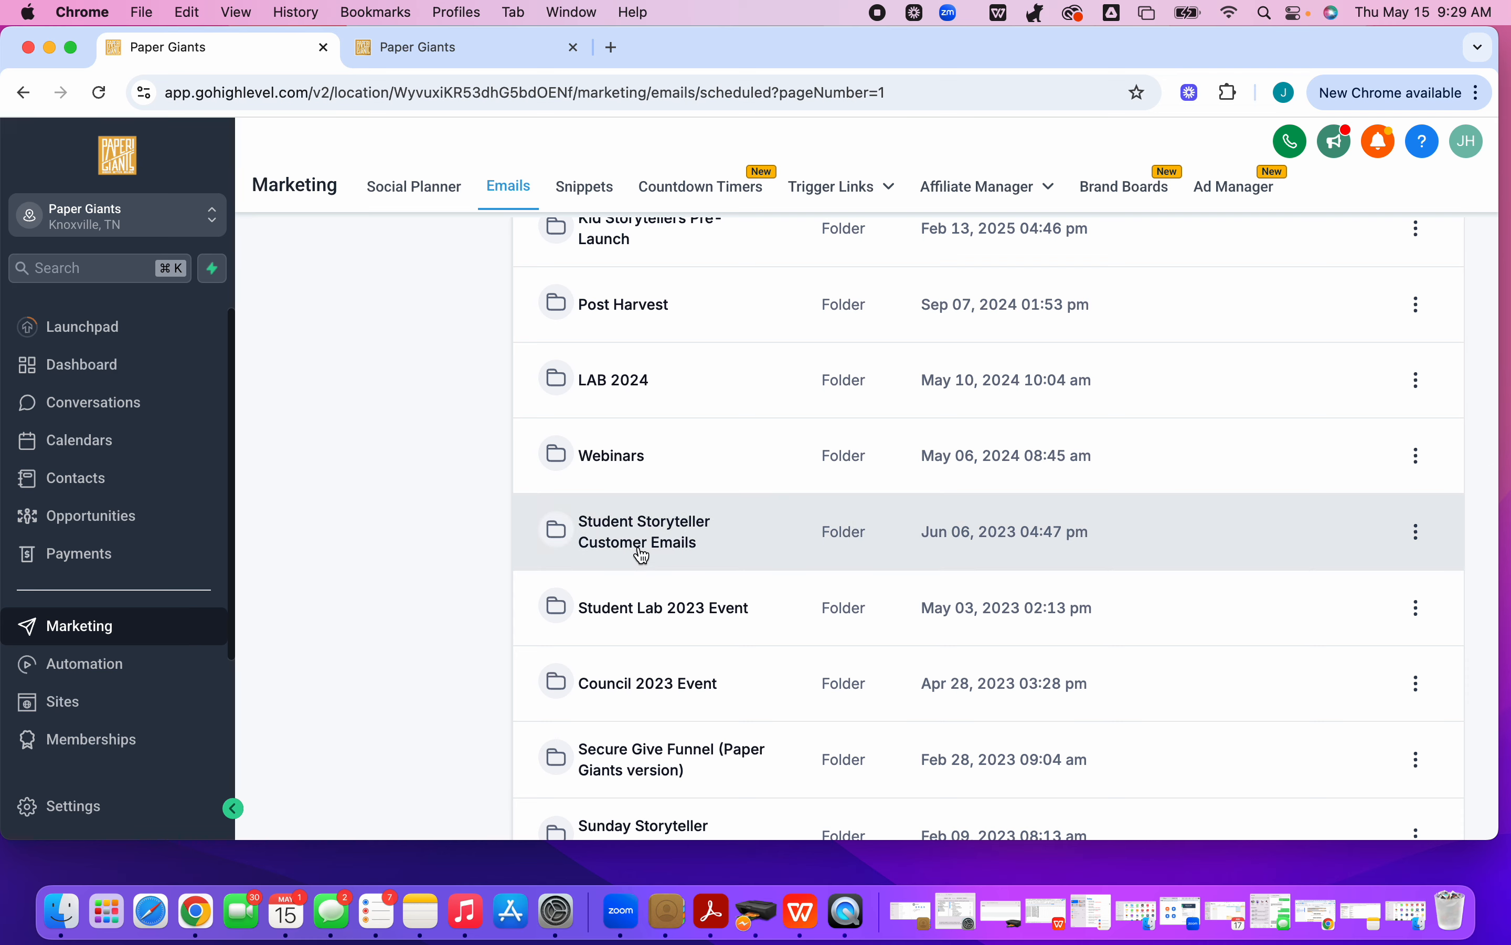
{"action": "scroll", "coordinate": [643, 556], "scroll_direction": "down", "scroll_amount": 3}
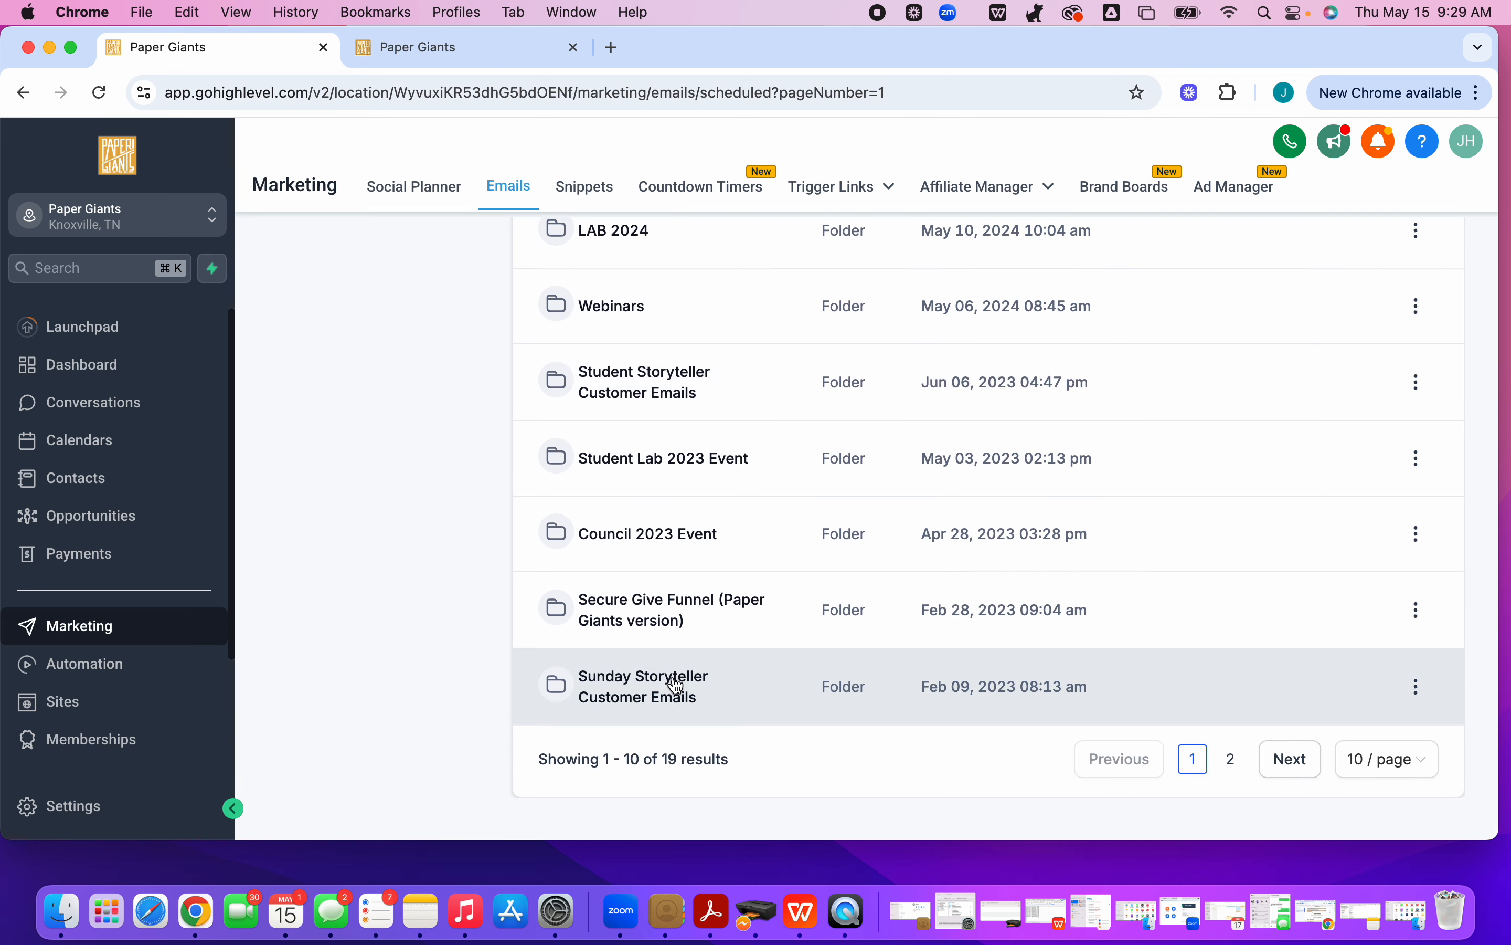
{"action": "left_click", "coordinate": [648, 685]}
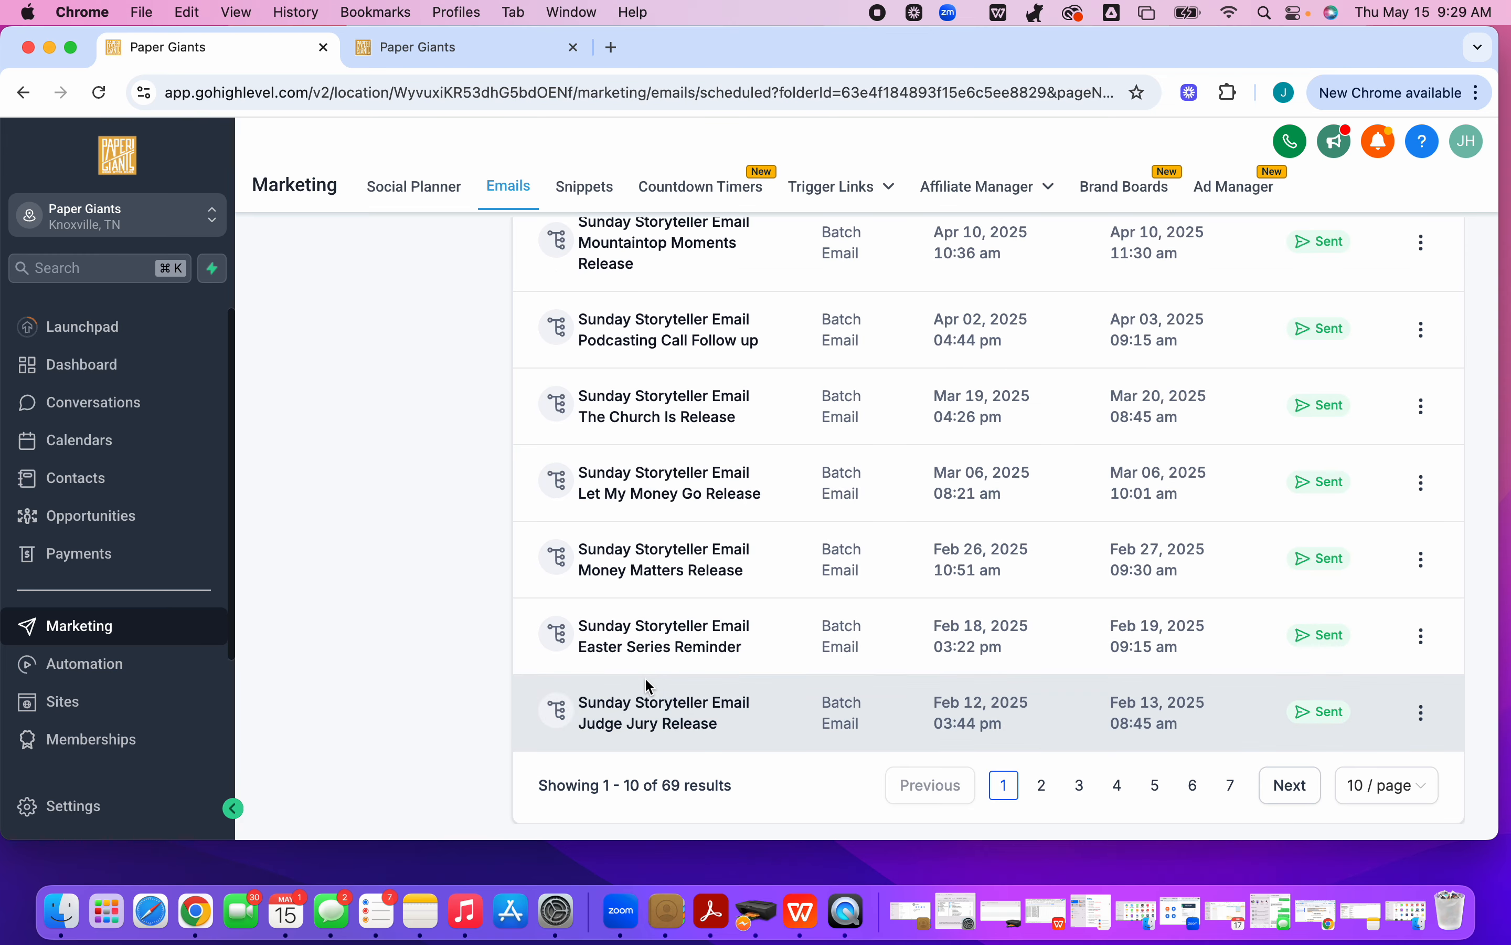
- Show the actions available for the Mountaintop Moments Release campaign, and open the Sunday Storyteller Email Triggered Release draft for editing
{"action": "scroll", "coordinate": [646, 679], "scroll_direction": "up", "scroll_amount": 10}
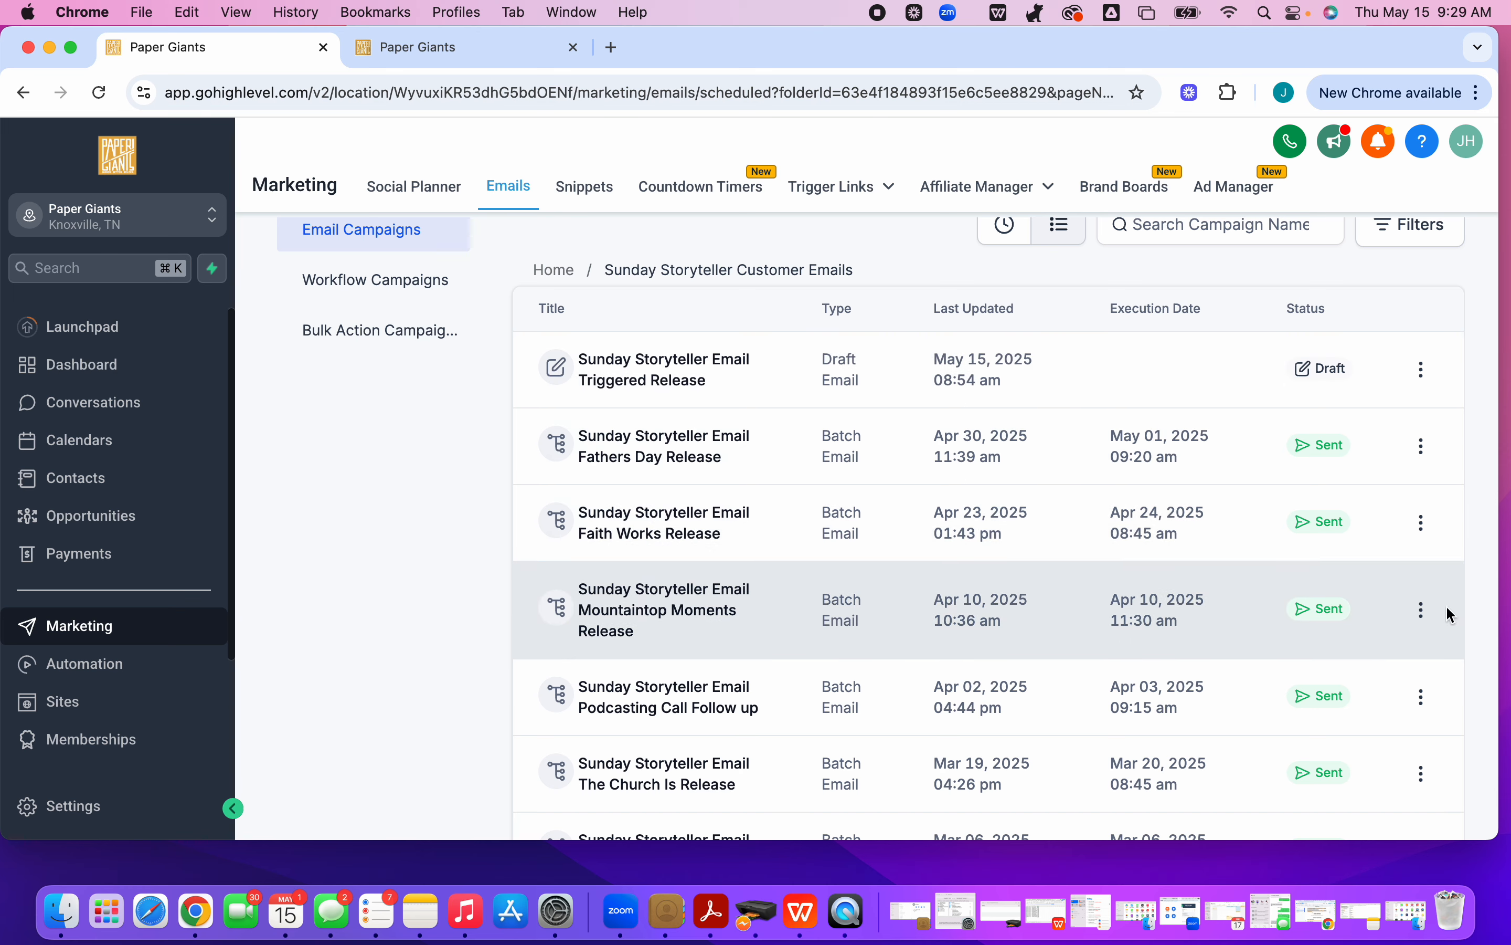
{"action": "left_click", "coordinate": [1425, 614]}
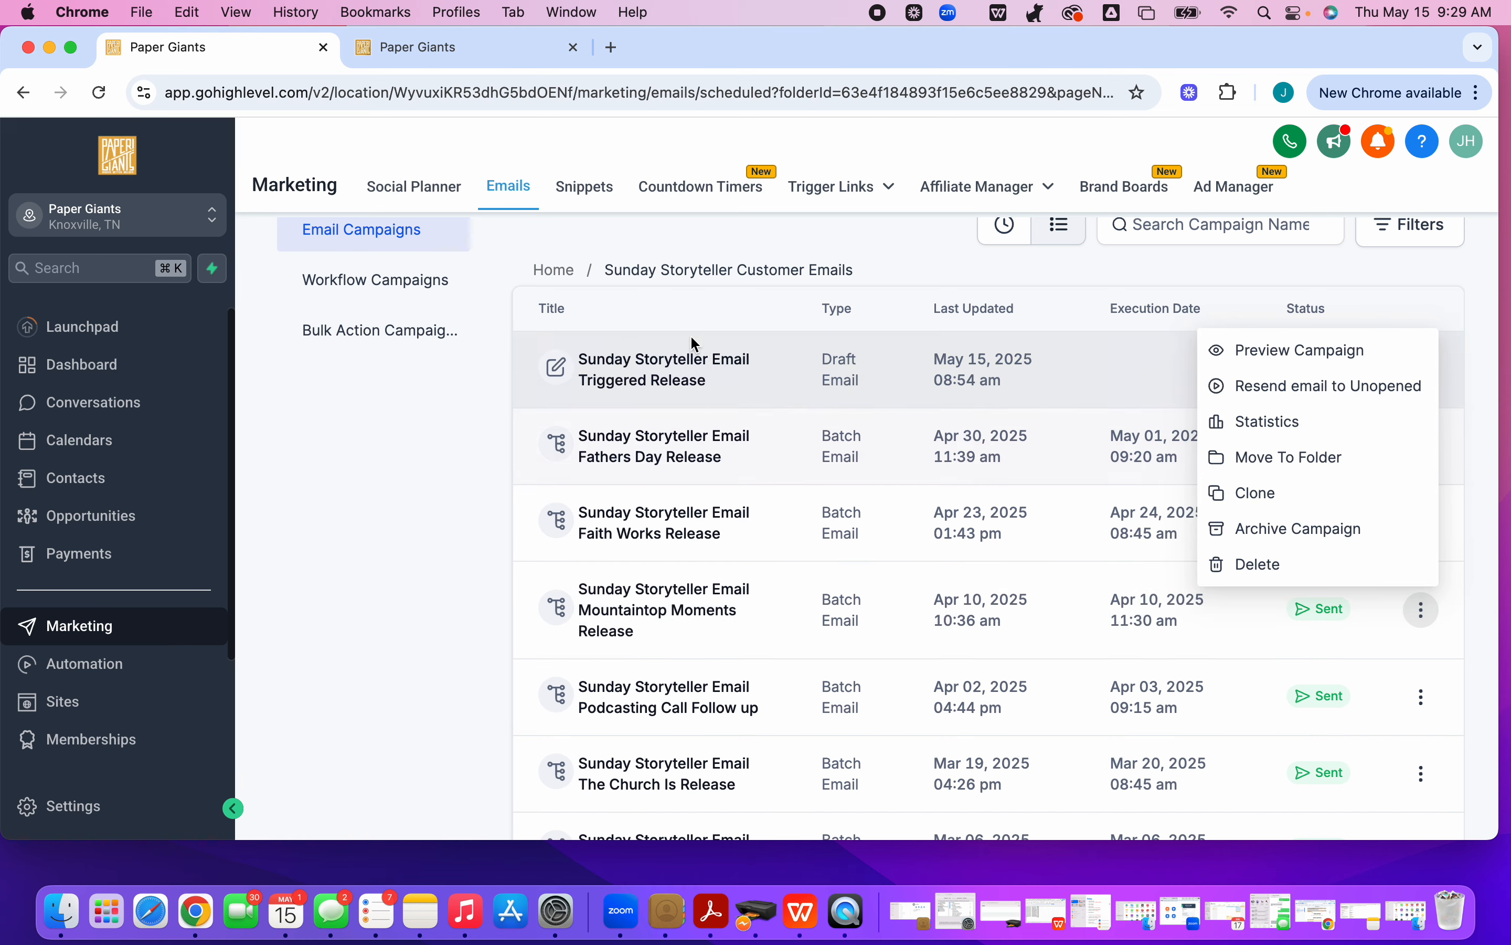
{"action": "left_click", "coordinate": [671, 375]}
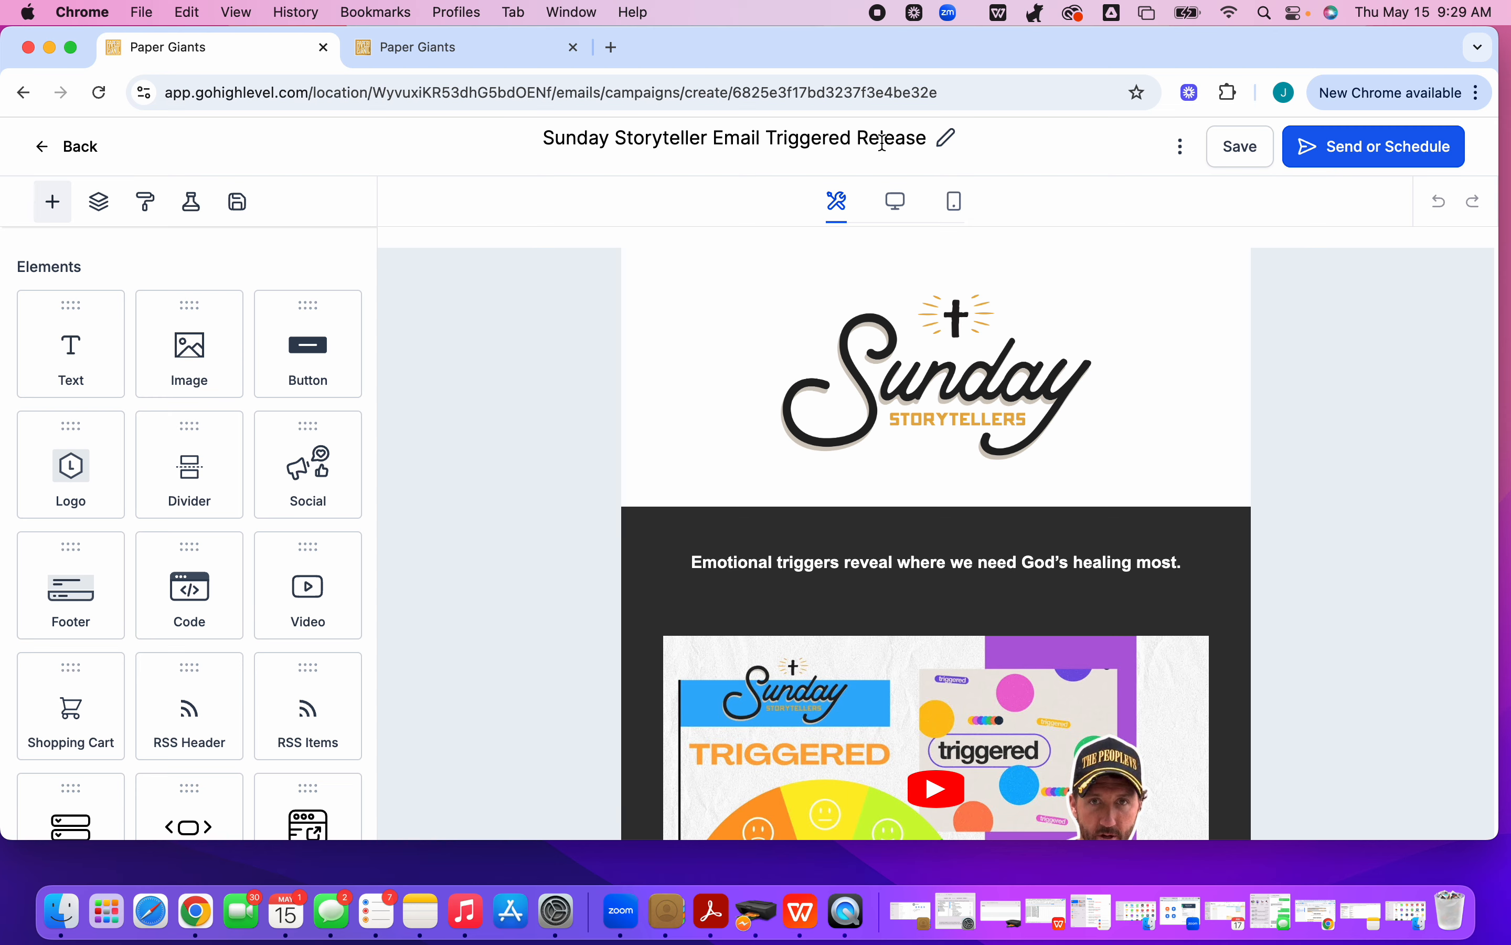
- Review the email's logo, series sentence, YouTube video settings, summary text and the link of the Check out the Outline button
{"action": "scroll", "coordinate": [862, 587], "scroll_direction": "down", "scroll_amount": 5}
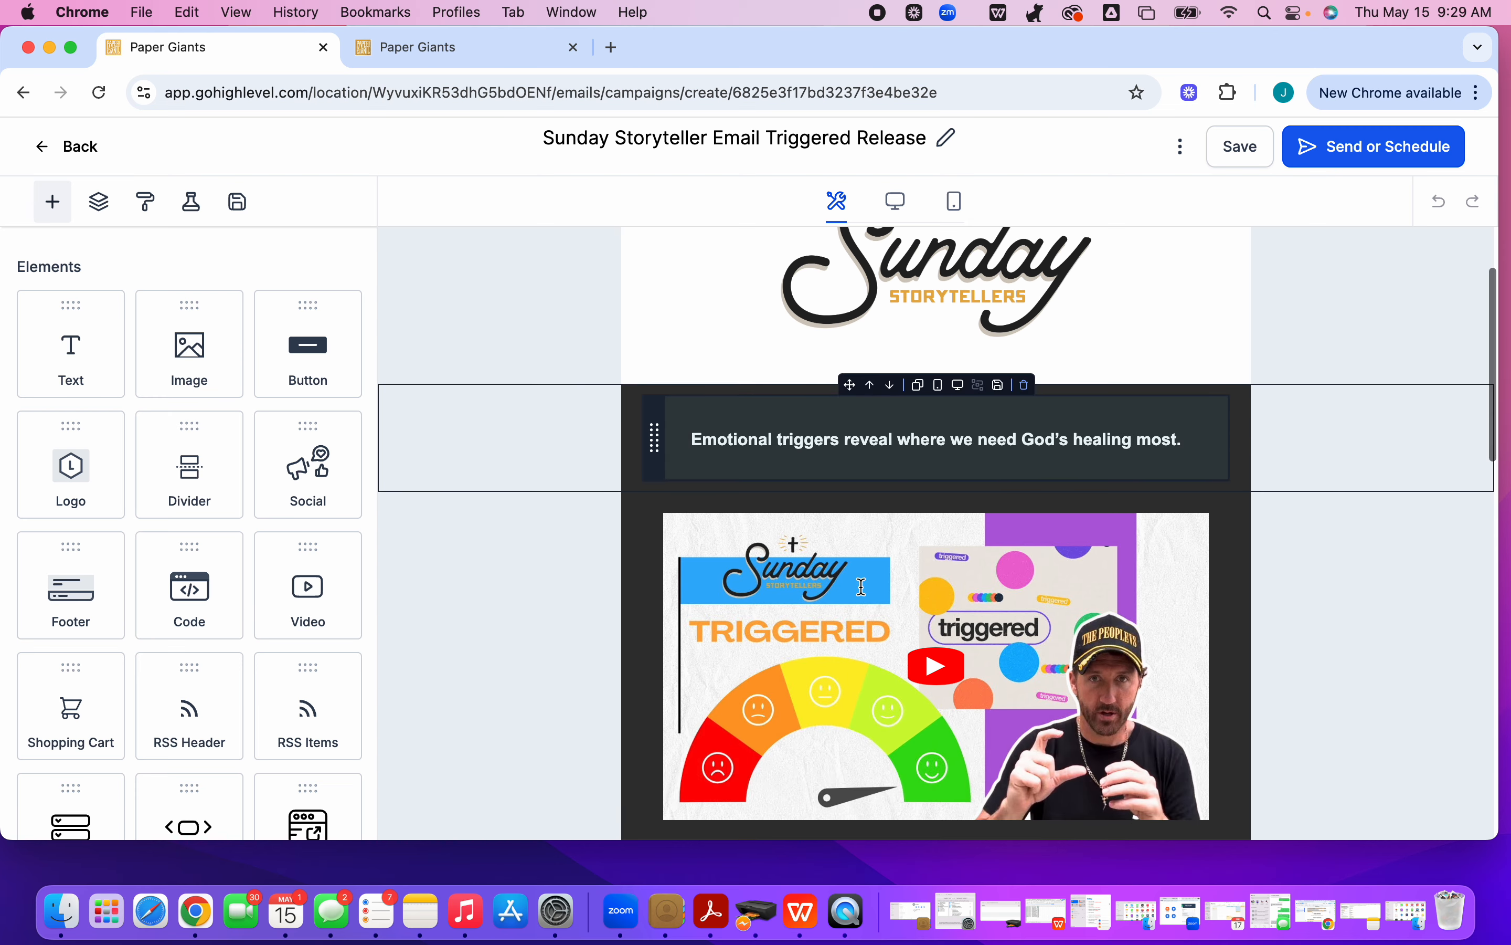
{"action": "scroll", "coordinate": [863, 586], "scroll_direction": "up", "scroll_amount": 4}
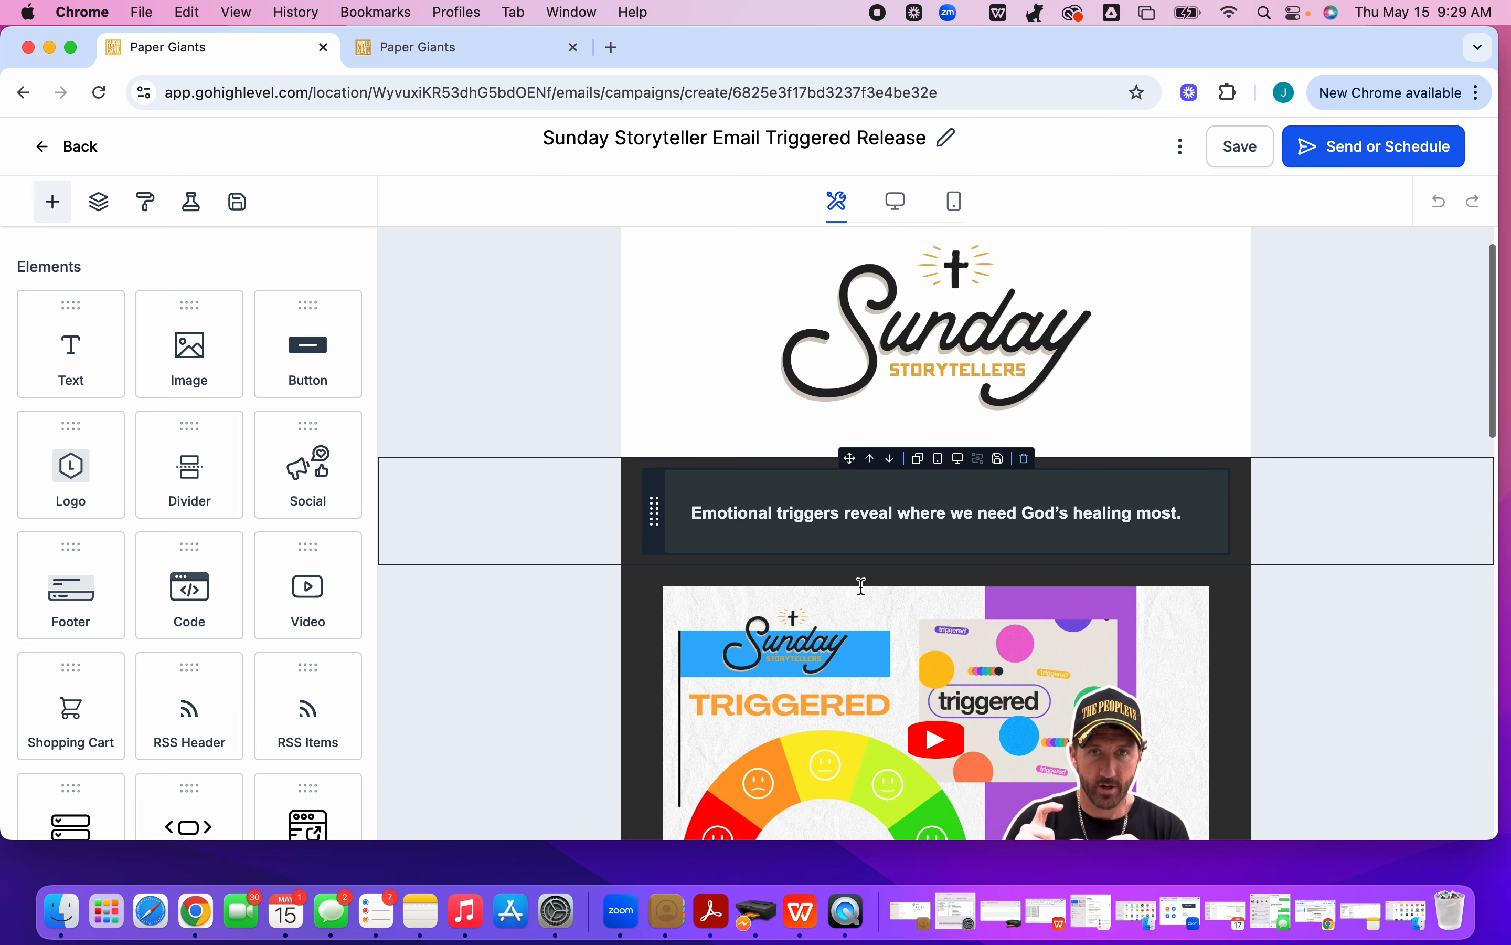
{"action": "scroll", "coordinate": [862, 586], "scroll_direction": "down", "scroll_amount": 1}
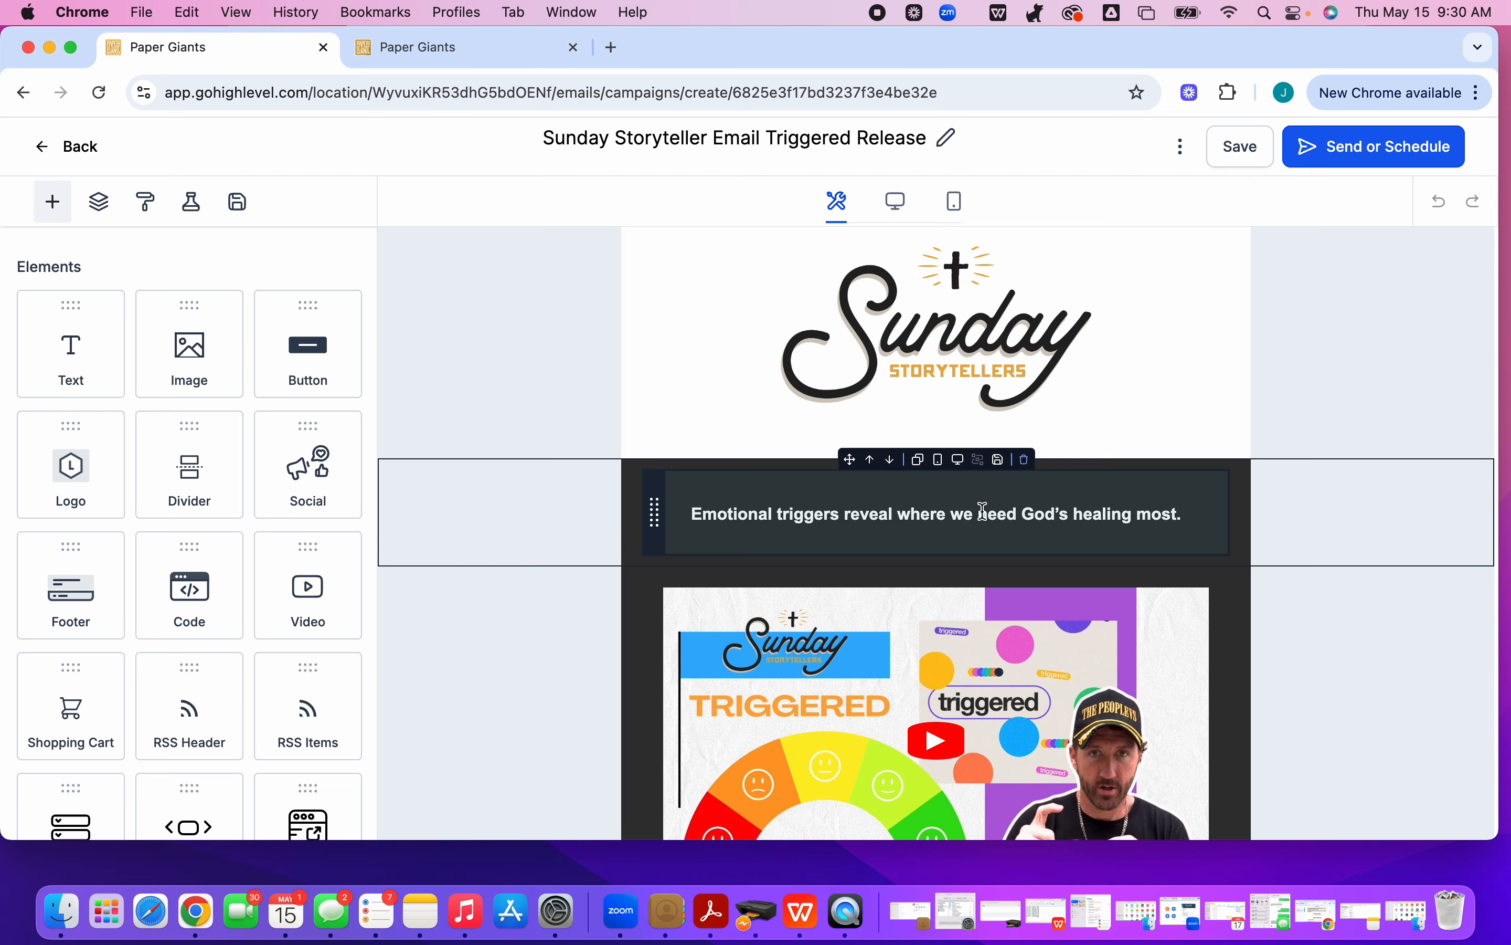
{"action": "scroll", "coordinate": [977, 512], "scroll_direction": "down", "scroll_amount": 5}
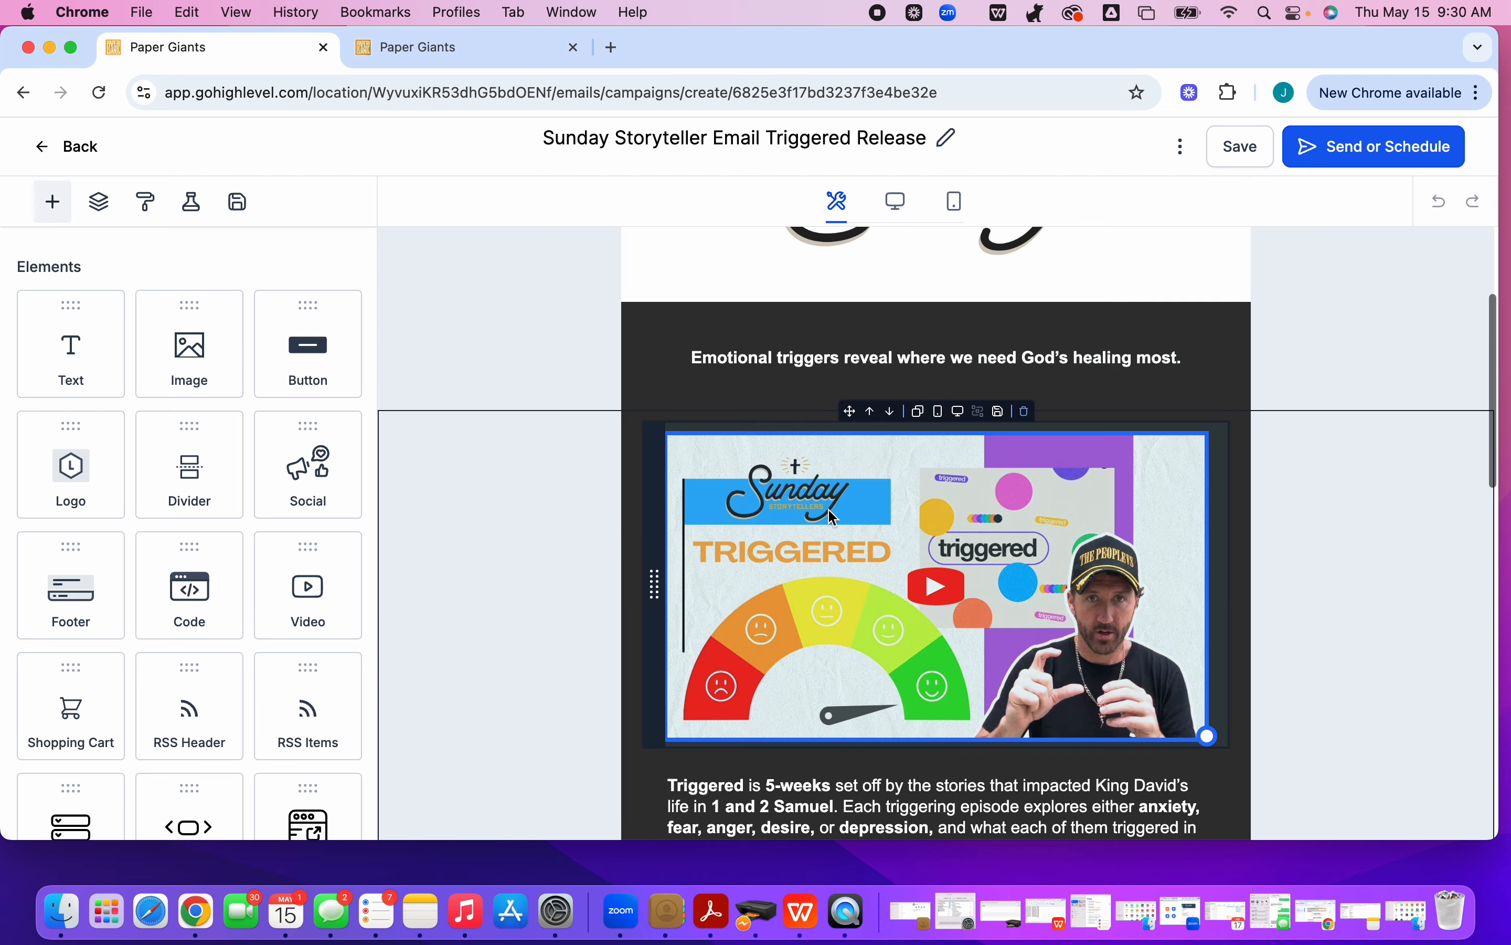
{"action": "left_click", "coordinate": [818, 512]}
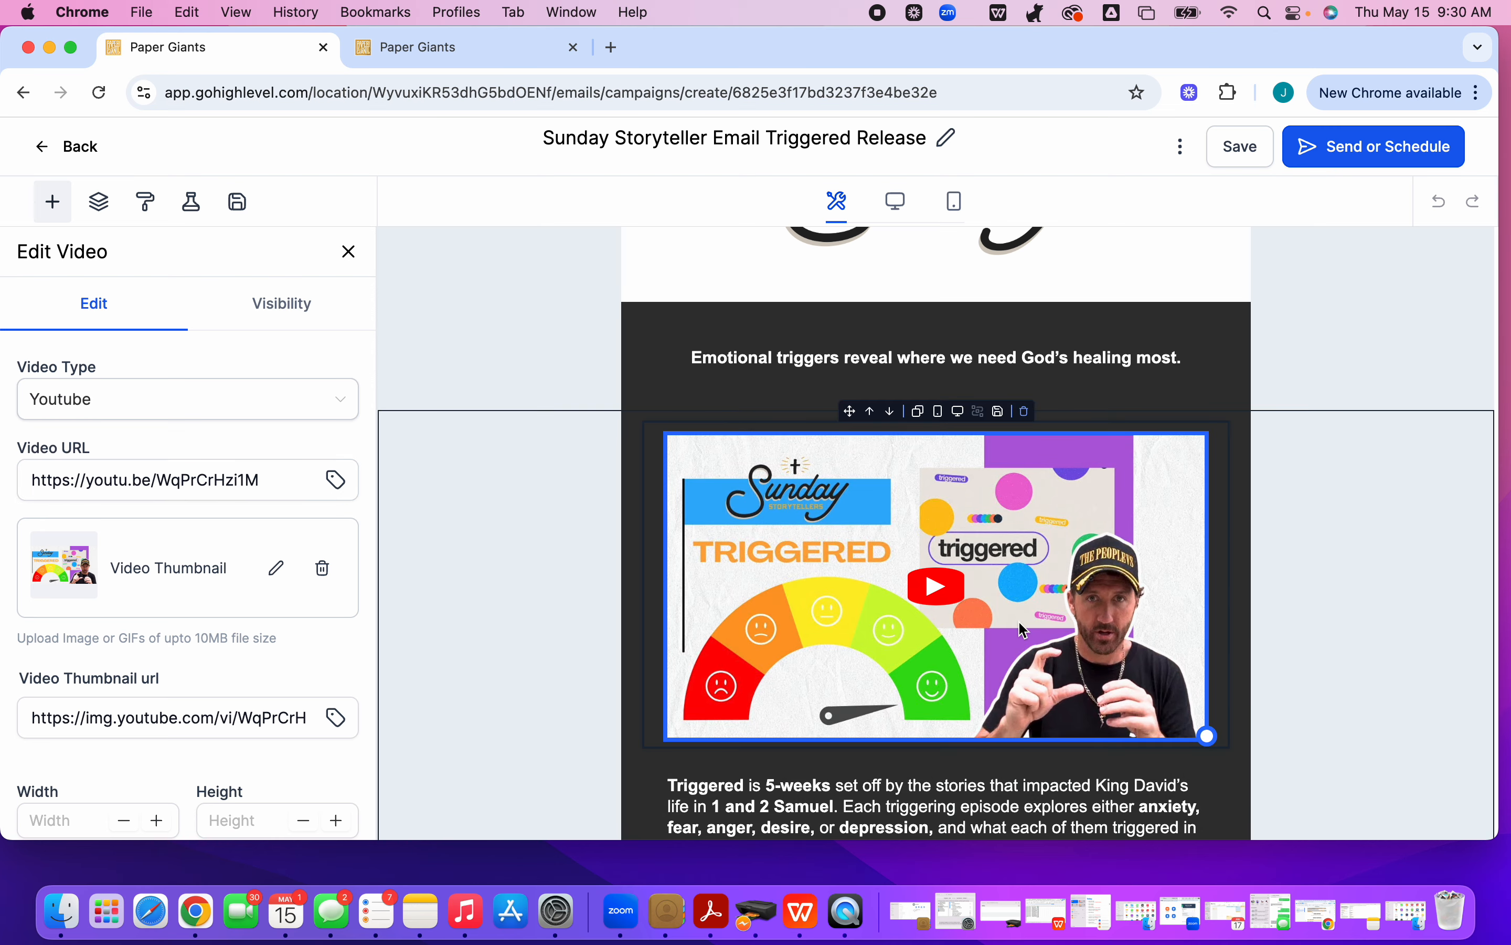
{"action": "scroll", "coordinate": [1015, 622], "scroll_direction": "down", "scroll_amount": 5}
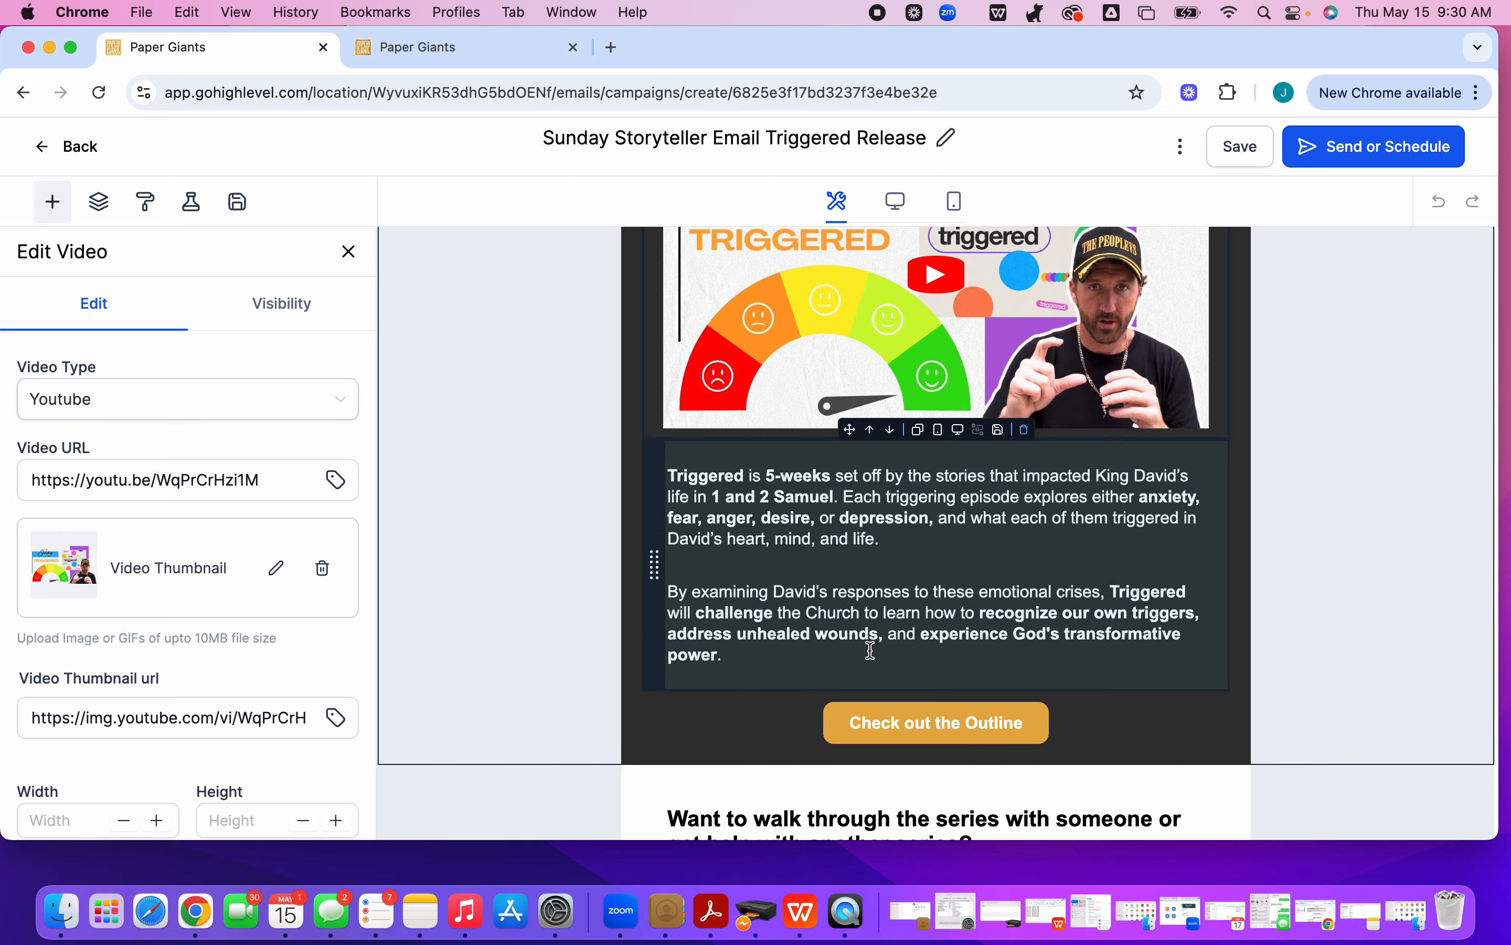
{"action": "left_click", "coordinate": [946, 738]}
{"action": "left_click", "coordinate": [162, 778]}
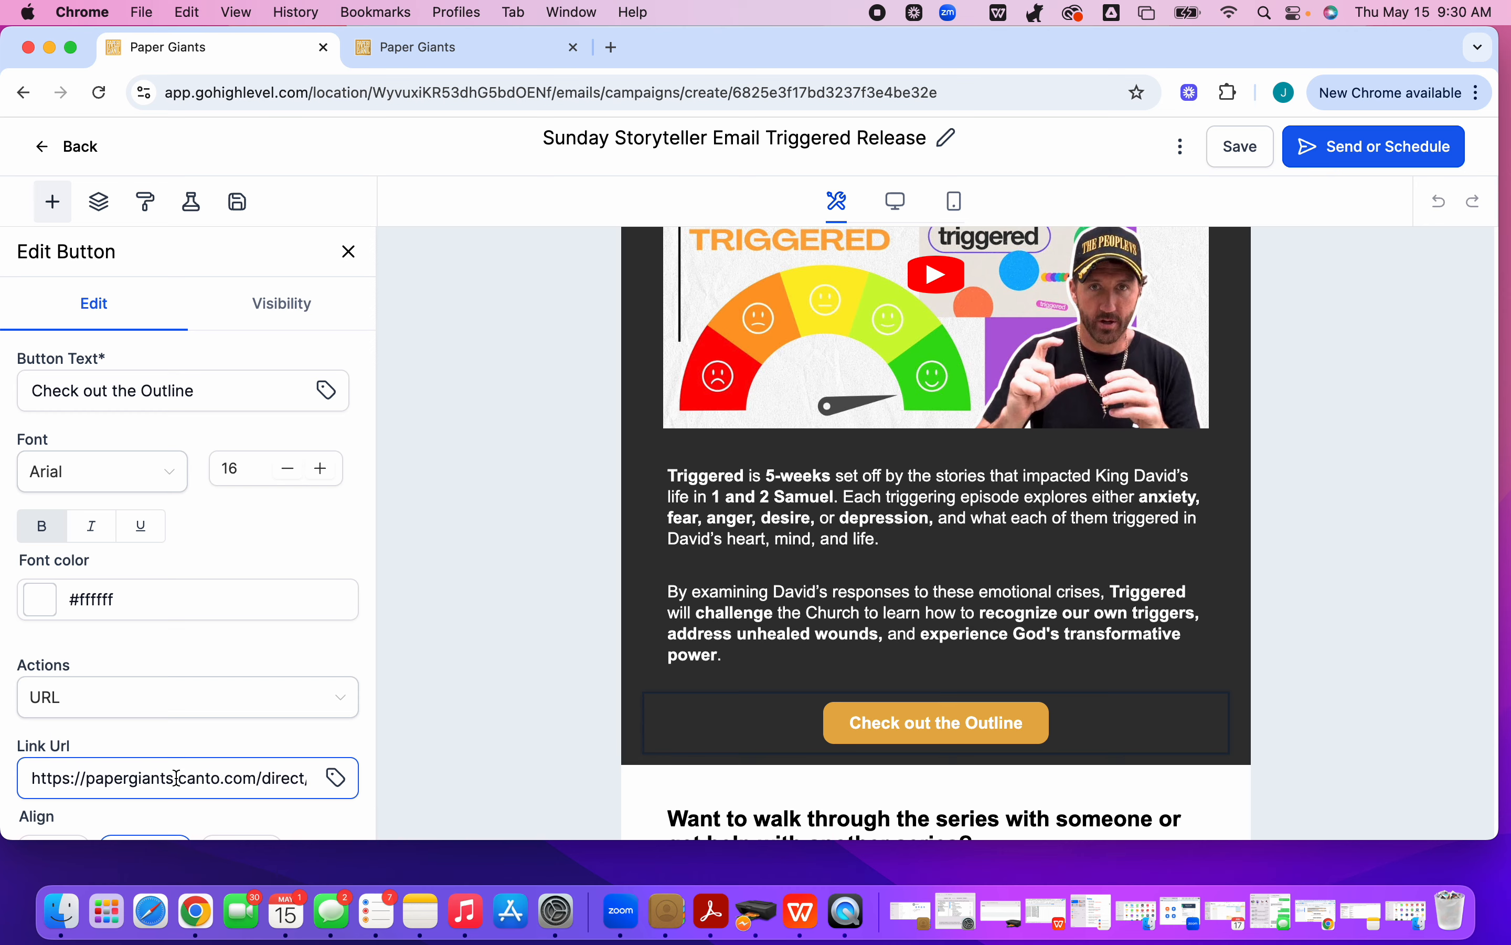
- Switch to the Canto library and copy the original-file direct URL of Outline_Triggered.docx.pdf from the Triggered series' Message Resources
{"action": "left_click", "coordinate": [474, 59]}
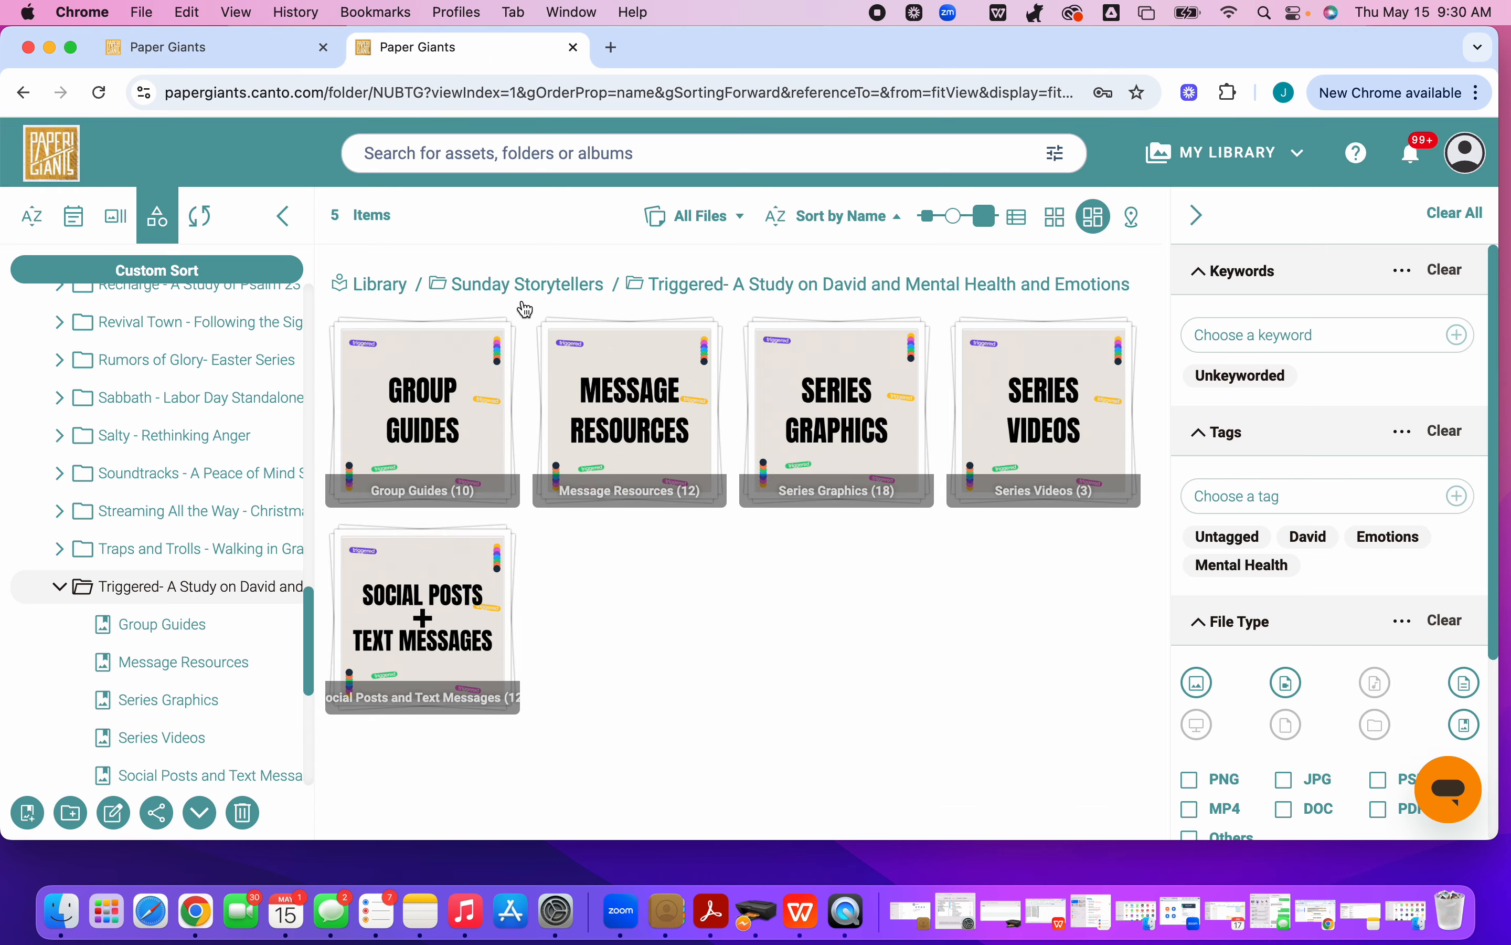
{"action": "left_click", "coordinate": [612, 430]}
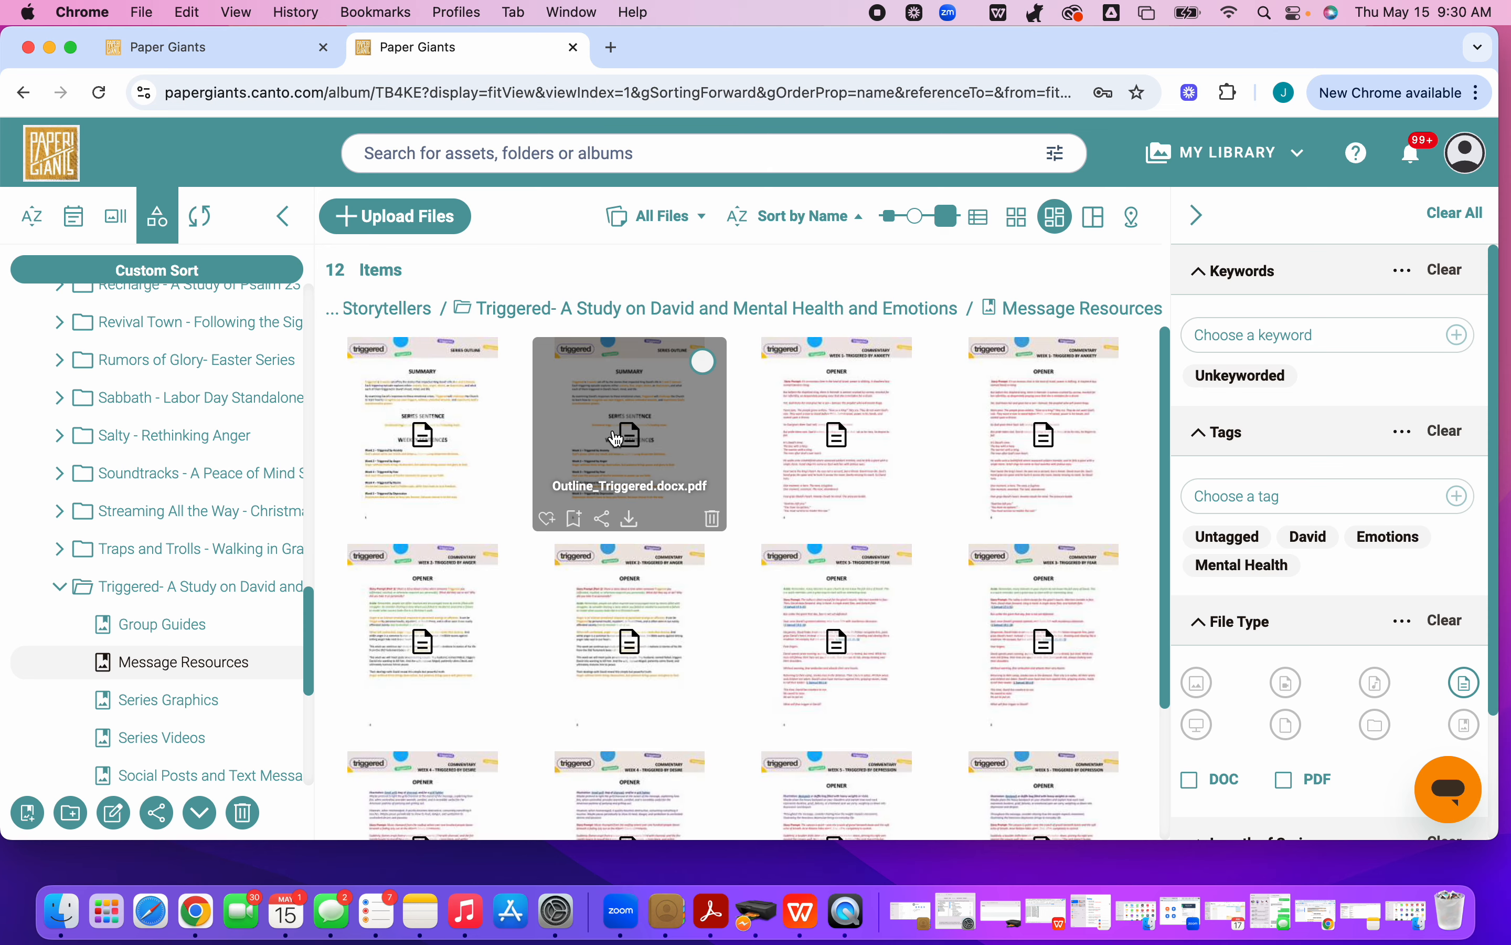
{"action": "left_click", "coordinate": [654, 458]}
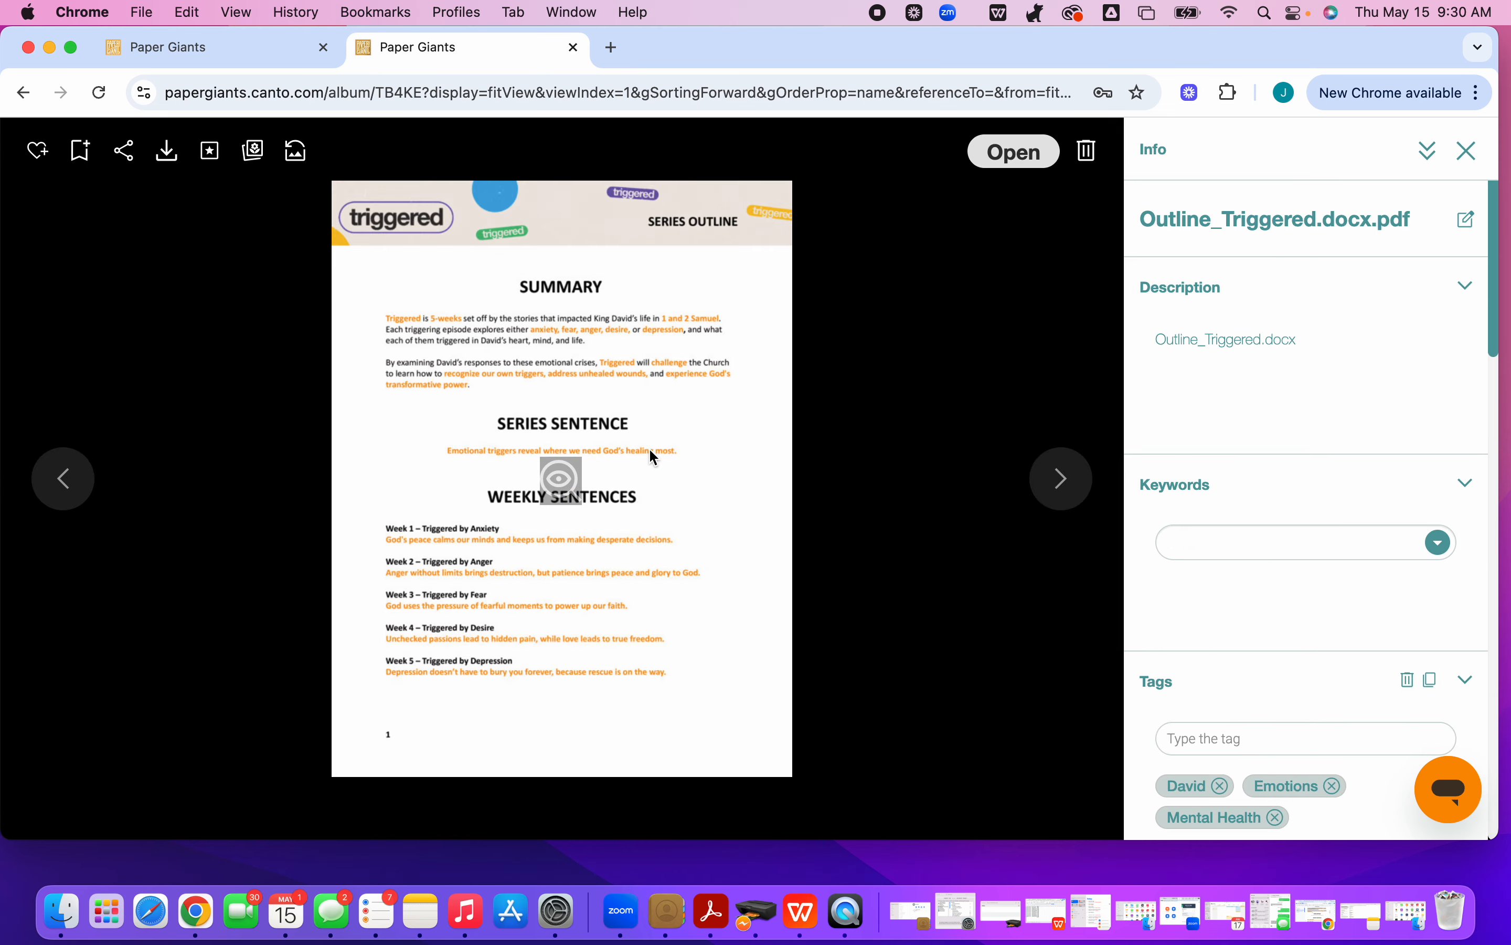
{"action": "left_click", "coordinate": [1432, 151]}
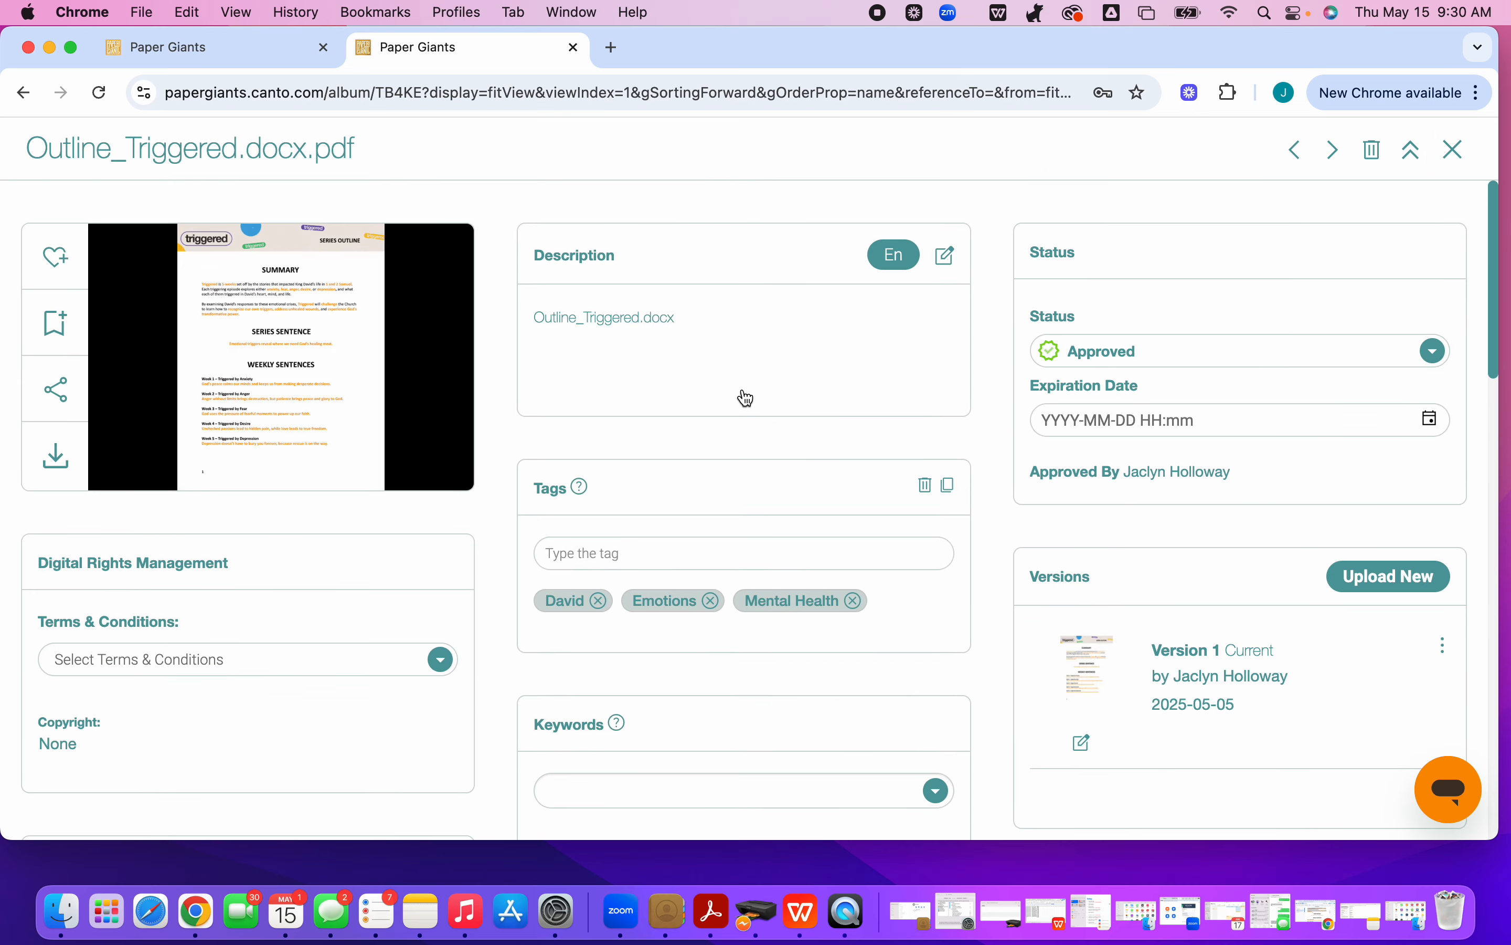
{"action": "scroll", "coordinate": [147, 630], "scroll_direction": "down", "scroll_amount": 10}
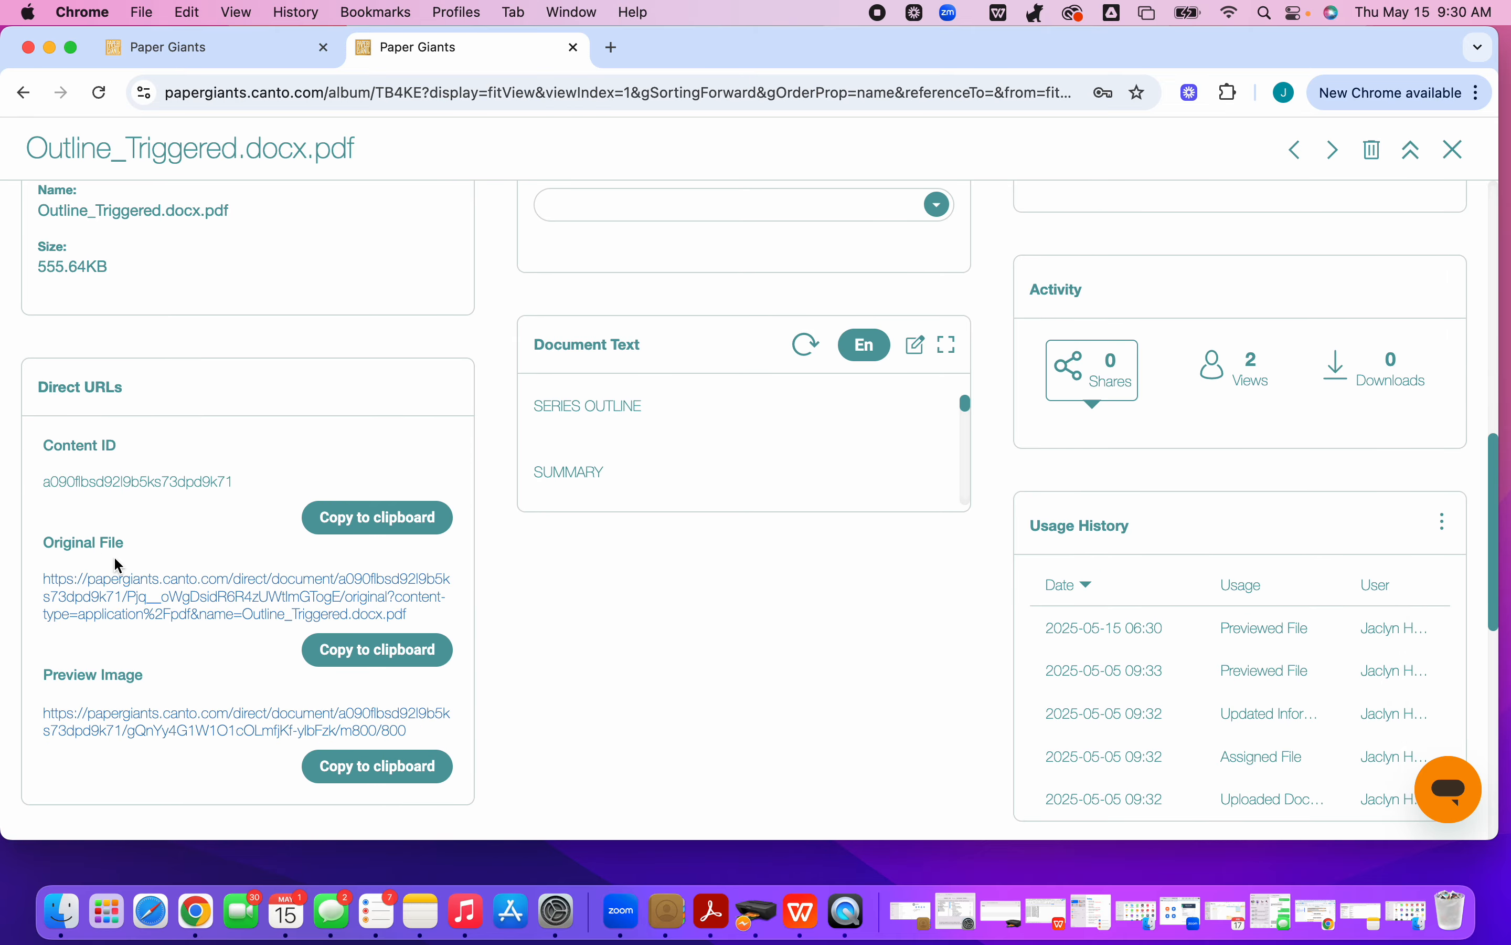
{"action": "left_click", "coordinate": [367, 654]}
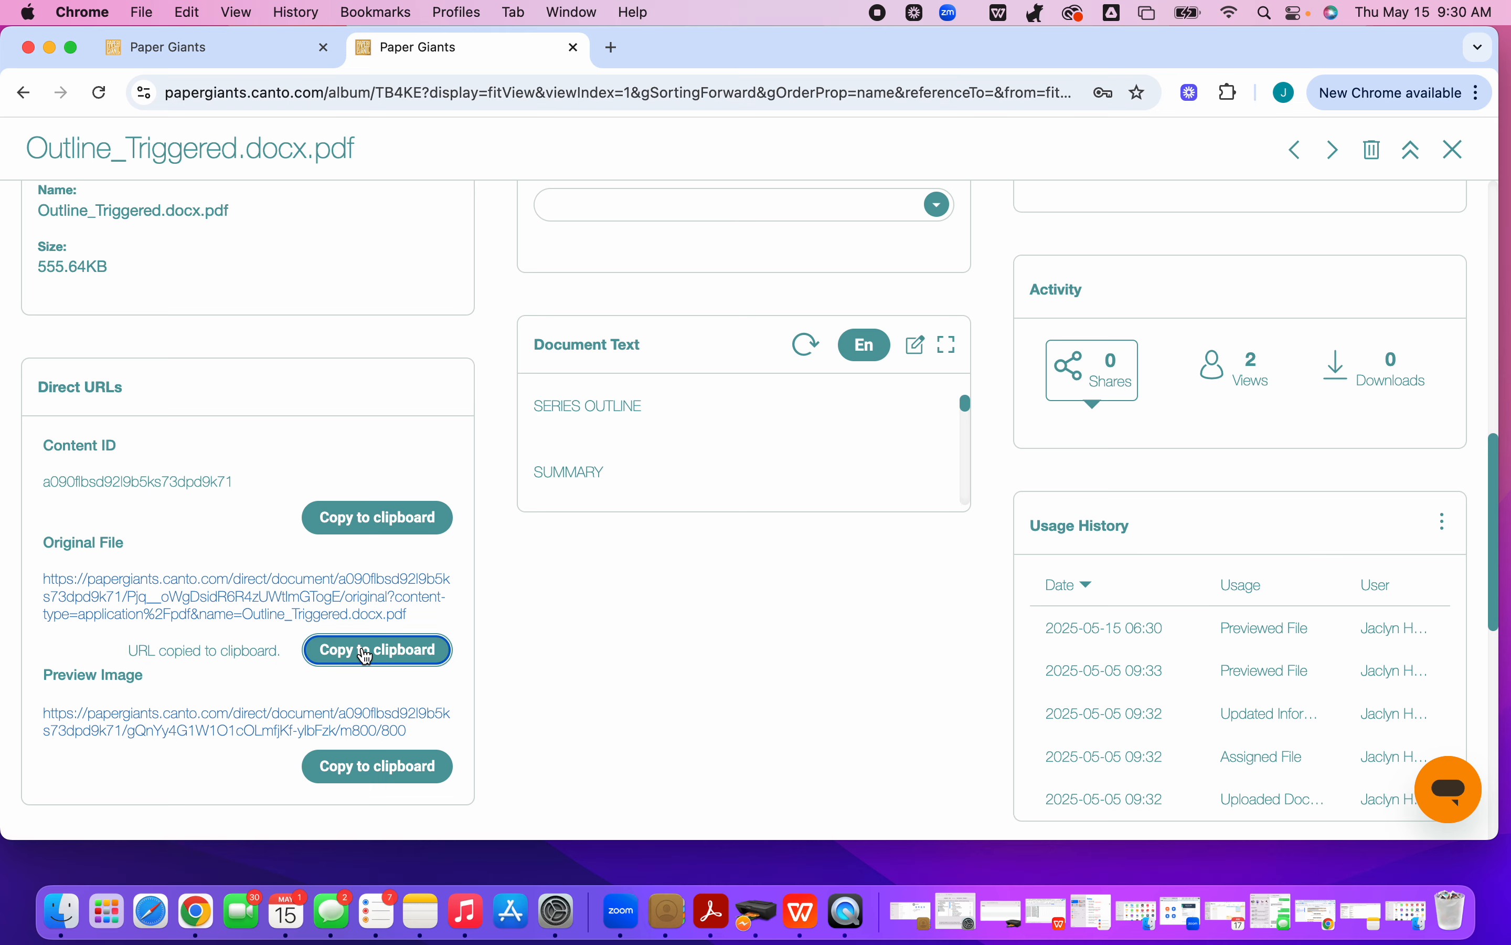
- Return to the HighLevel email, replace the Check out the Outline button's link with the copied URL, and save the email
{"action": "left_click", "coordinate": [209, 47]}
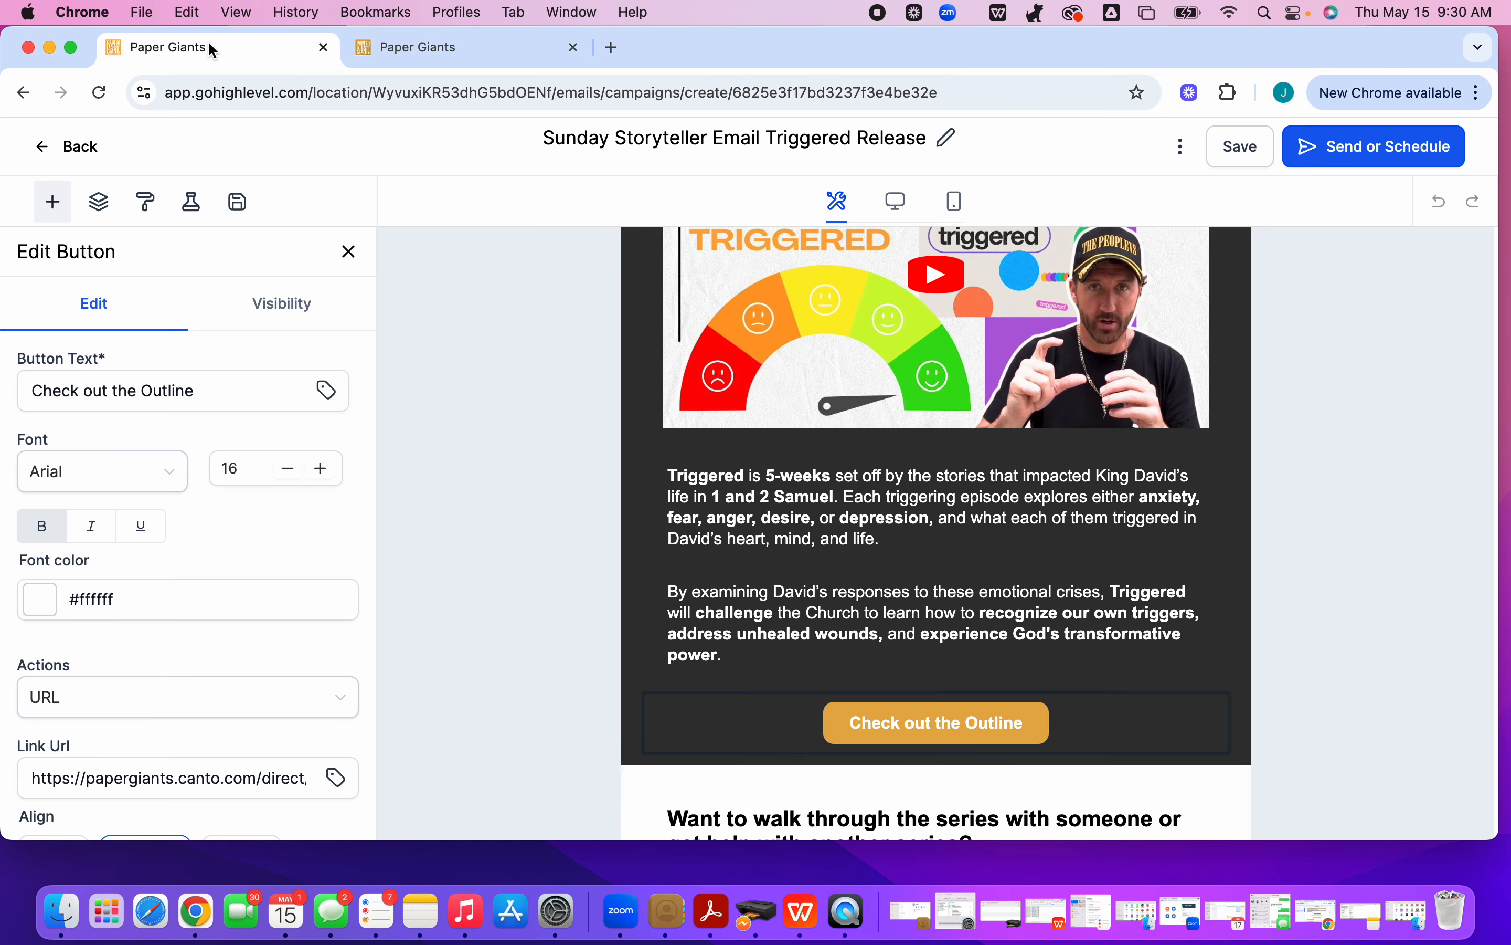
{"action": "left_click", "coordinate": [859, 725]}
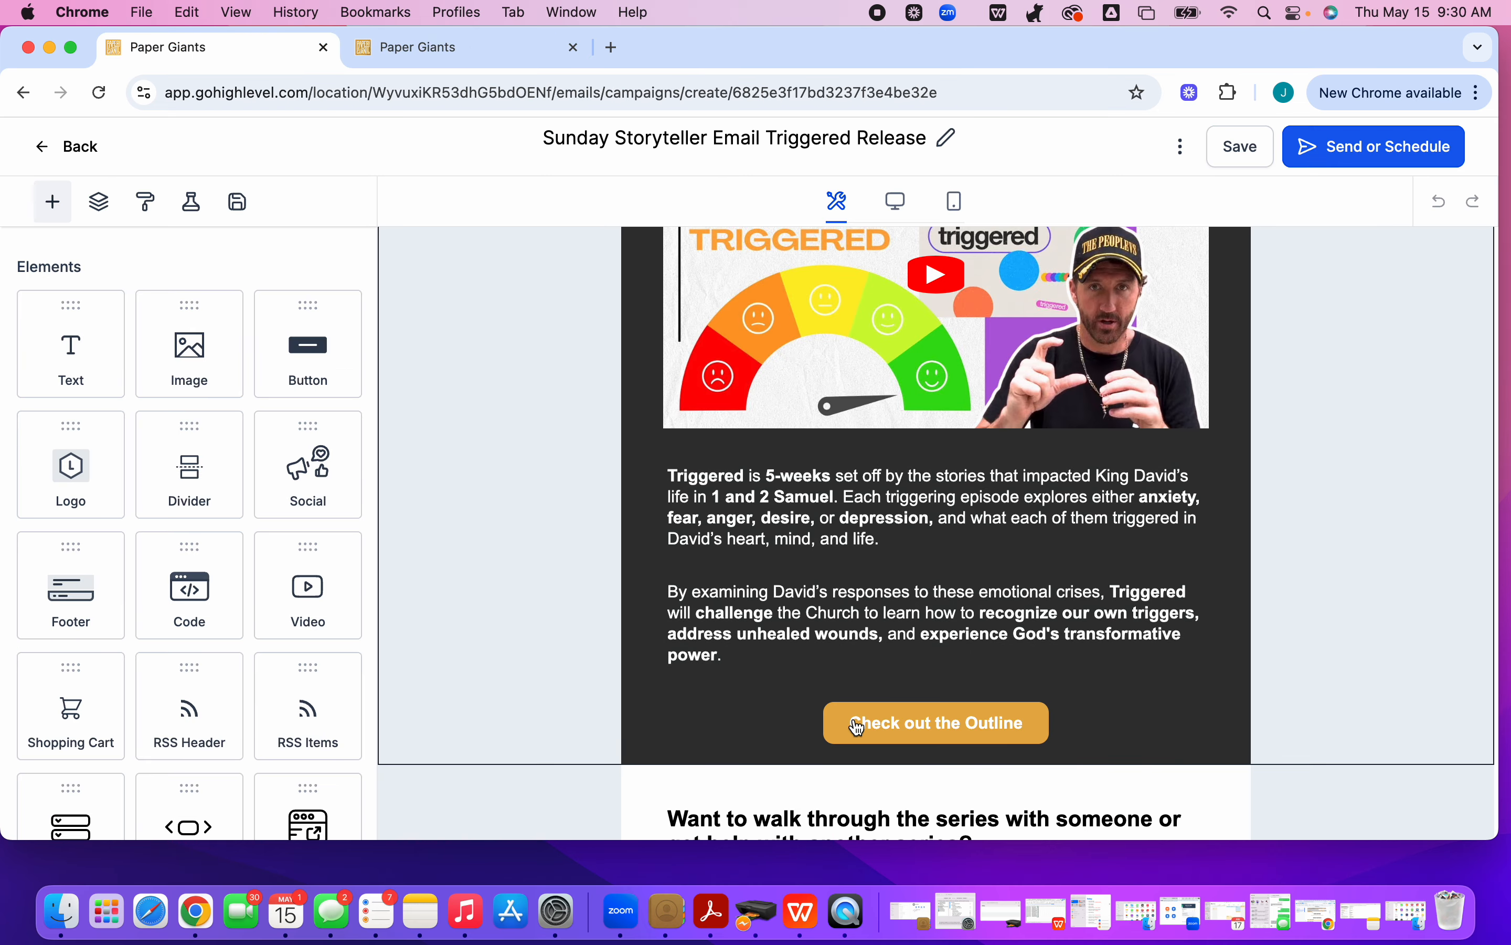
{"action": "left_click", "coordinate": [220, 780]}
{"action": "triple_click", "coordinate": [221, 780]}
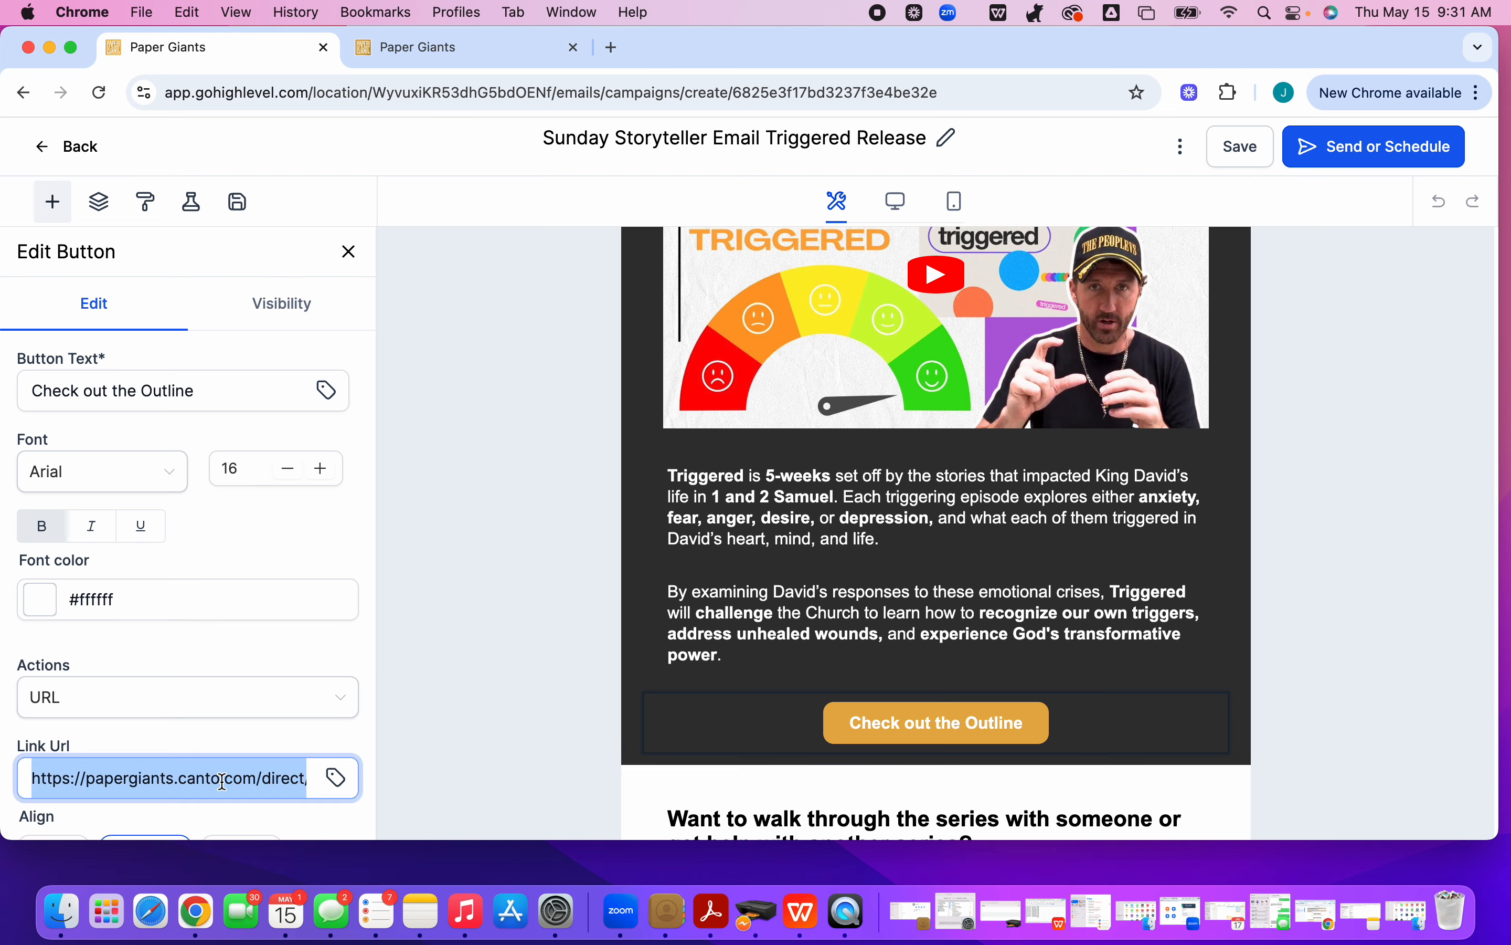
{"action": "key", "text": "super+v"}
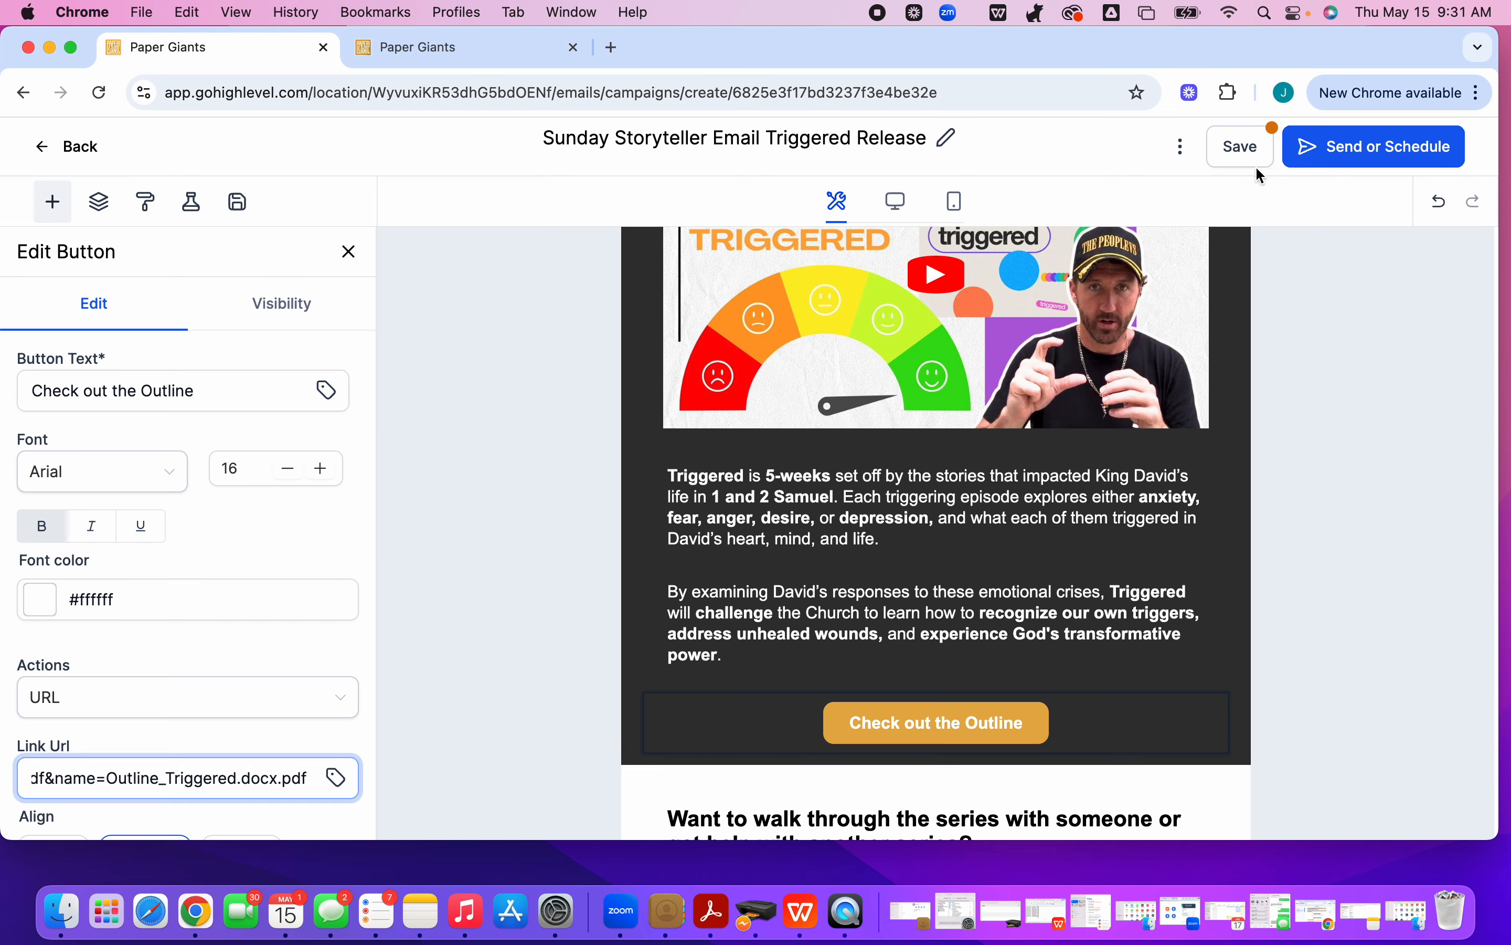
{"action": "left_click", "coordinate": [1235, 154]}
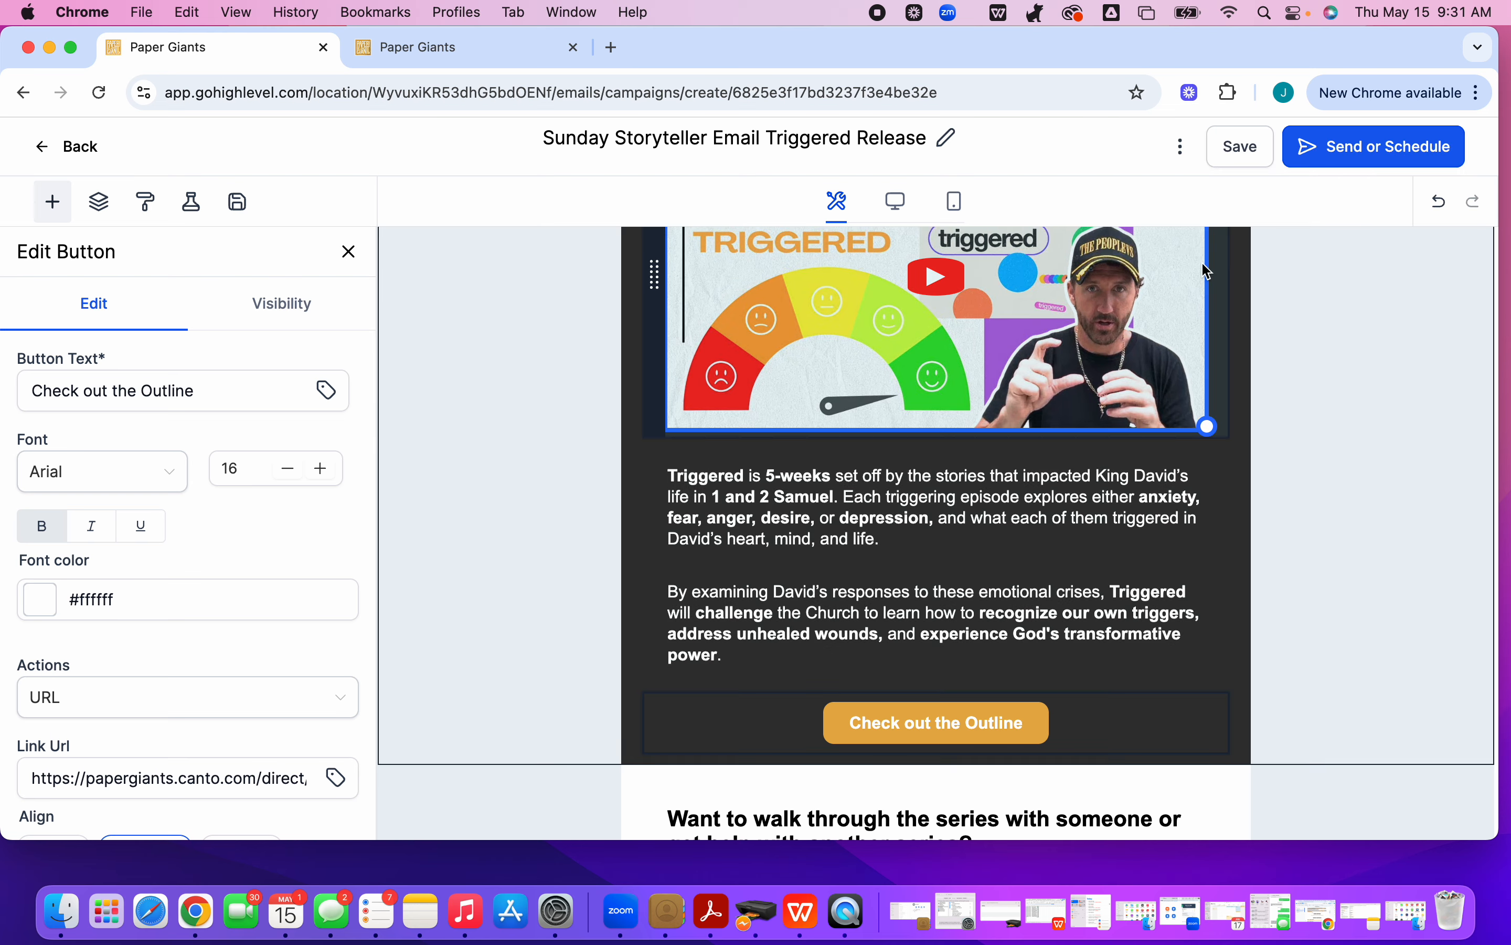
- Check the links of the Schedule a Call, SIGN IN TO LIBRARY and SUGGESTED SERIES CALENDAR buttons, and look over the email's upper sections
{"action": "scroll", "coordinate": [1060, 539], "scroll_direction": "down", "scroll_amount": 5}
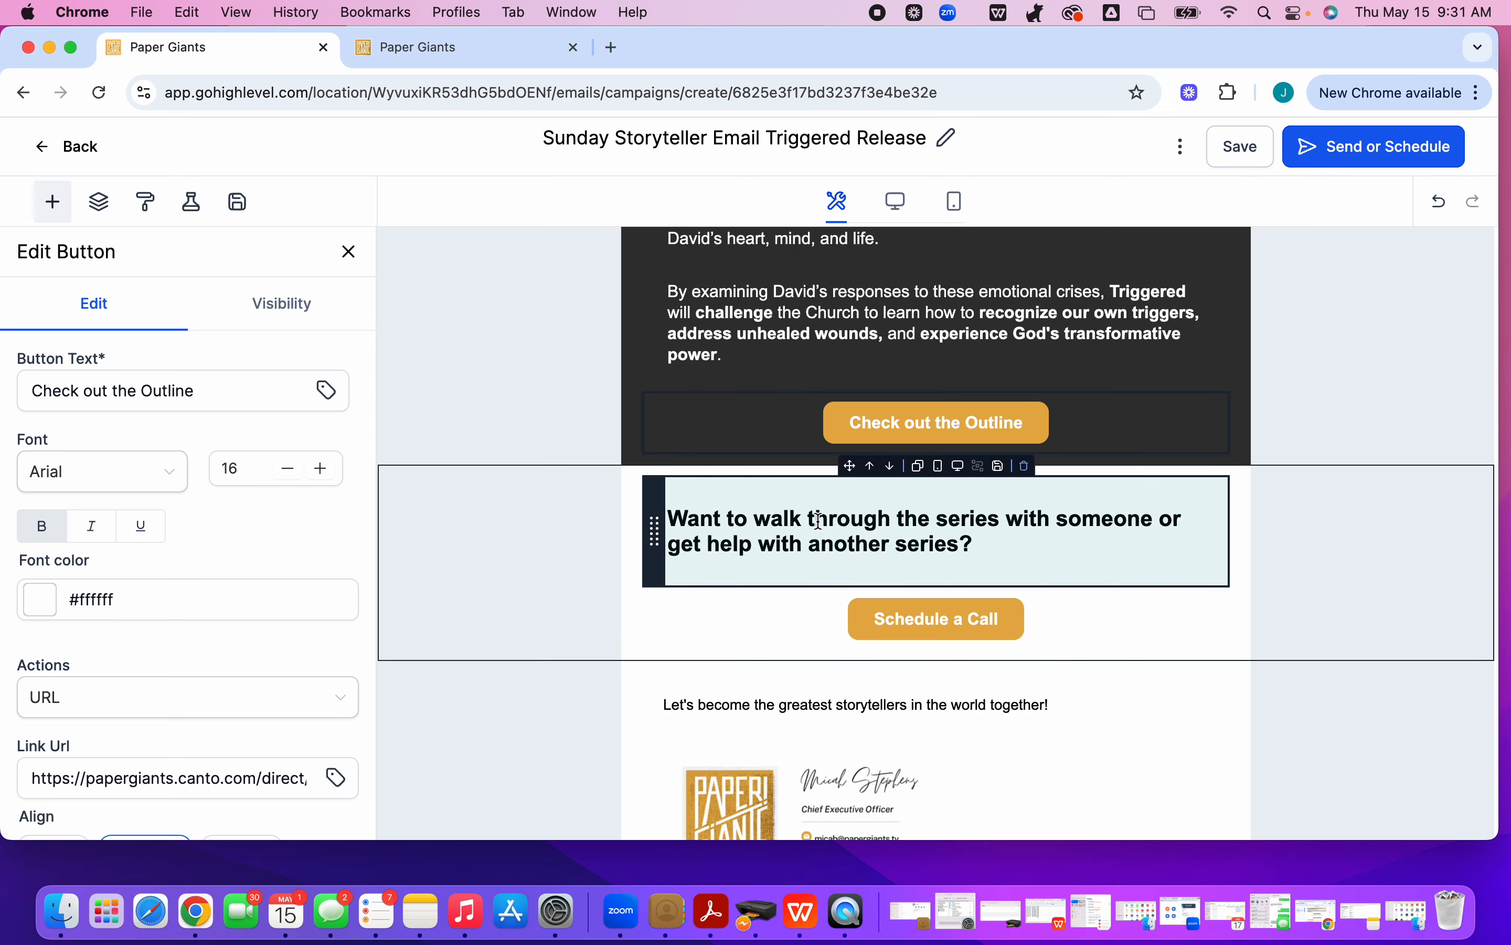
{"action": "left_click", "coordinate": [923, 644]}
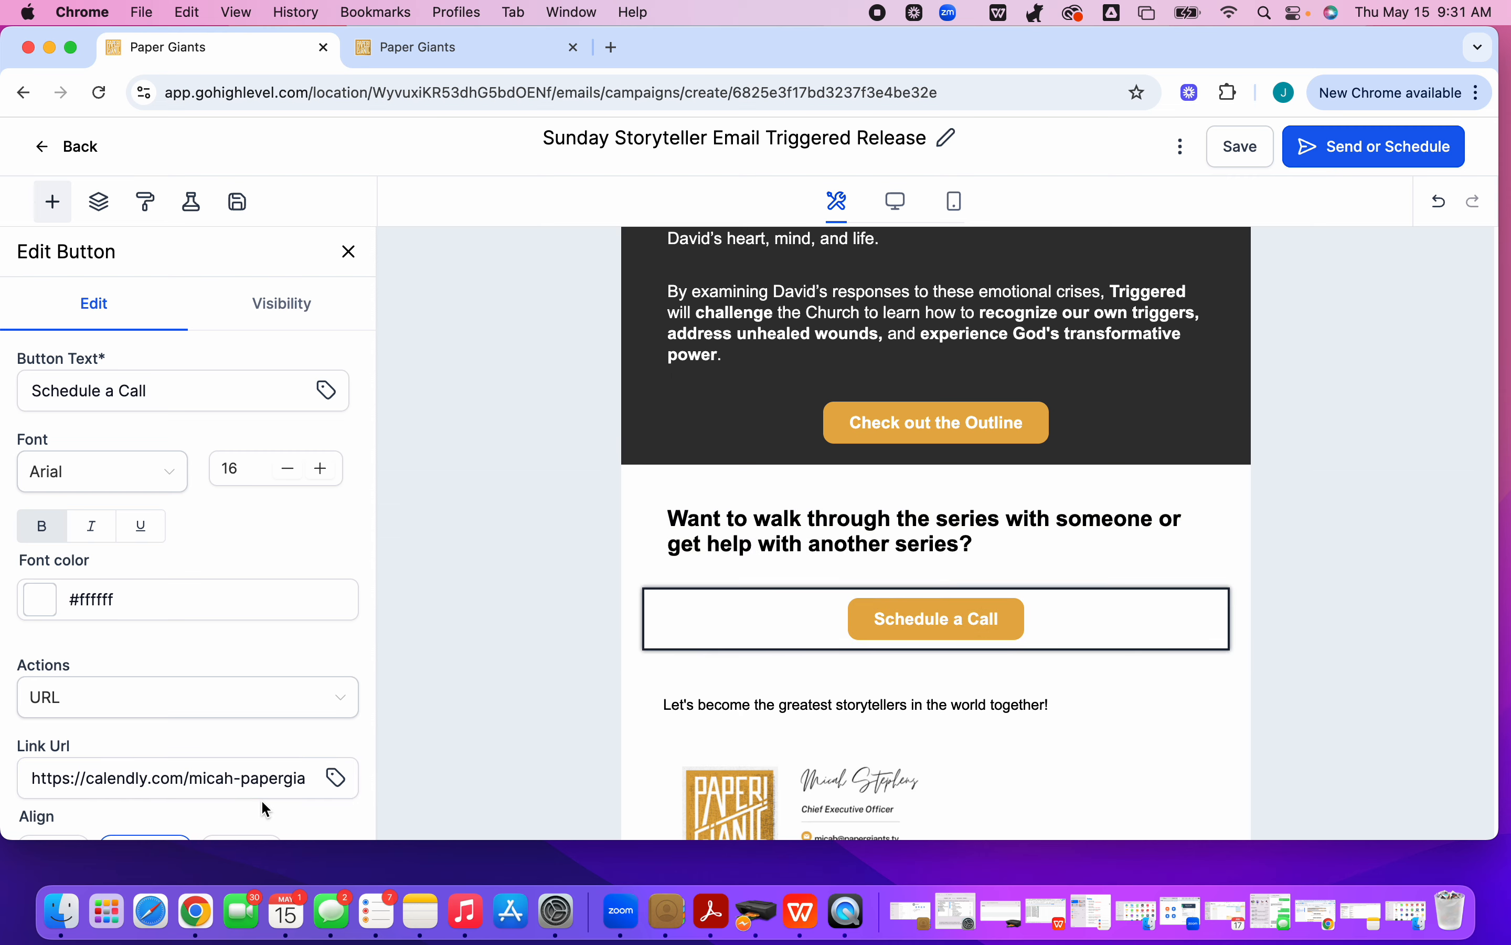
{"action": "scroll", "coordinate": [849, 692], "scroll_direction": "down", "scroll_amount": 6}
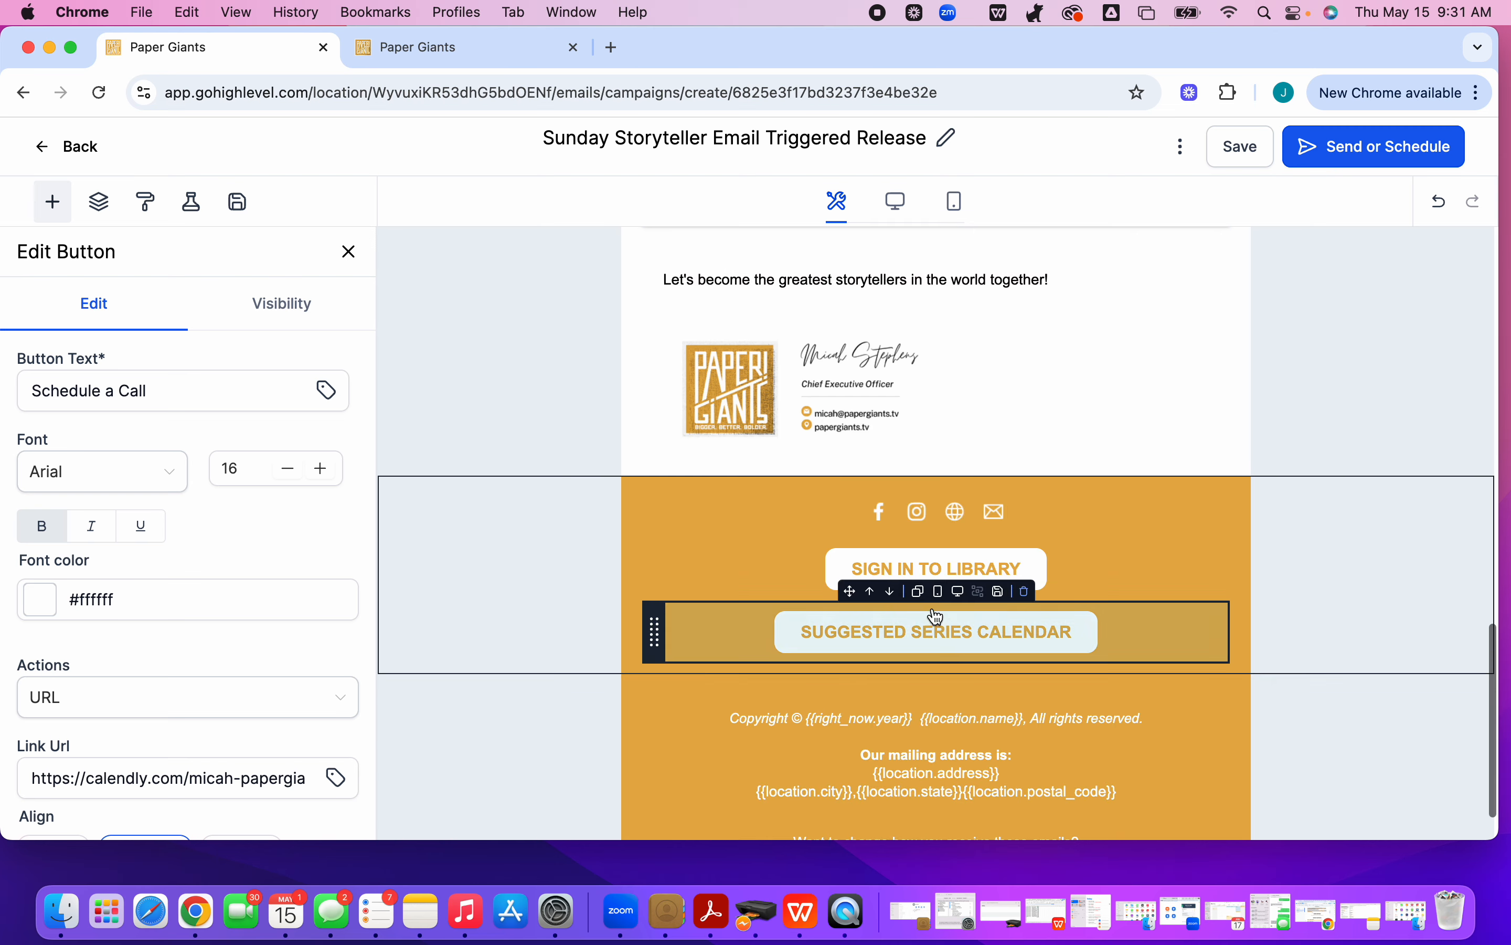
{"action": "left_click", "coordinate": [818, 584]}
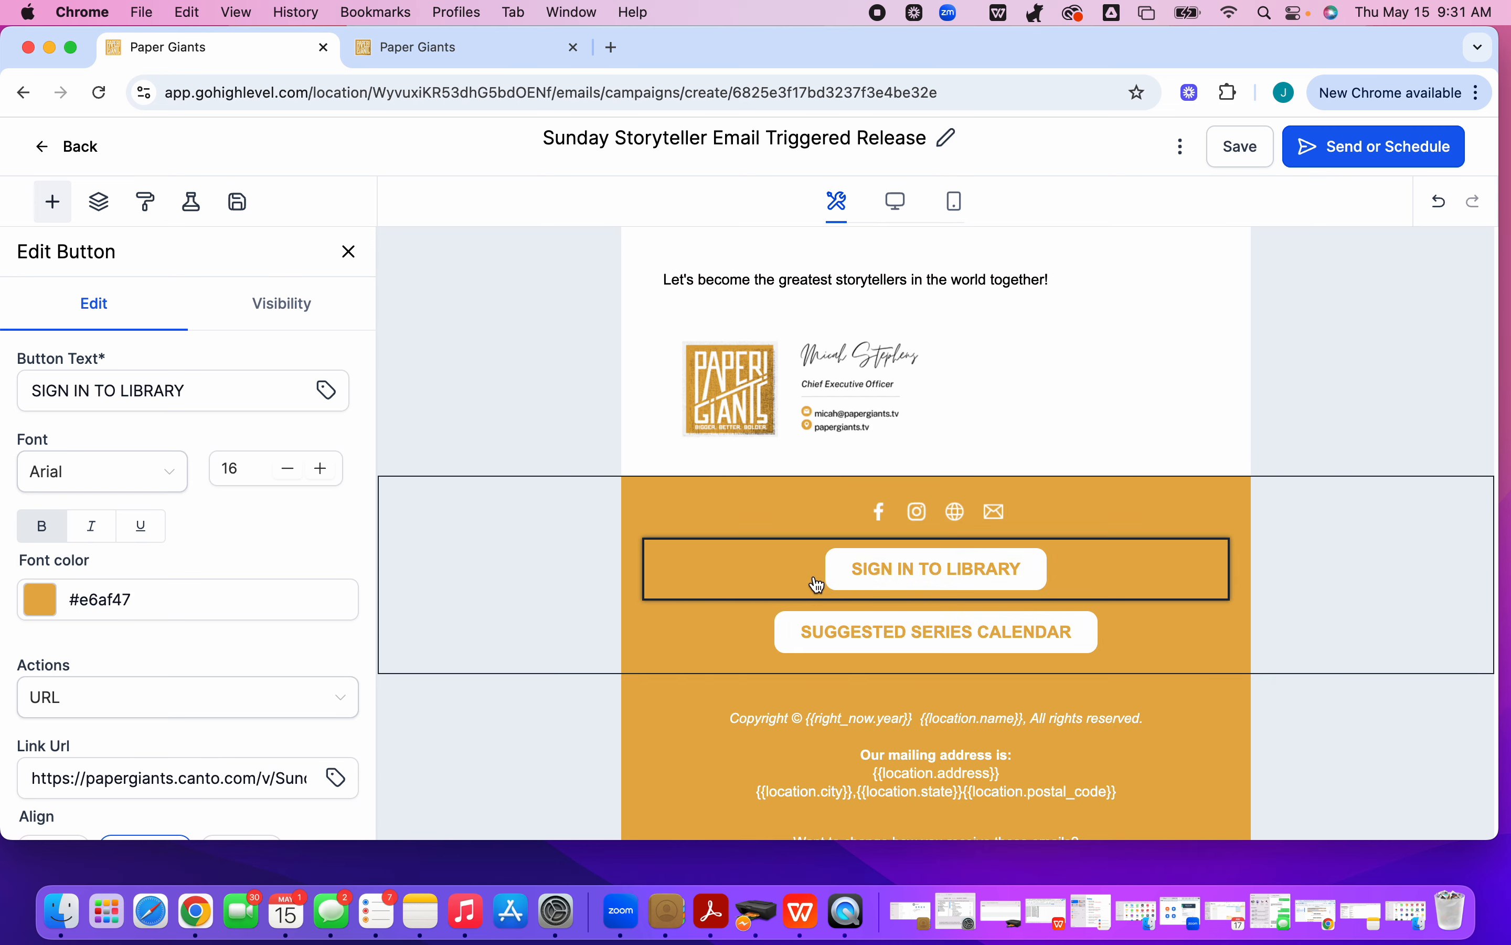
{"action": "left_click", "coordinate": [792, 641]}
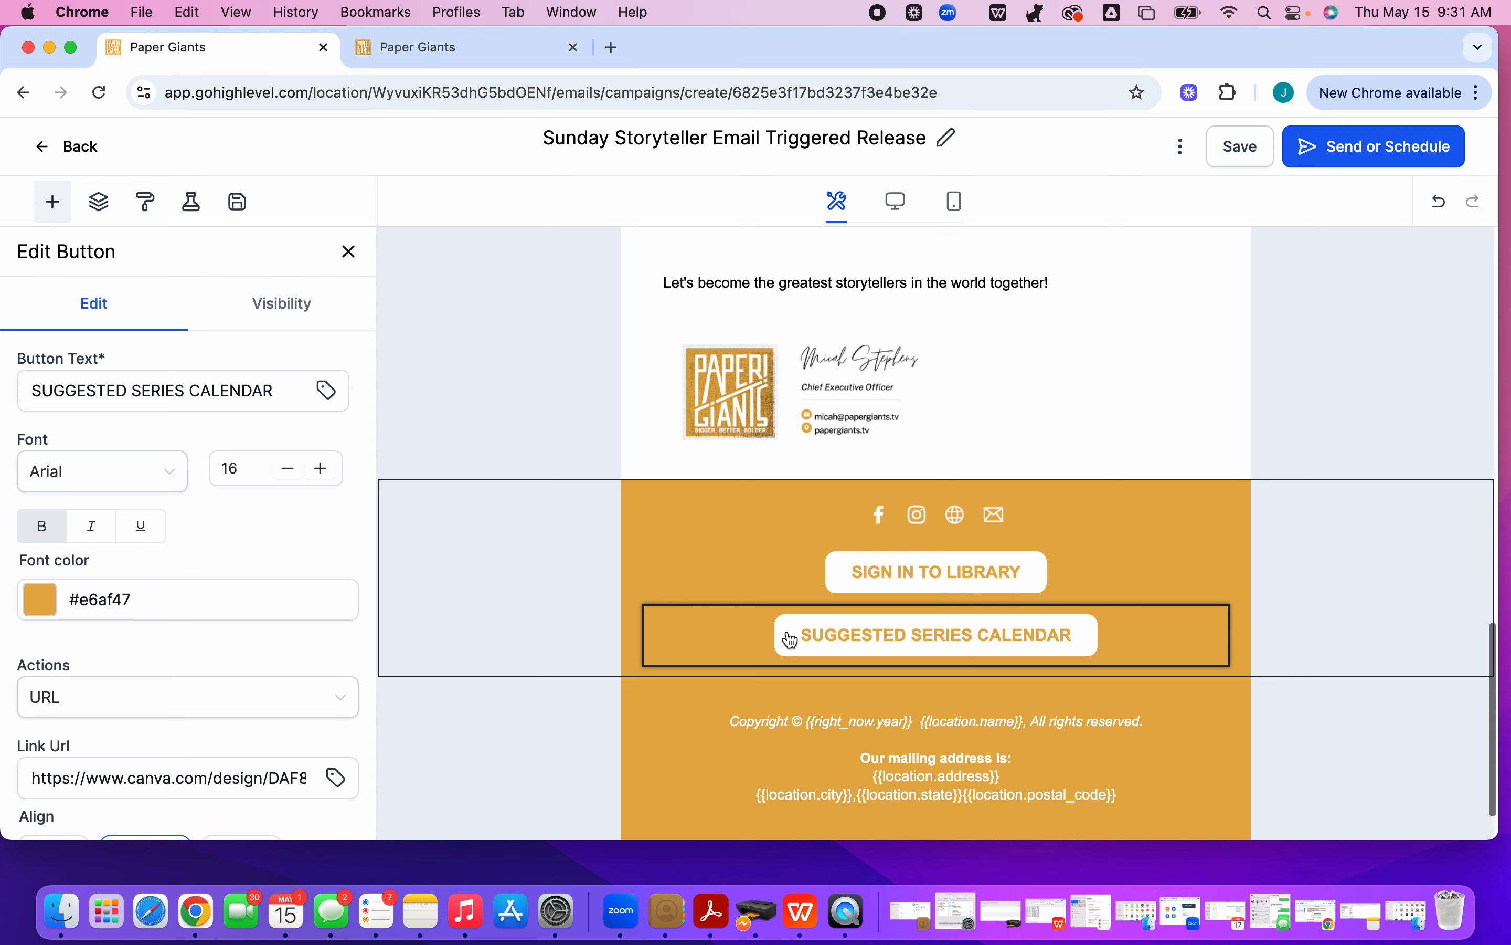
{"action": "scroll", "coordinate": [792, 639], "scroll_direction": "up", "scroll_amount": 15}
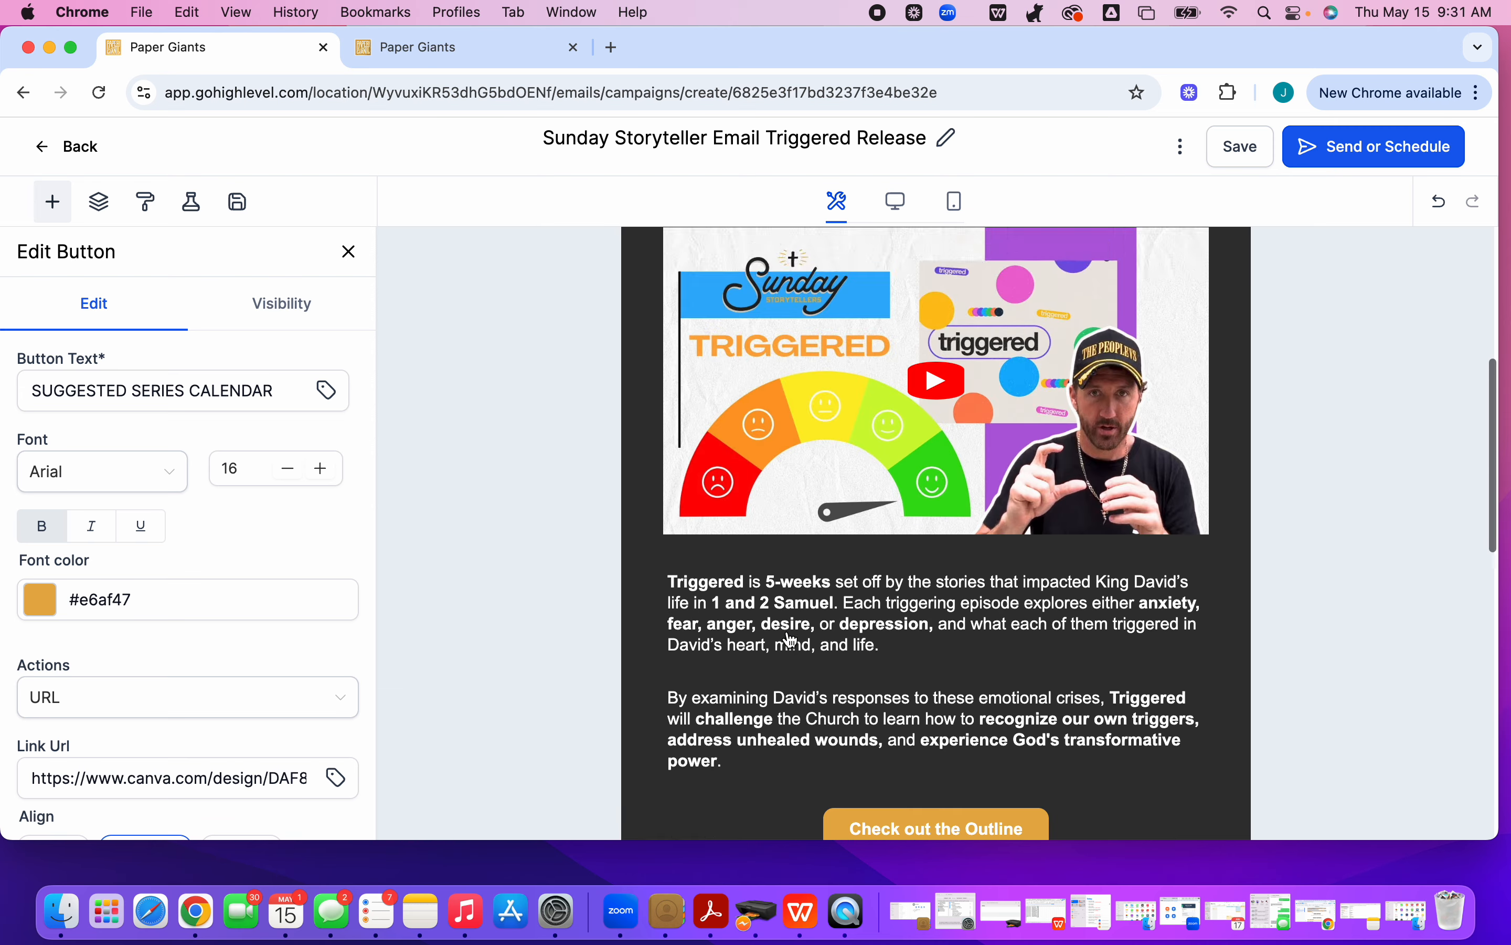
{"action": "scroll", "coordinate": [792, 639], "scroll_direction": "up", "scroll_amount": 5}
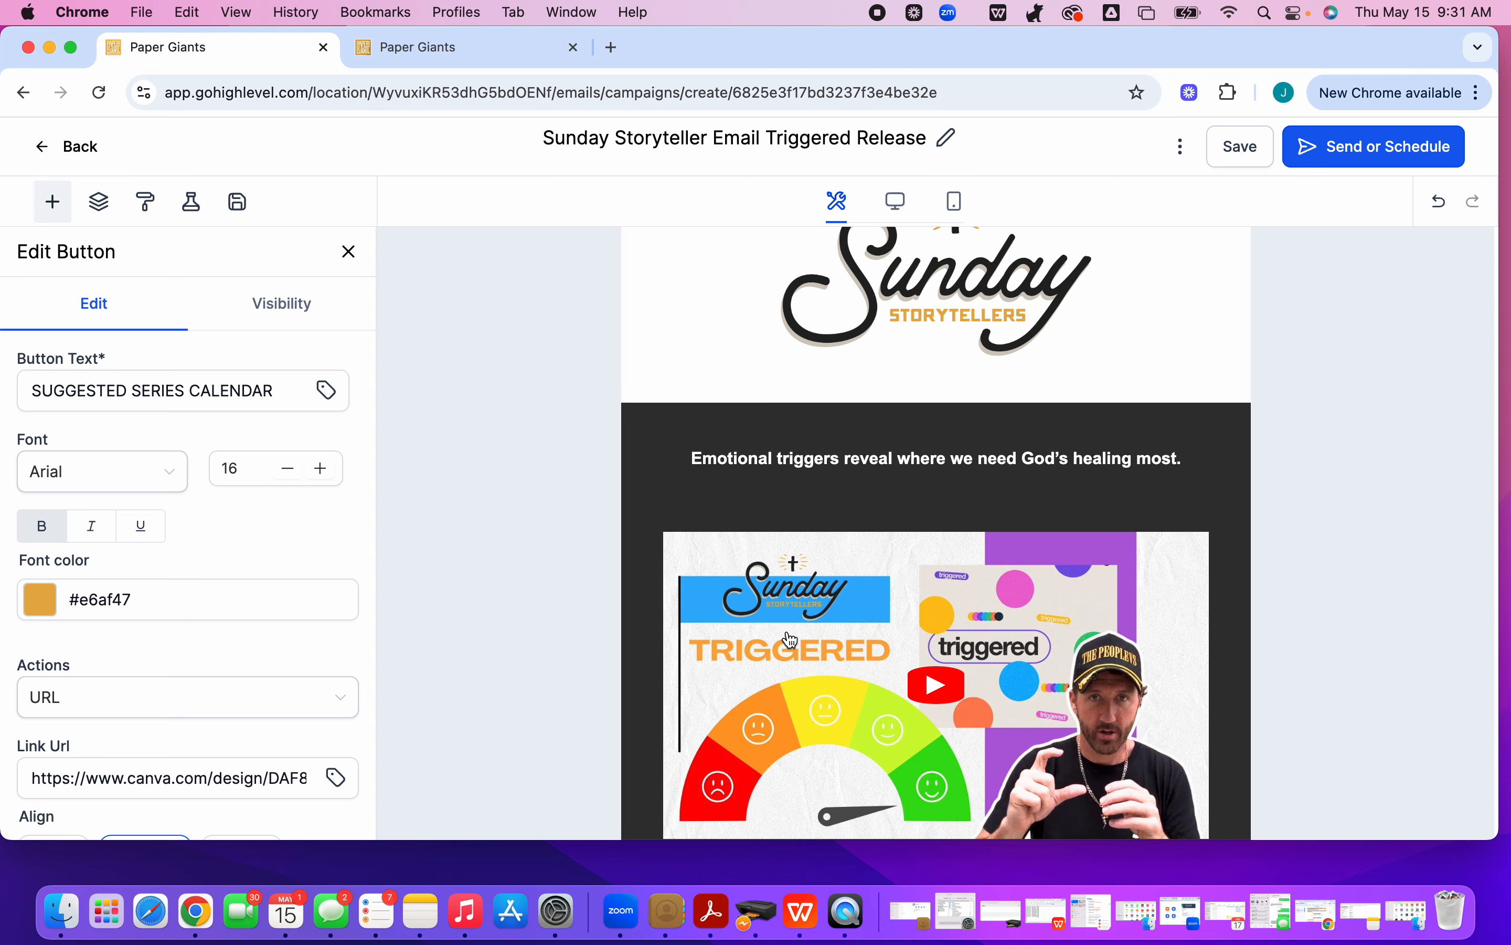
{"action": "scroll", "coordinate": [792, 639], "scroll_direction": "down", "scroll_amount": 2}
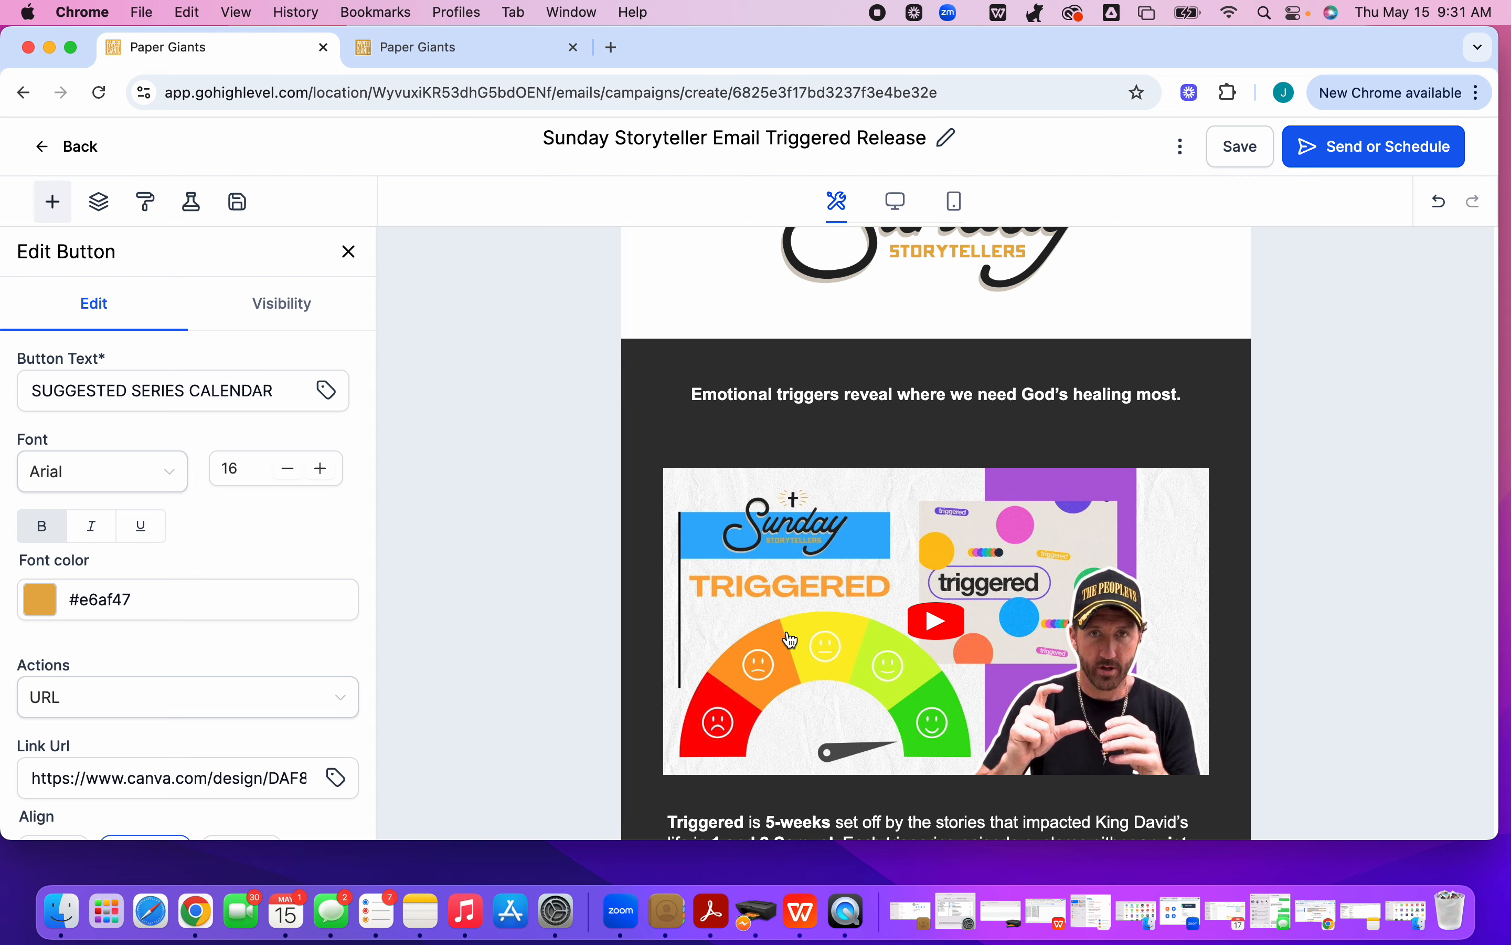
{"action": "scroll", "coordinate": [791, 638], "scroll_direction": "up", "scroll_amount": 1}
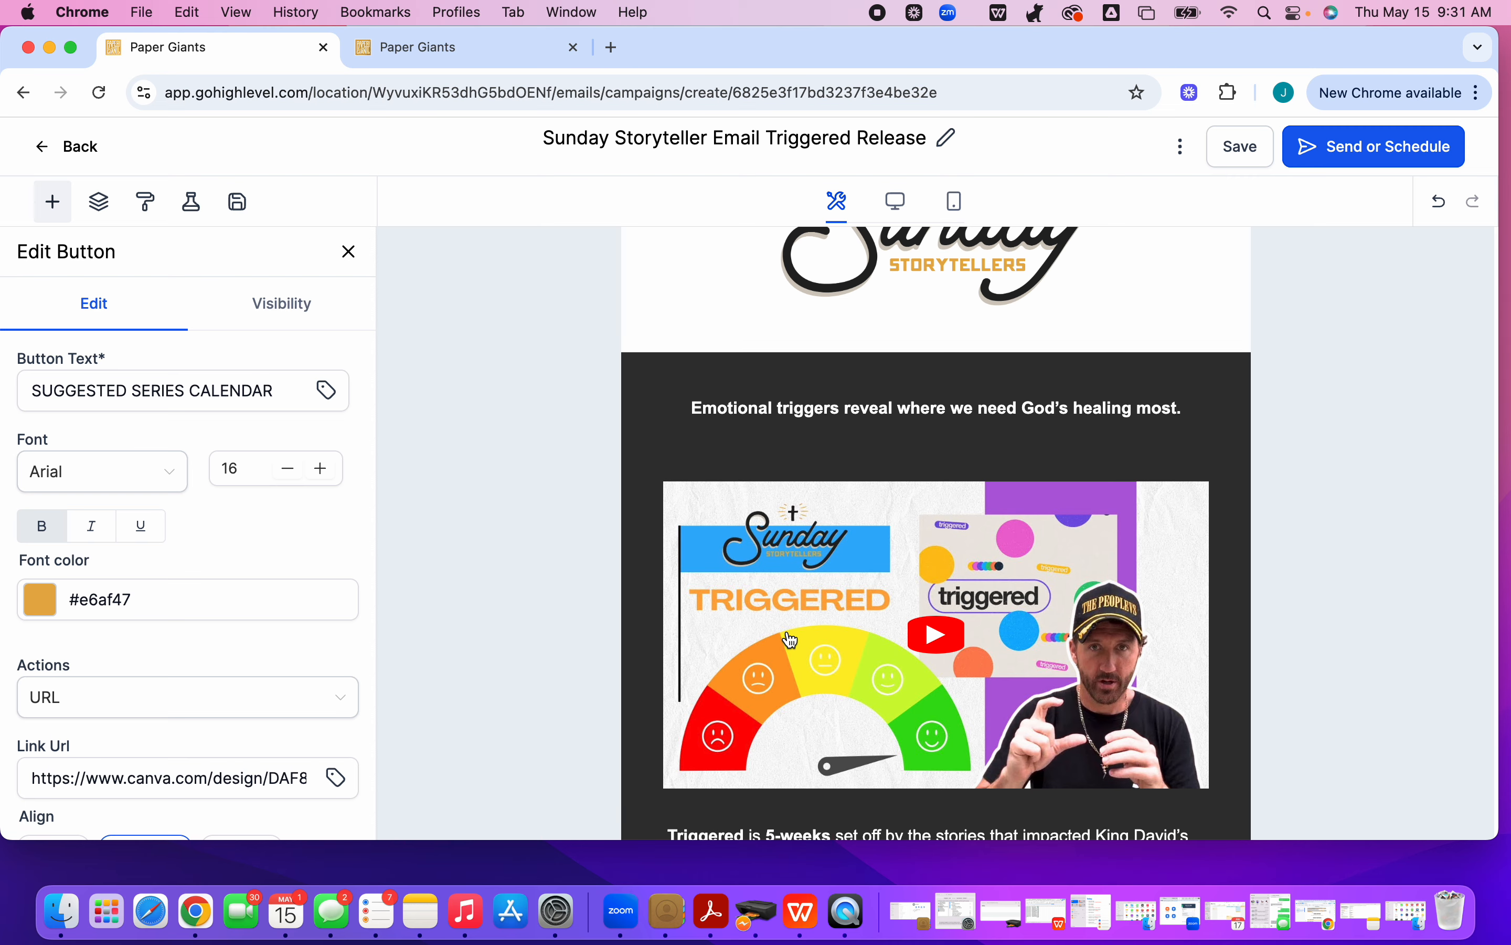
- Look over the email's upper sections and examine its mobile template preview from the logo down to the footer
{"action": "scroll", "coordinate": [792, 638], "scroll_direction": "down", "scroll_amount": 2}
{"action": "scroll", "coordinate": [792, 639], "scroll_direction": "down", "scroll_amount": 1}
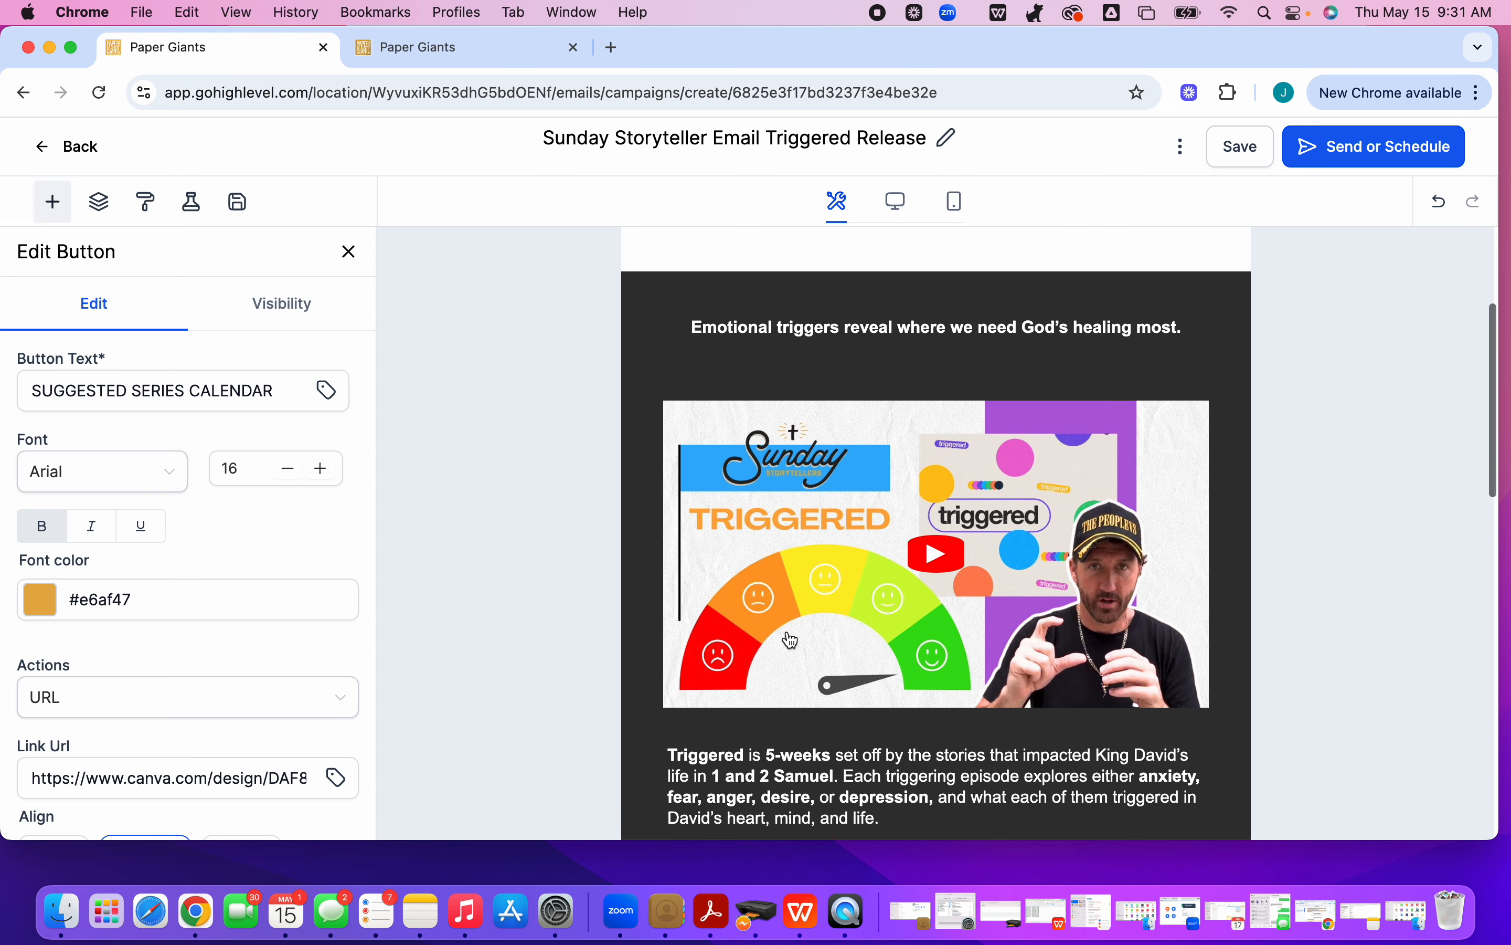
{"action": "scroll", "coordinate": [792, 639], "scroll_direction": "down", "scroll_amount": 5}
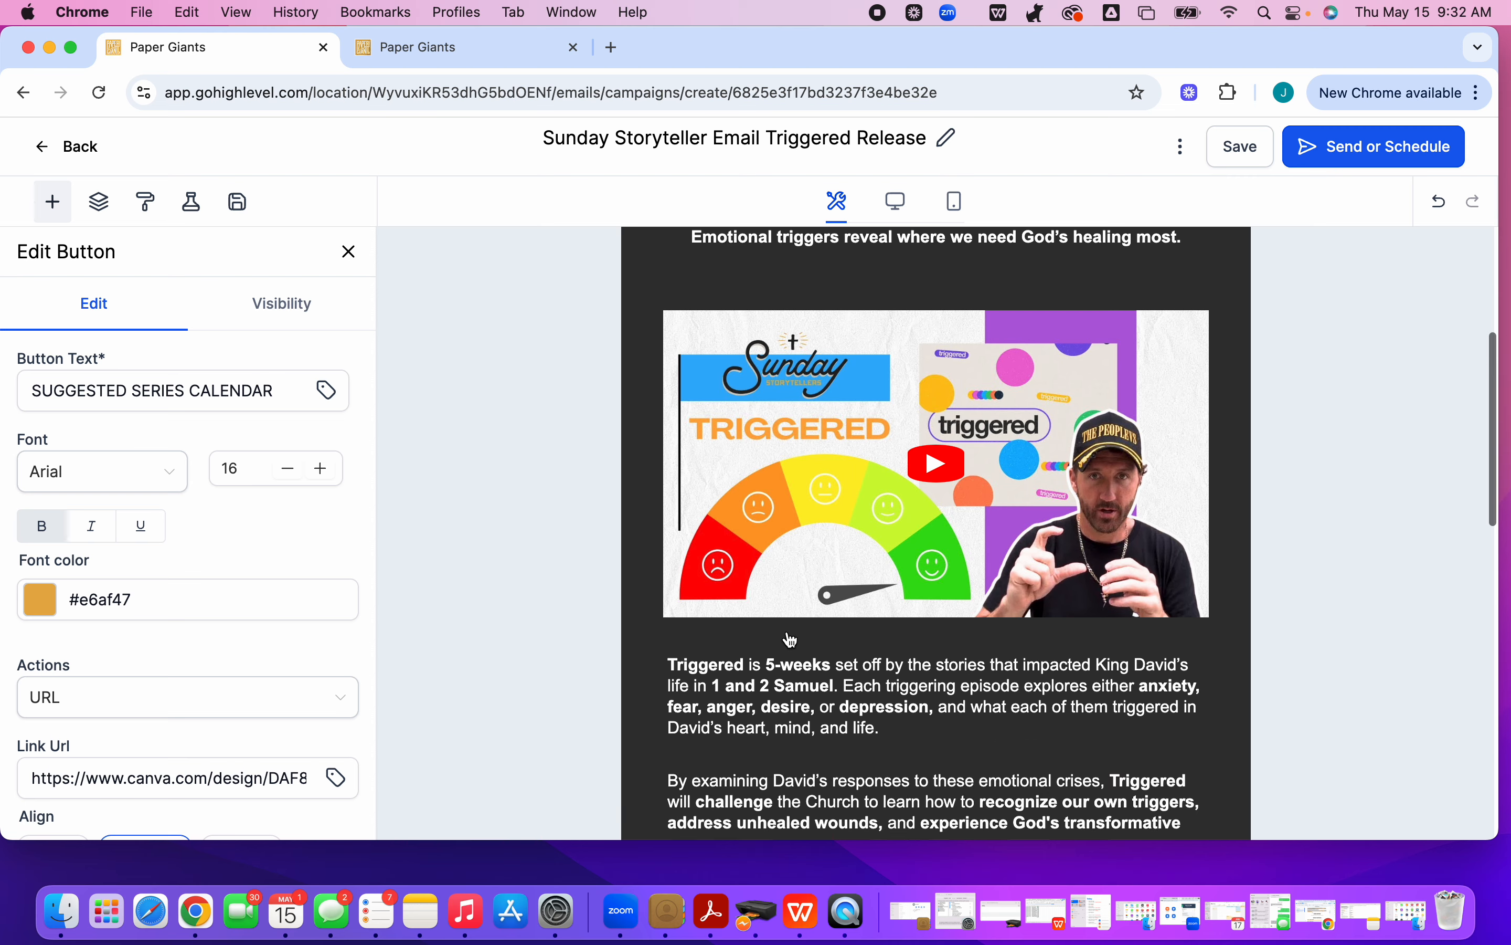
{"action": "scroll", "coordinate": [791, 638], "scroll_direction": "up", "scroll_amount": 10}
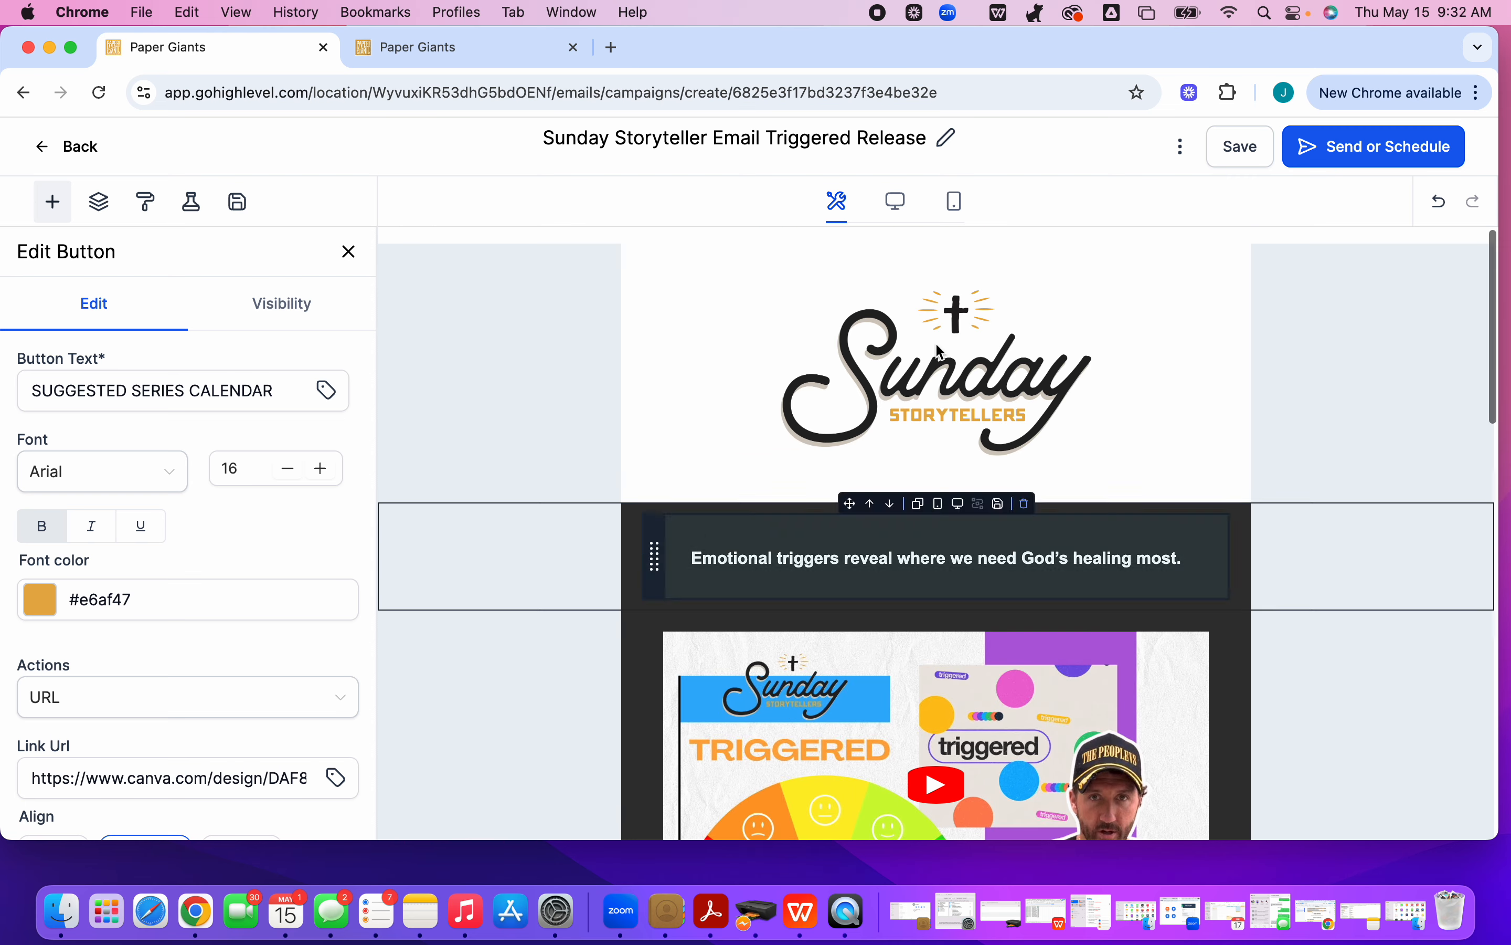
{"action": "left_click", "coordinate": [1181, 150]}
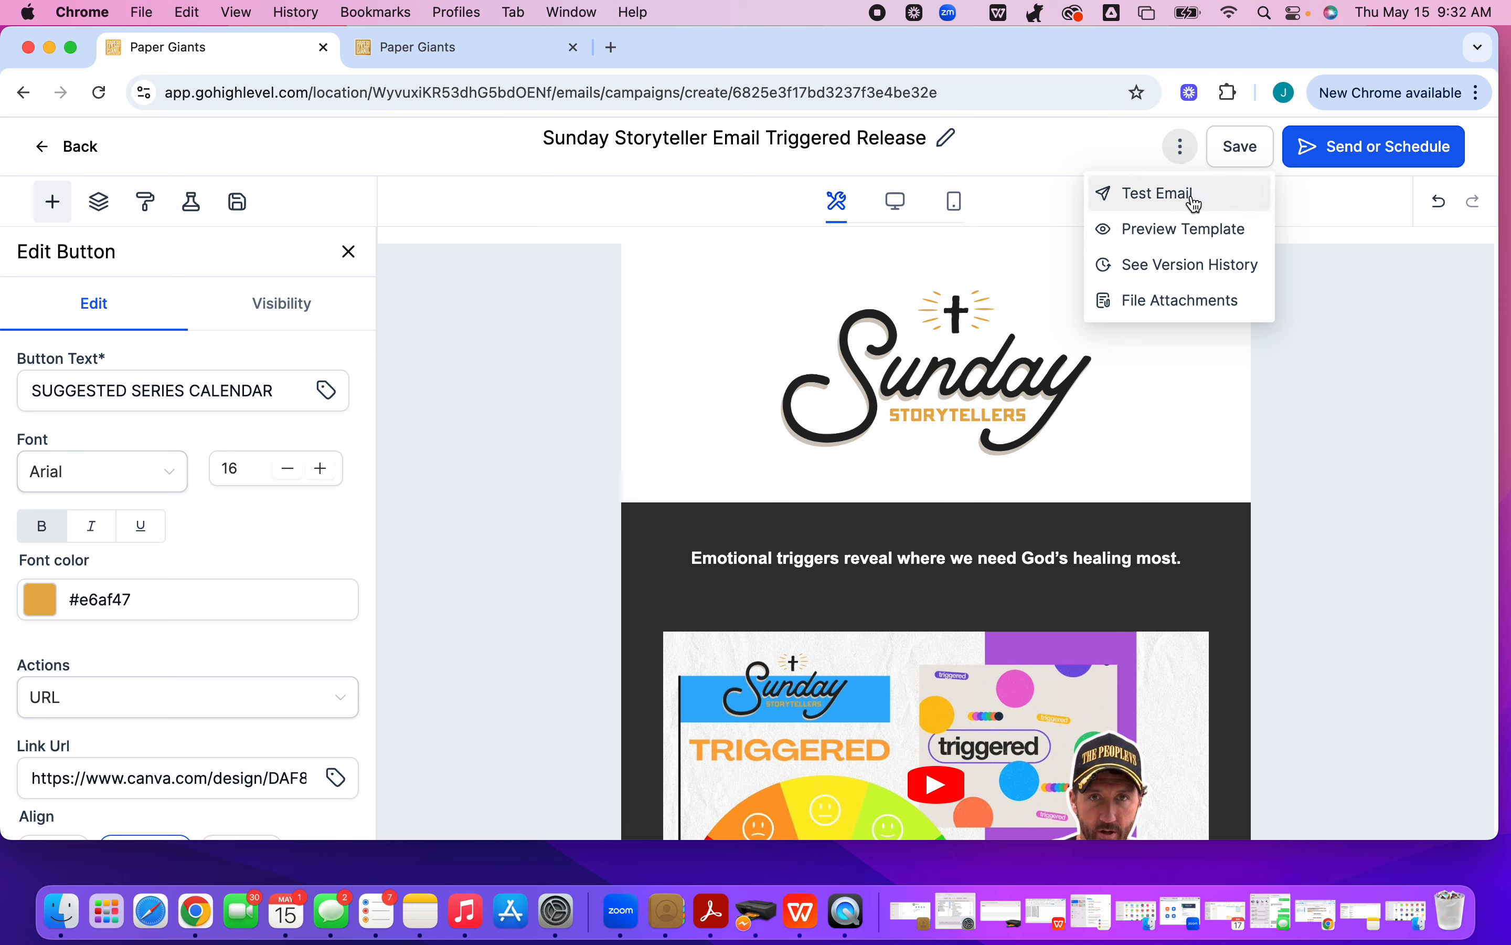
{"action": "left_click", "coordinate": [1182, 231]}
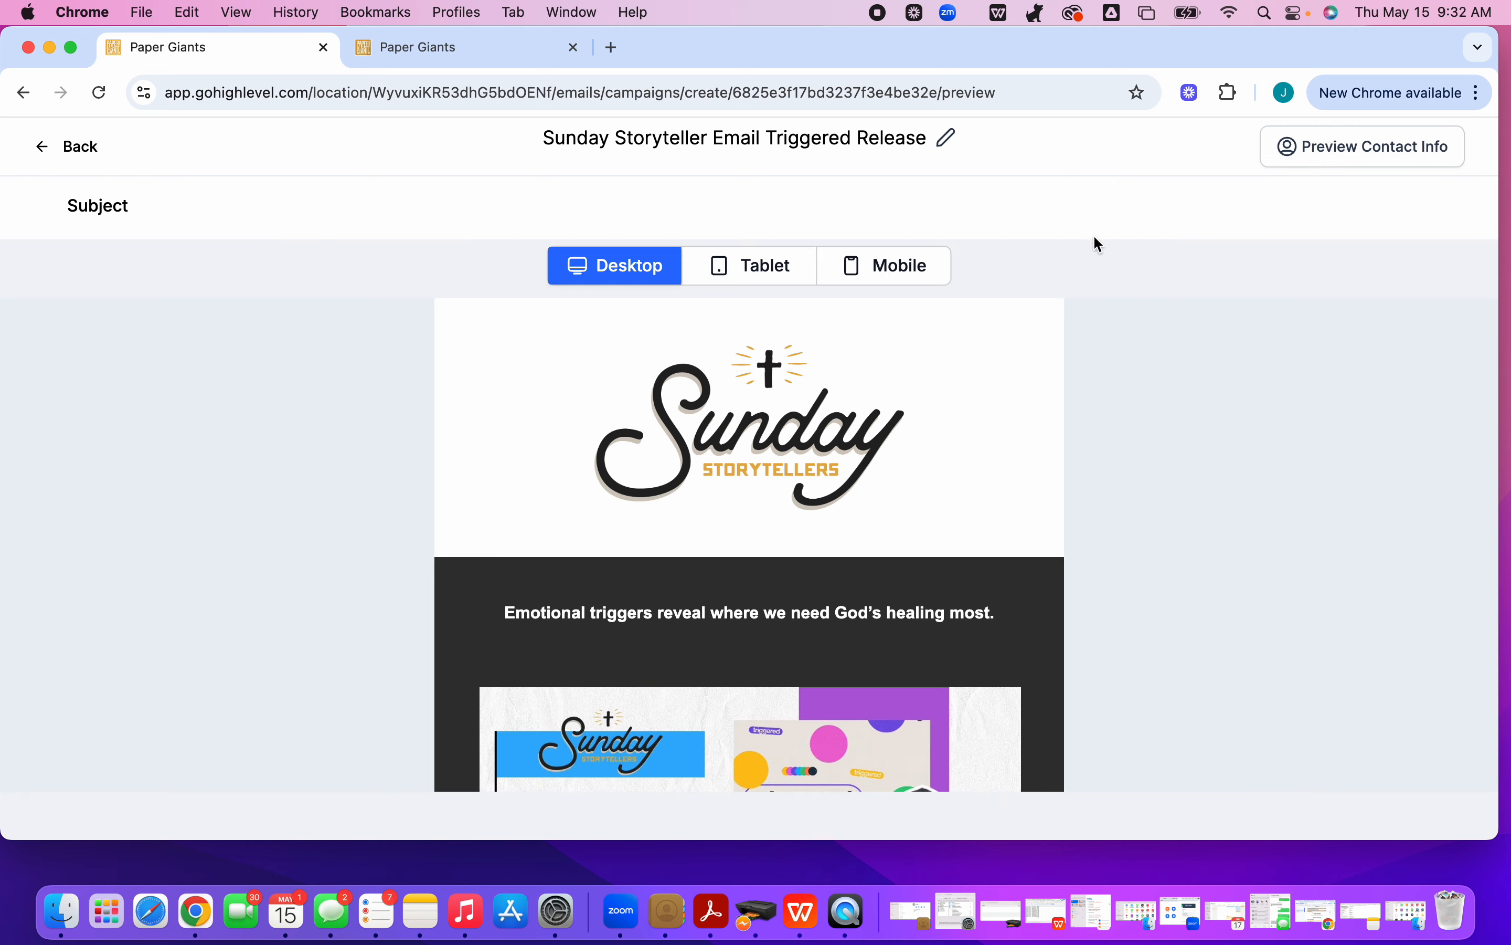
{"action": "left_click", "coordinate": [898, 283]}
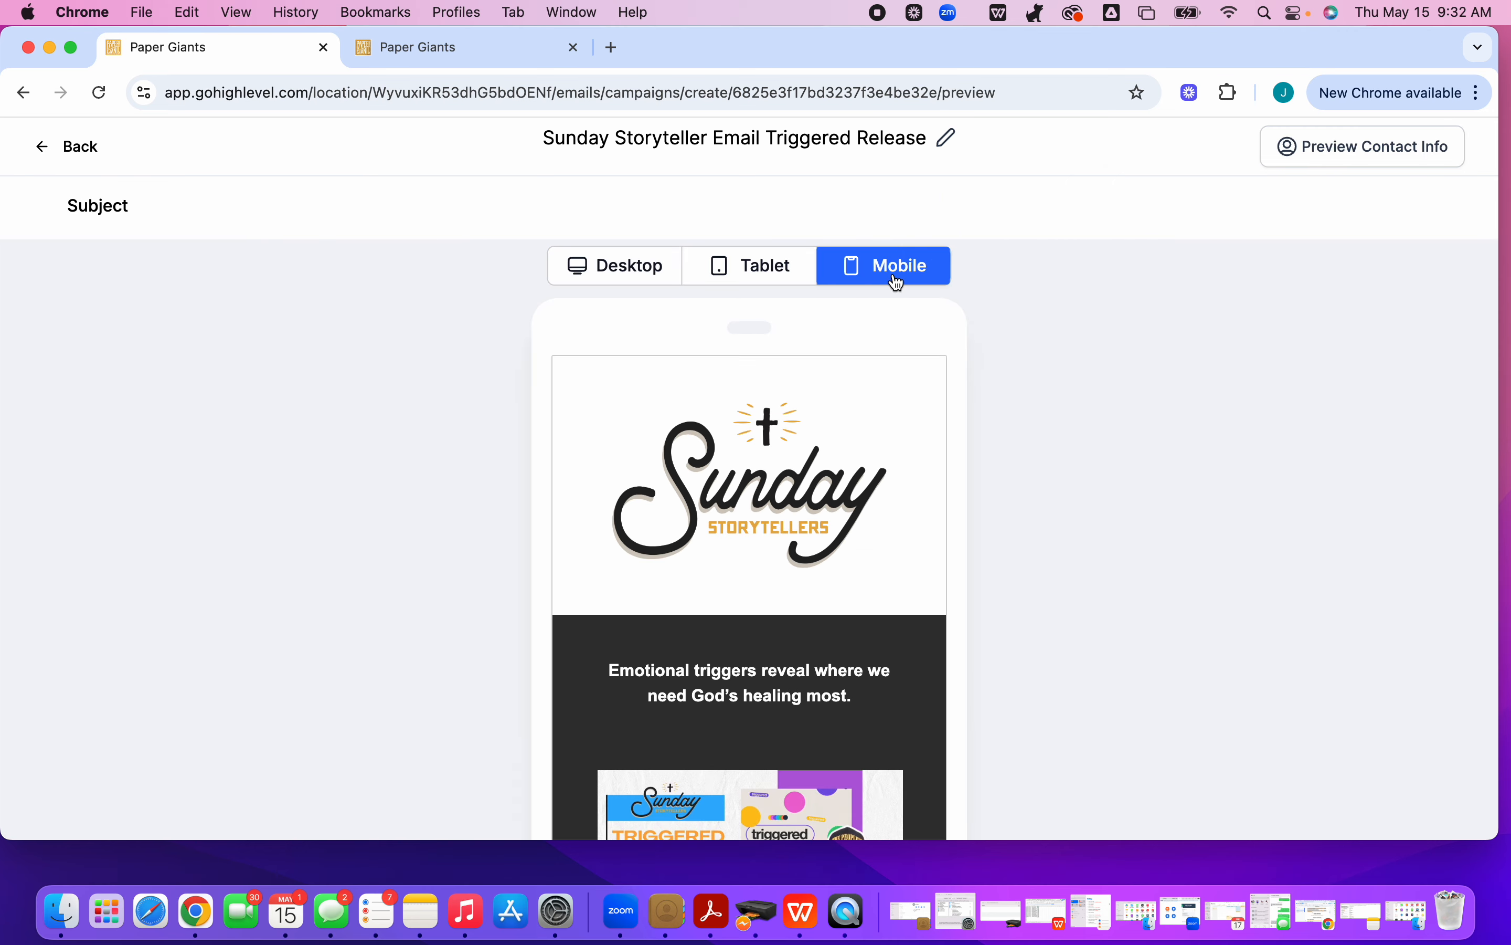
{"action": "scroll", "coordinate": [835, 571], "scroll_direction": "down", "scroll_amount": 15}
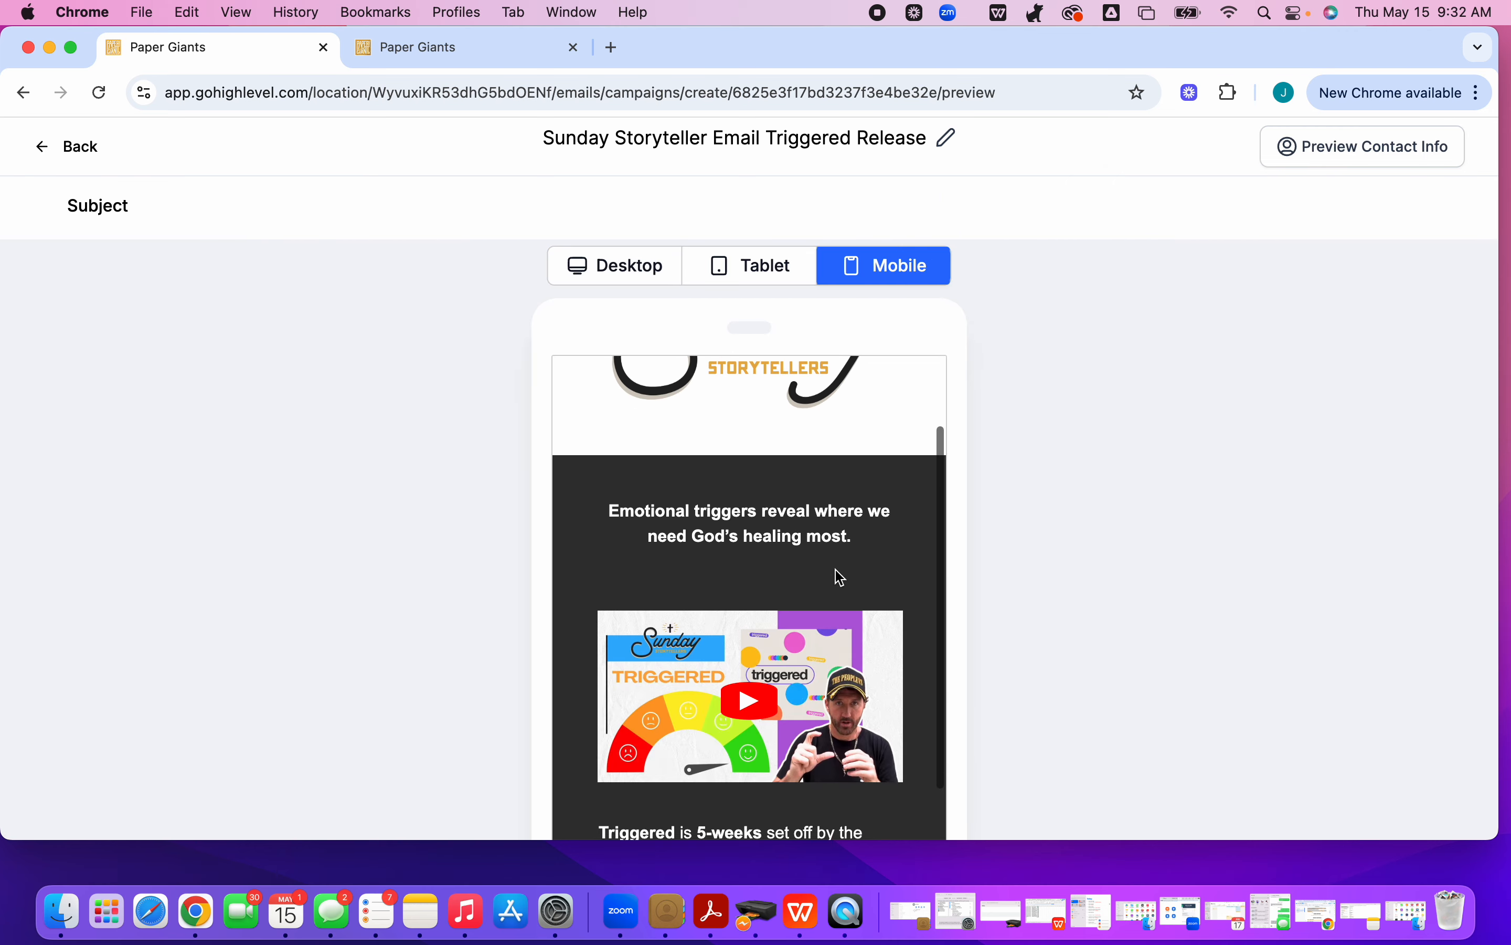
{"action": "scroll", "coordinate": [840, 578], "scroll_direction": "down", "scroll_amount": 10}
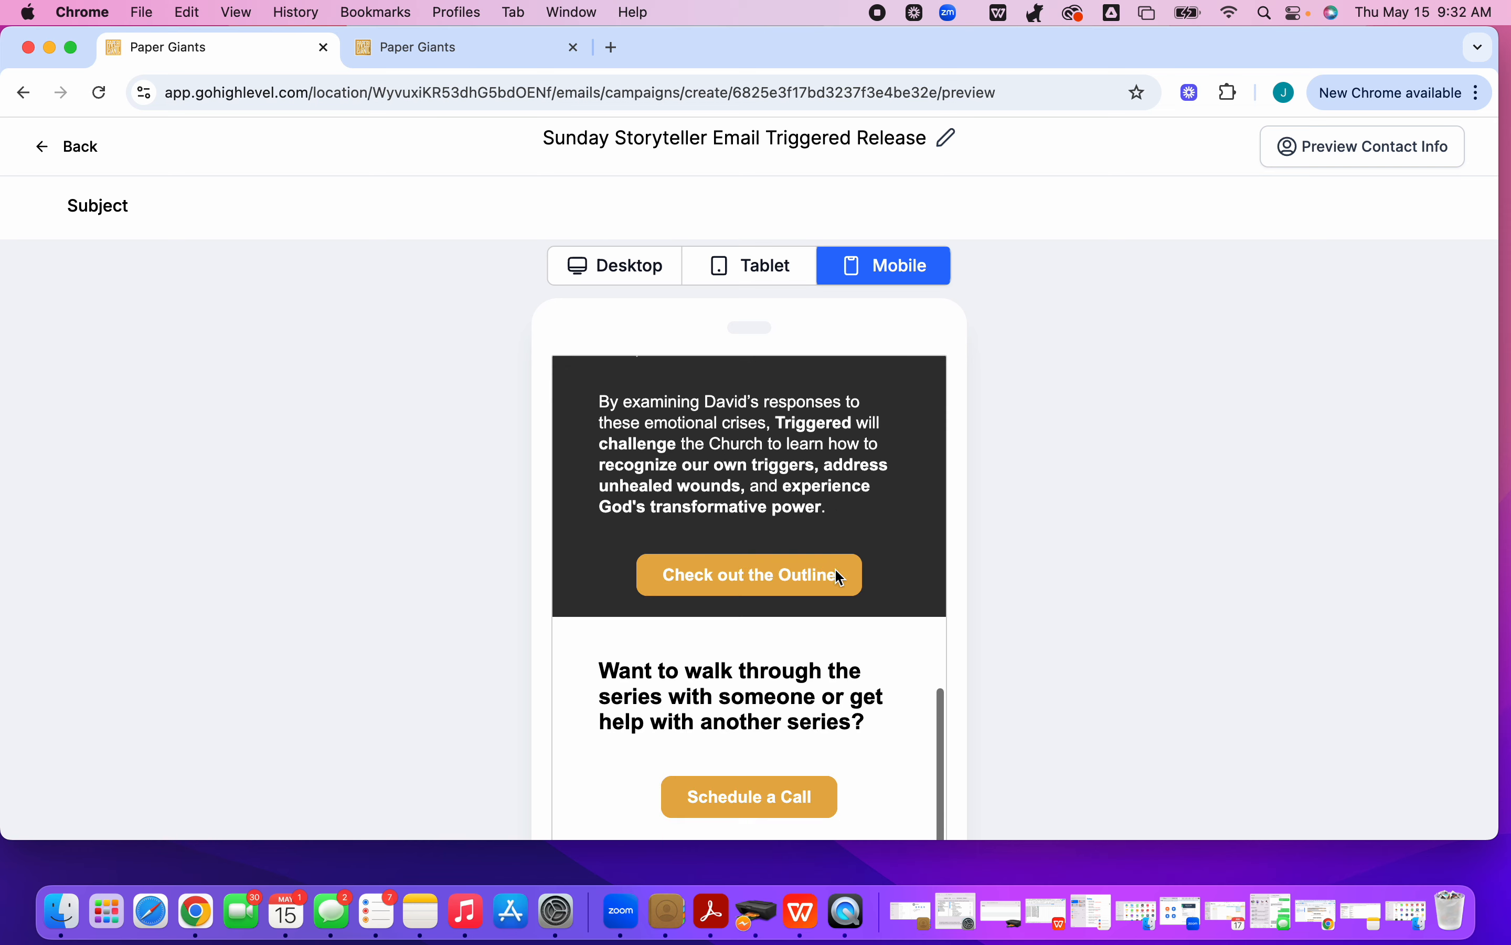
{"action": "scroll", "coordinate": [840, 577], "scroll_direction": "up", "scroll_amount": 3}
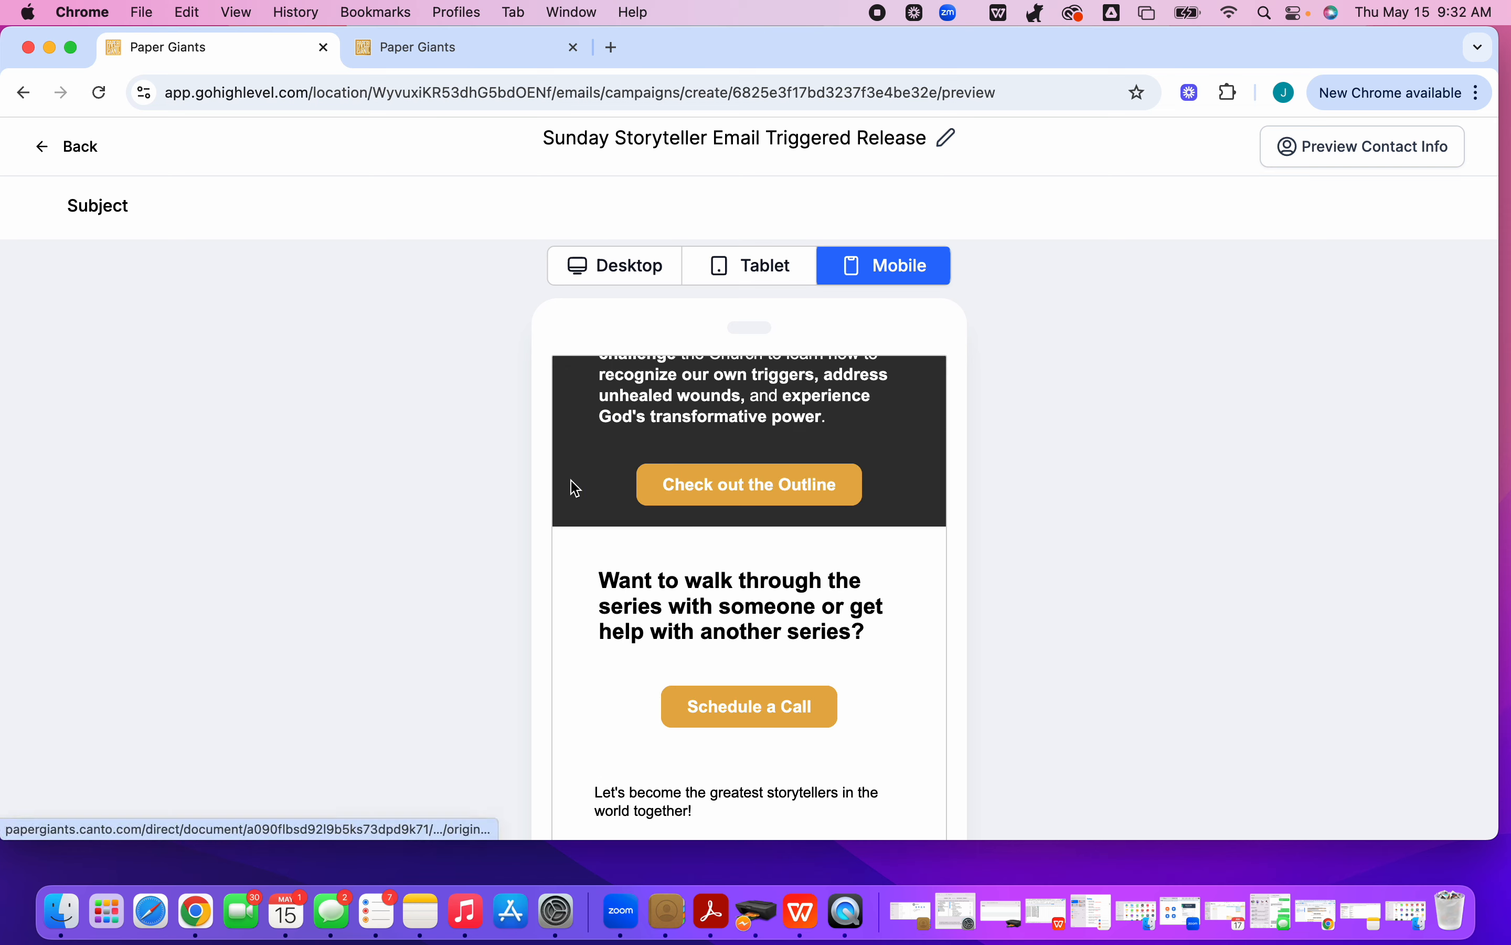
{"action": "scroll", "coordinate": [682, 571], "scroll_direction": "down", "scroll_amount": 6}
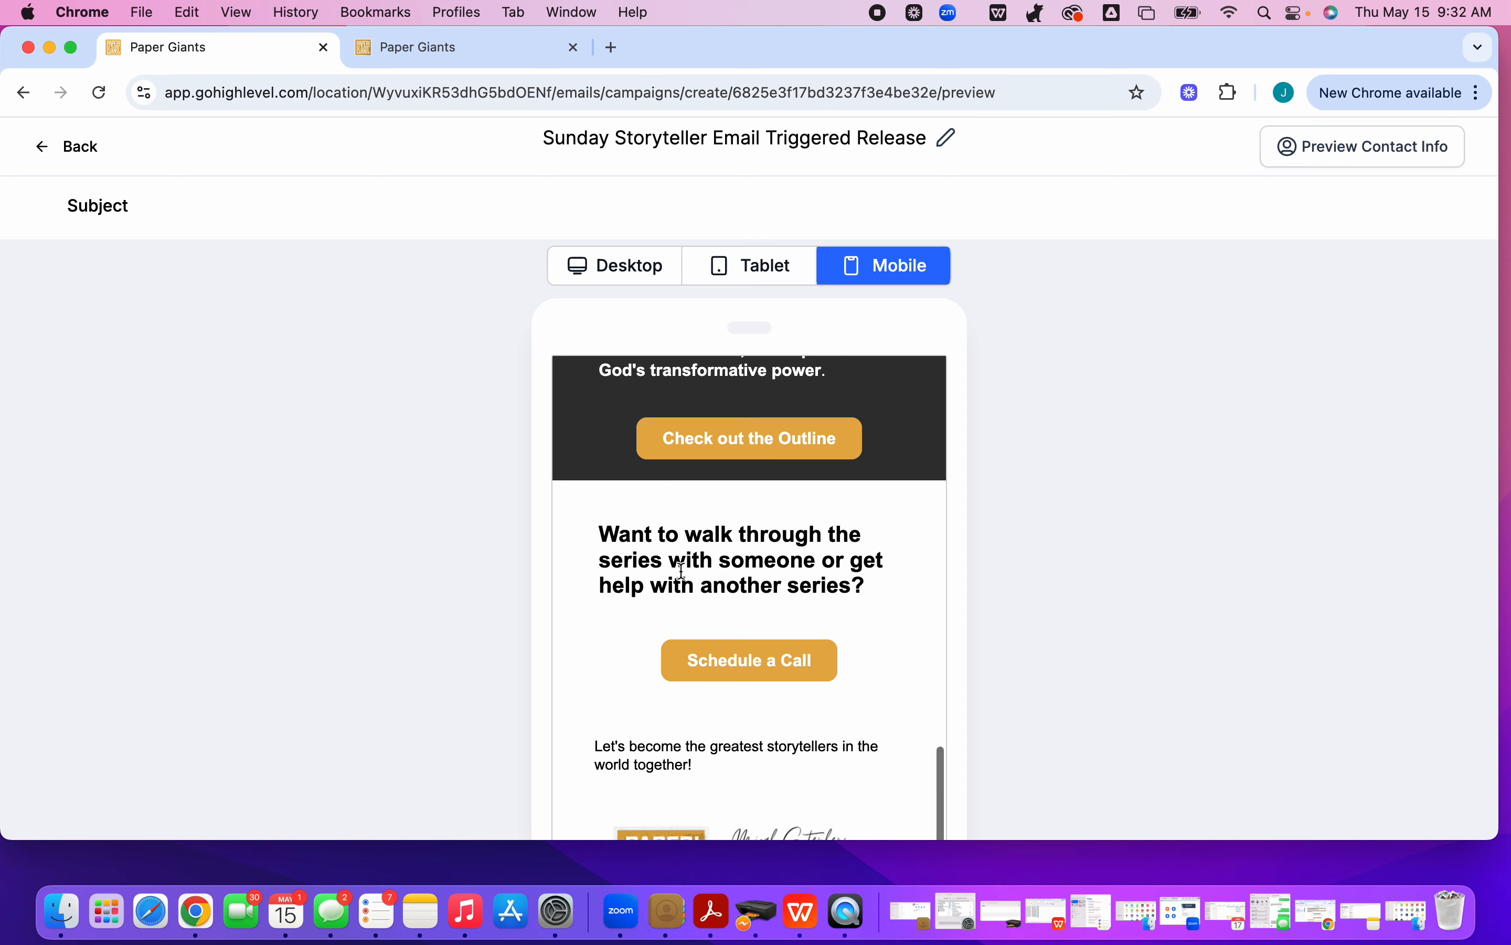
{"action": "scroll", "coordinate": [682, 571], "scroll_direction": "down", "scroll_amount": 5}
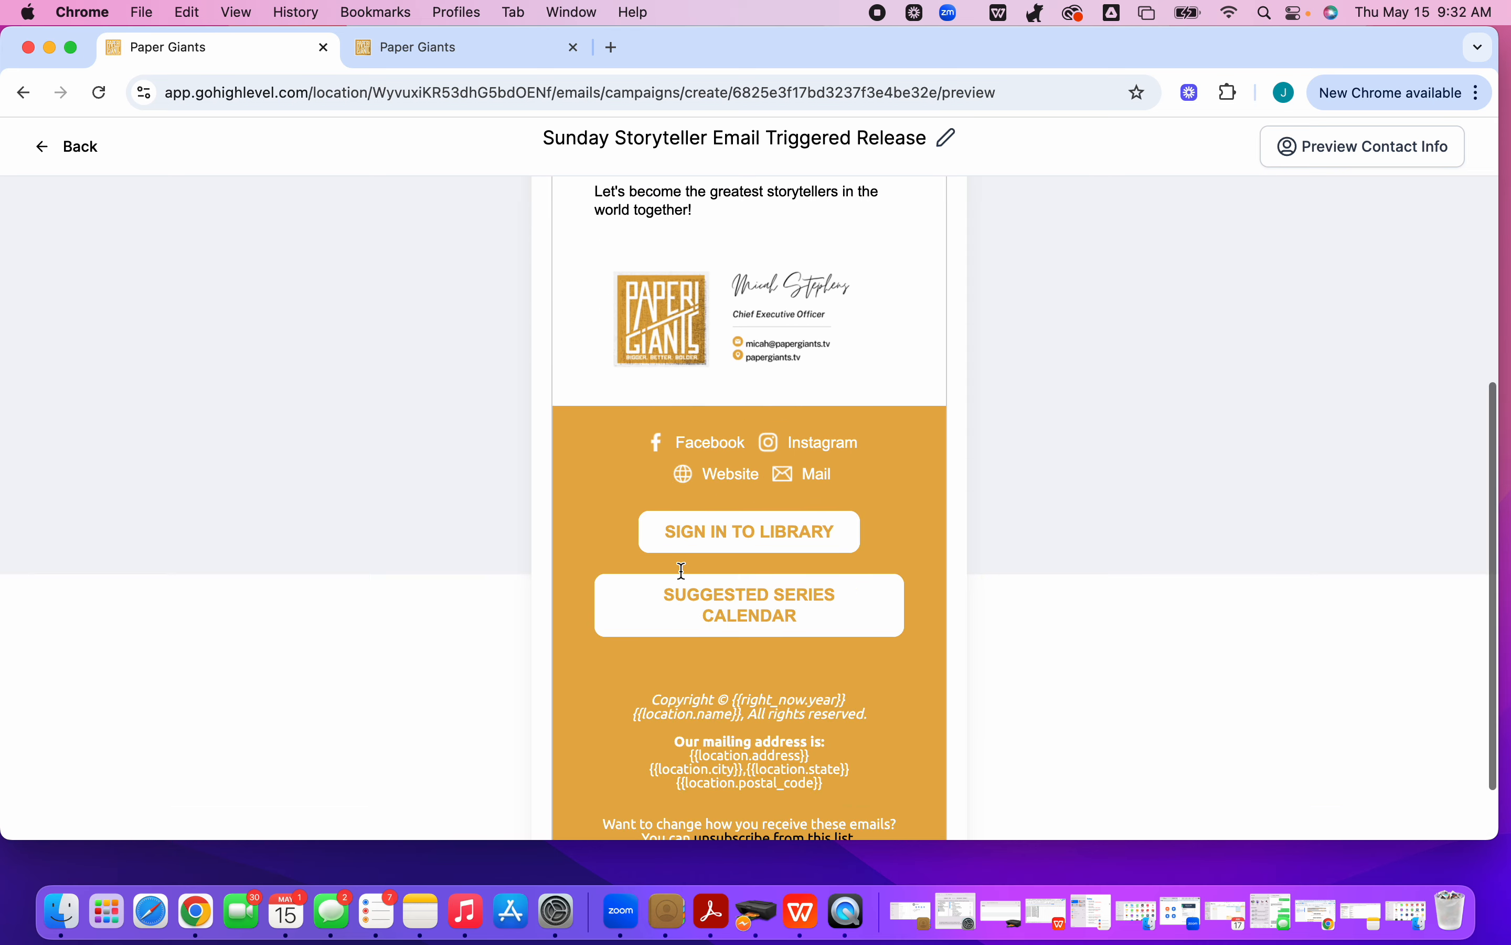
{"action": "scroll", "coordinate": [682, 571], "scroll_direction": "up", "scroll_amount": 8}
{"action": "scroll", "coordinate": [682, 571], "scroll_direction": "up", "scroll_amount": 10}
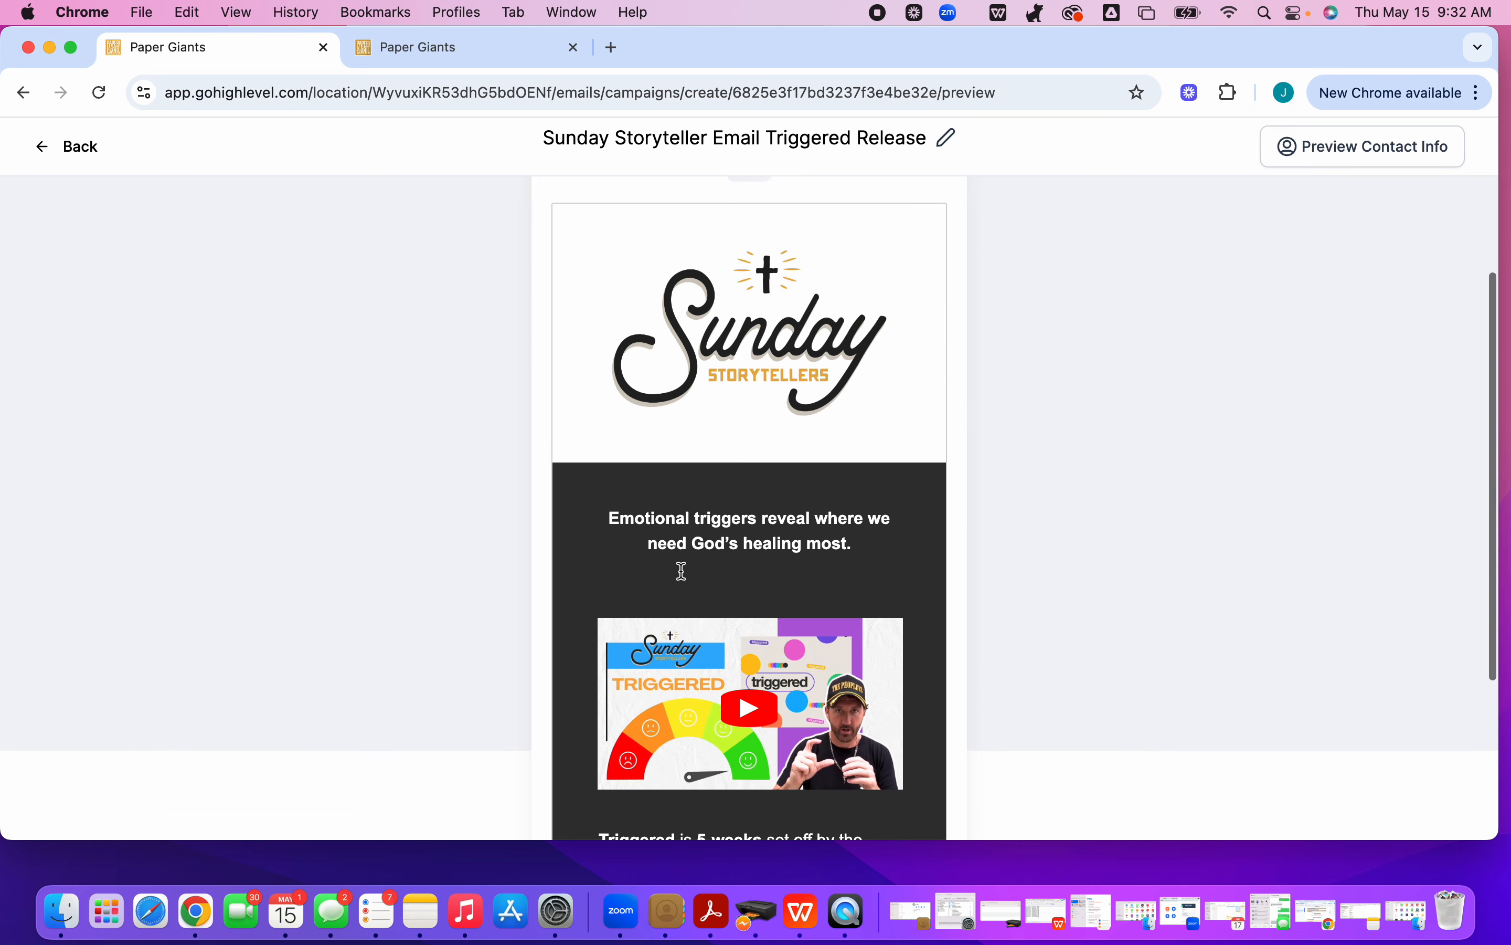
{"action": "left_click", "coordinate": [74, 147]}
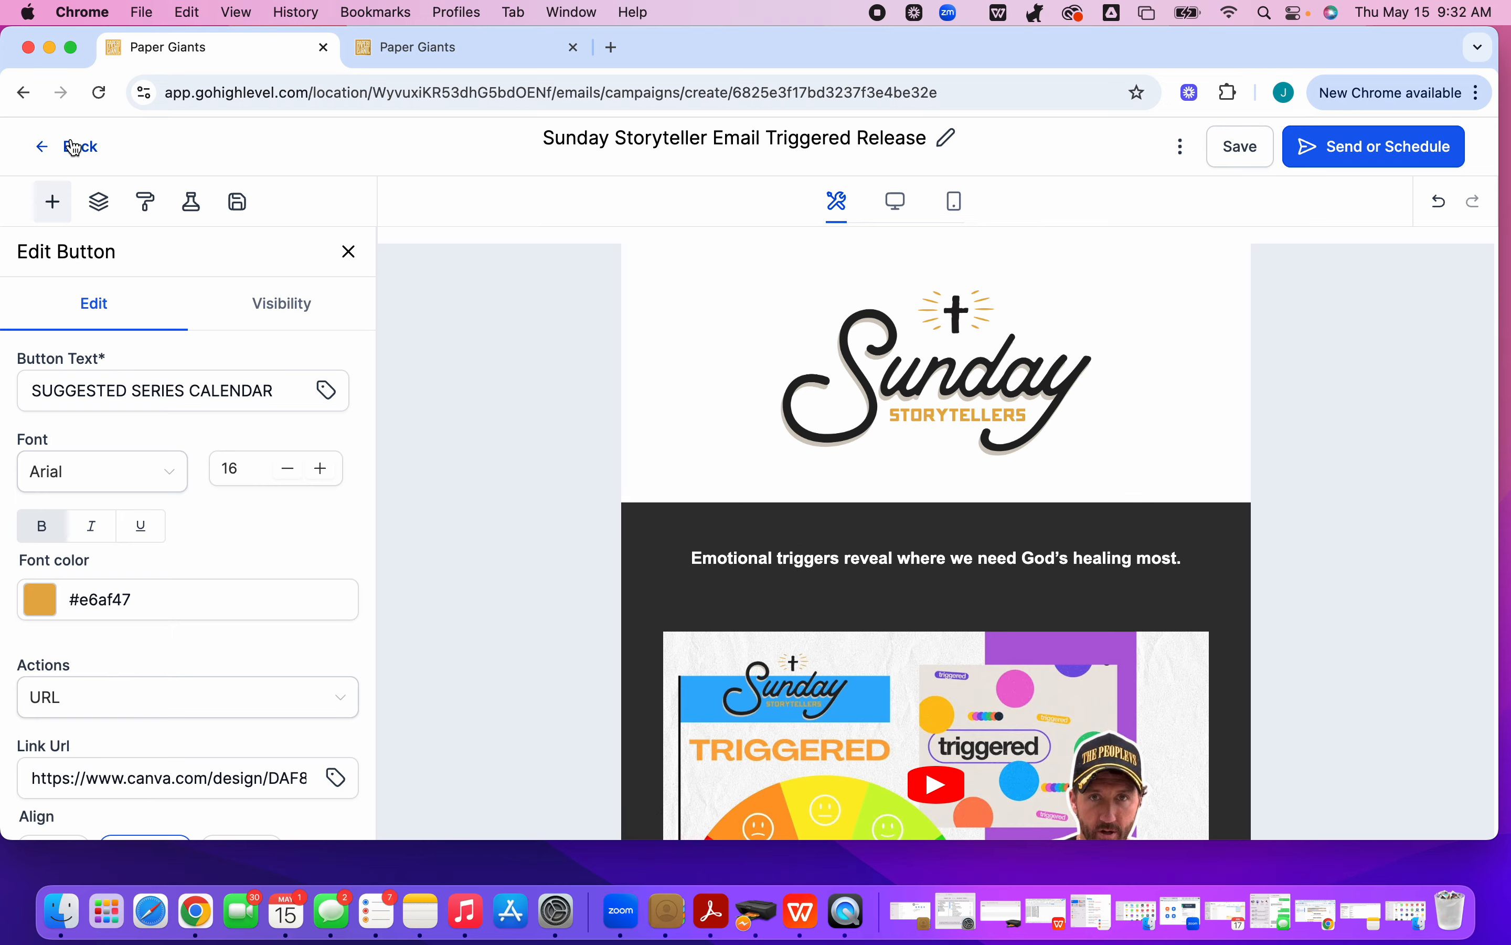
{"action": "left_click", "coordinate": [1390, 162]}
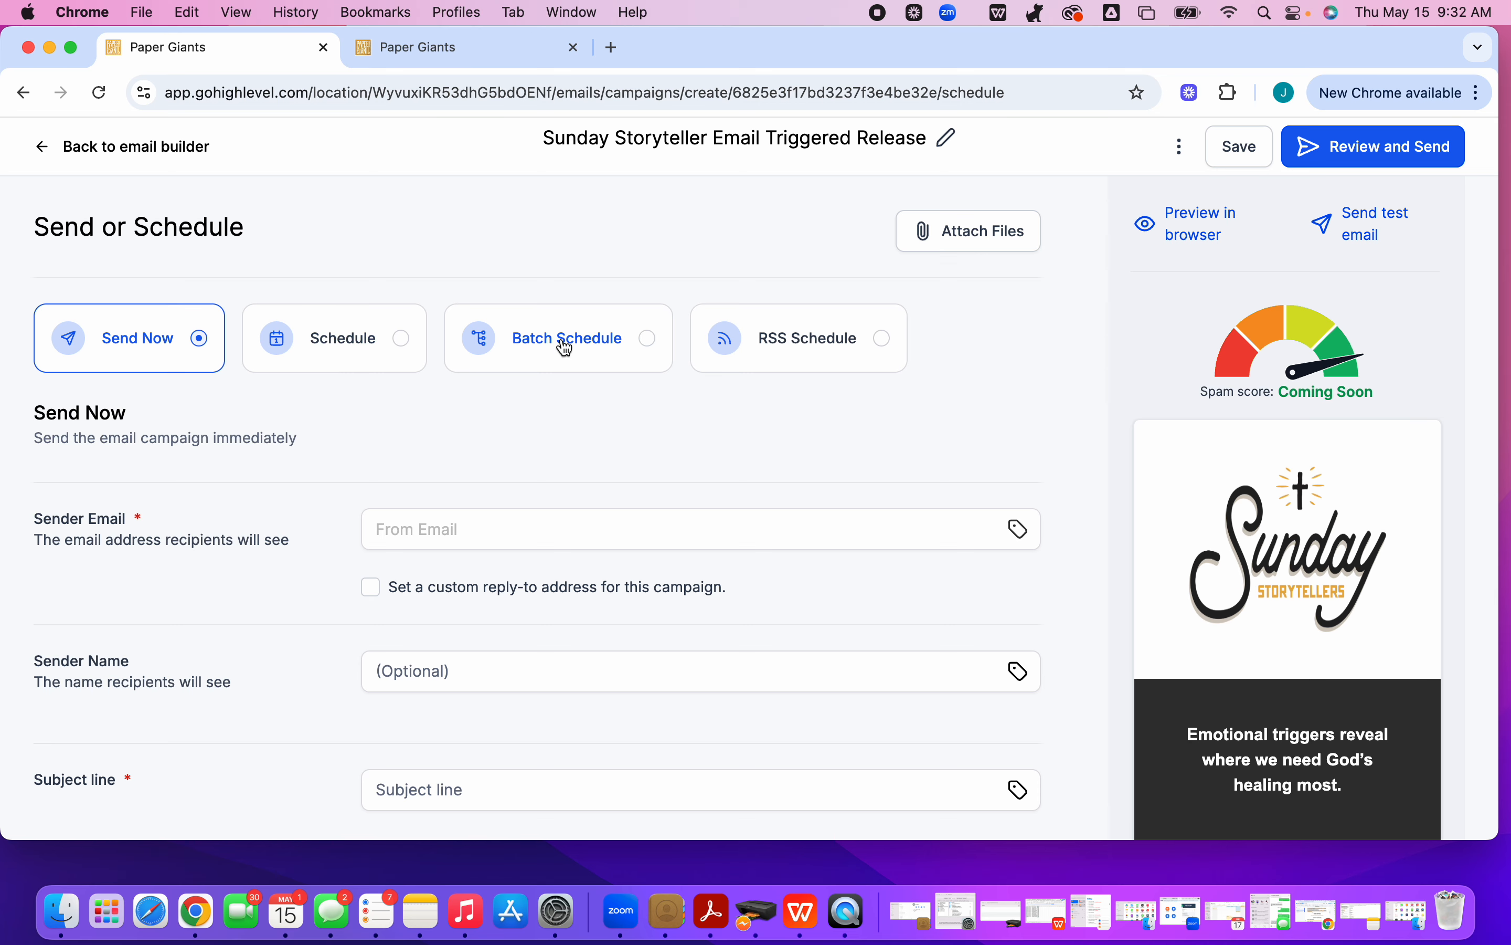
{"action": "left_click", "coordinate": [549, 360]}
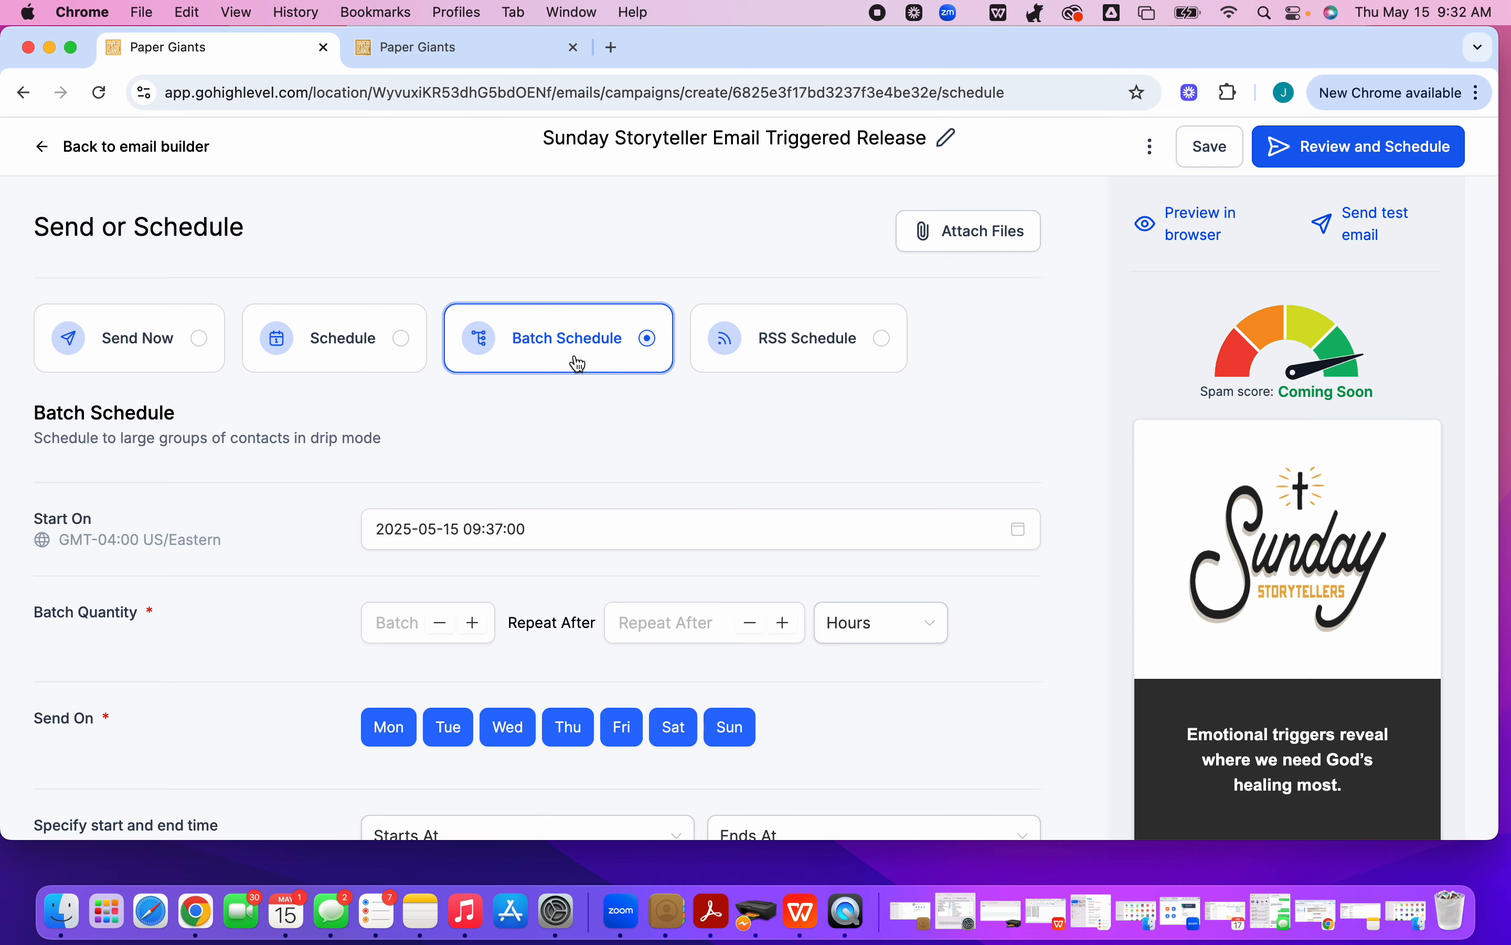
{"action": "left_click", "coordinate": [566, 525]}
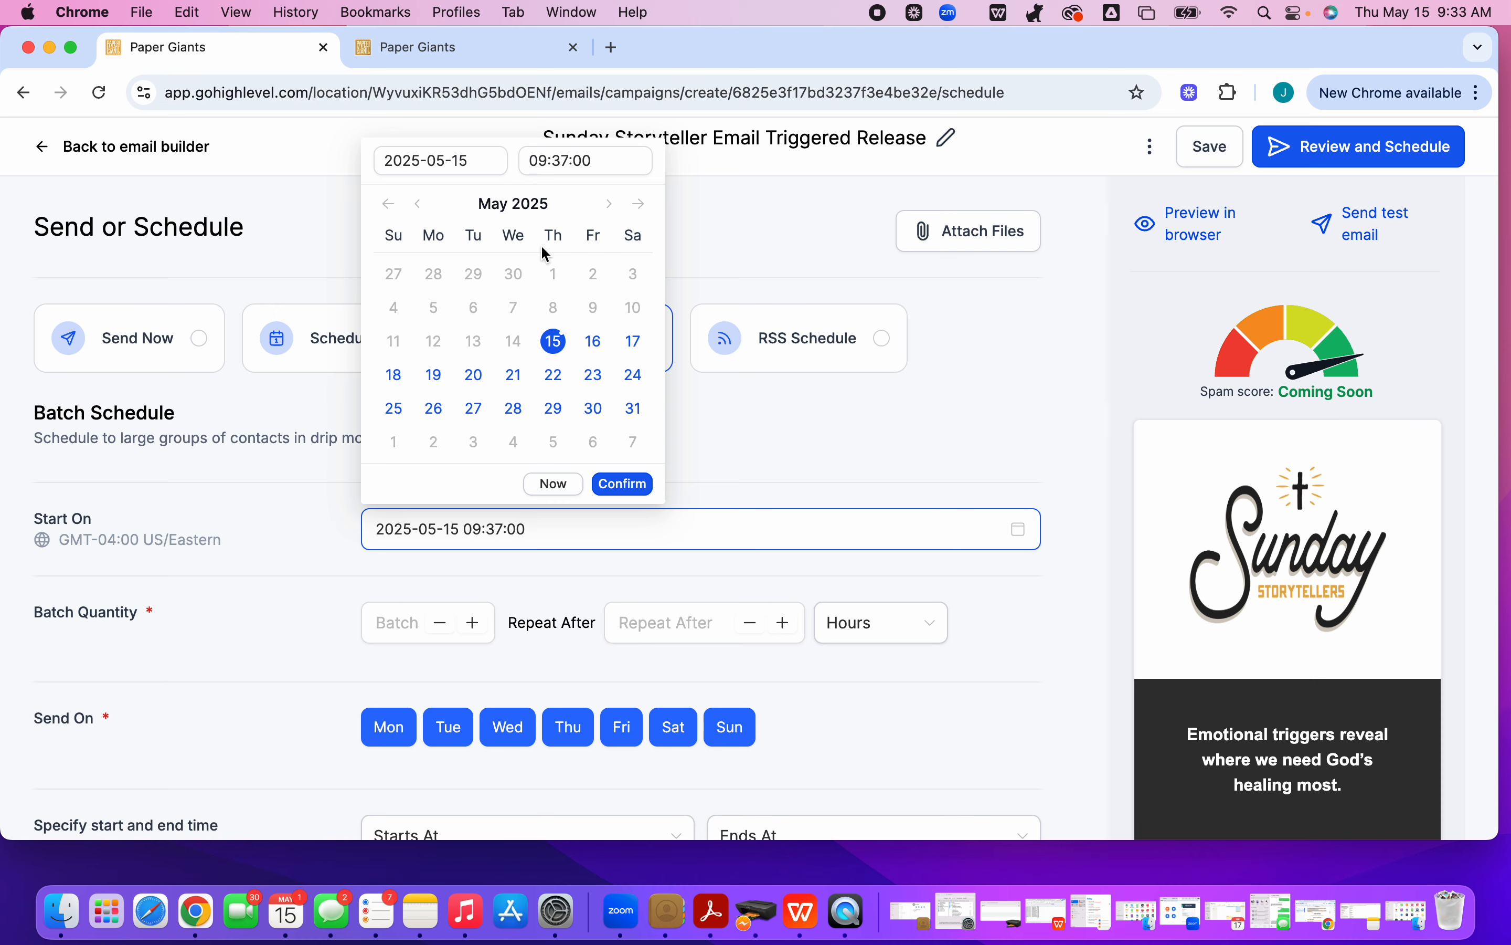
{"action": "left_click", "coordinate": [546, 160]}
{"action": "key", "text": "BackSpace"}
{"action": "key", "text": "BackSpace"}
{"action": "type", "text": "12"}
{"action": "key", "text": "BackSpace"}
{"action": "key", "text": "BackSpace"}
{"action": "type", "text": "00"}
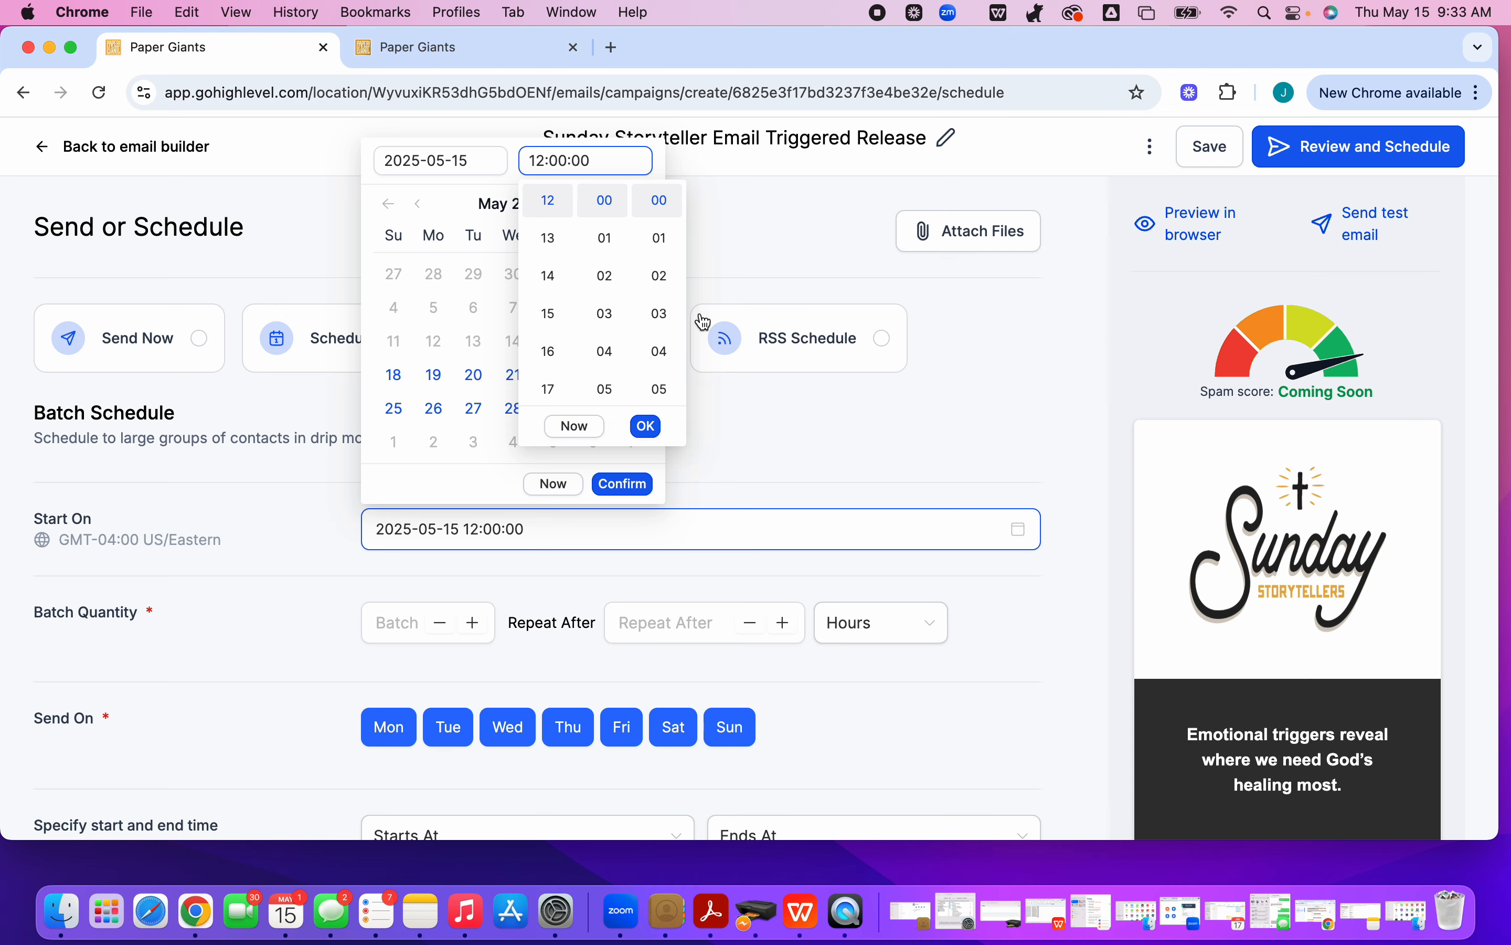
{"action": "left_click", "coordinate": [648, 428]}
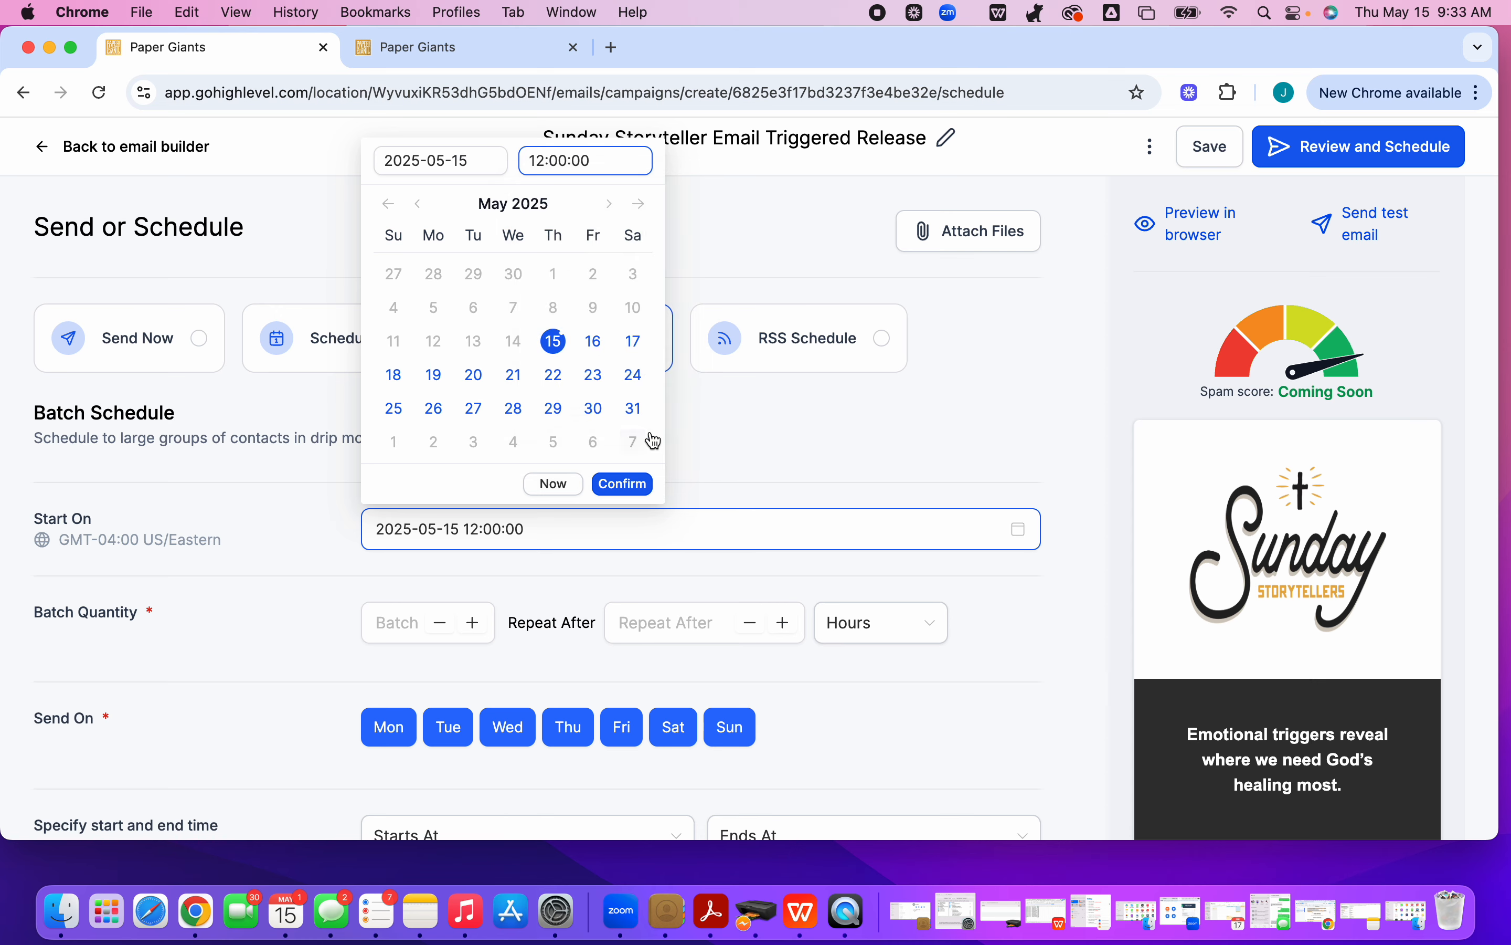
{"action": "left_click", "coordinate": [631, 487]}
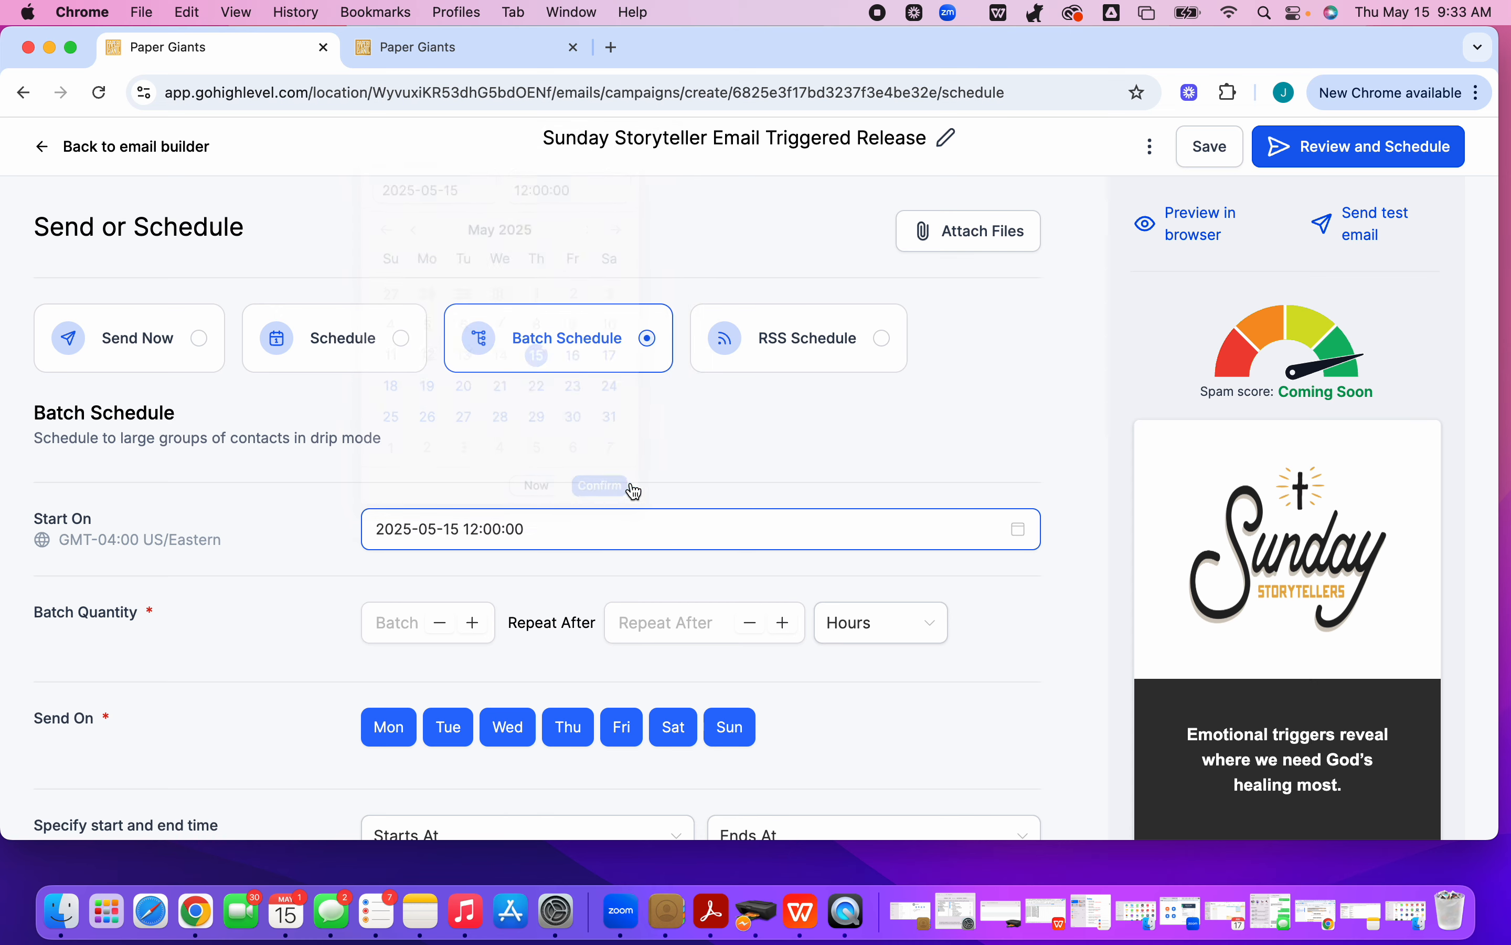
- Set the batch quantity to 15, repeating after 30 minutes, and exclude Saturday and Sunday from the sending days
{"action": "left_click", "coordinate": [407, 625]}
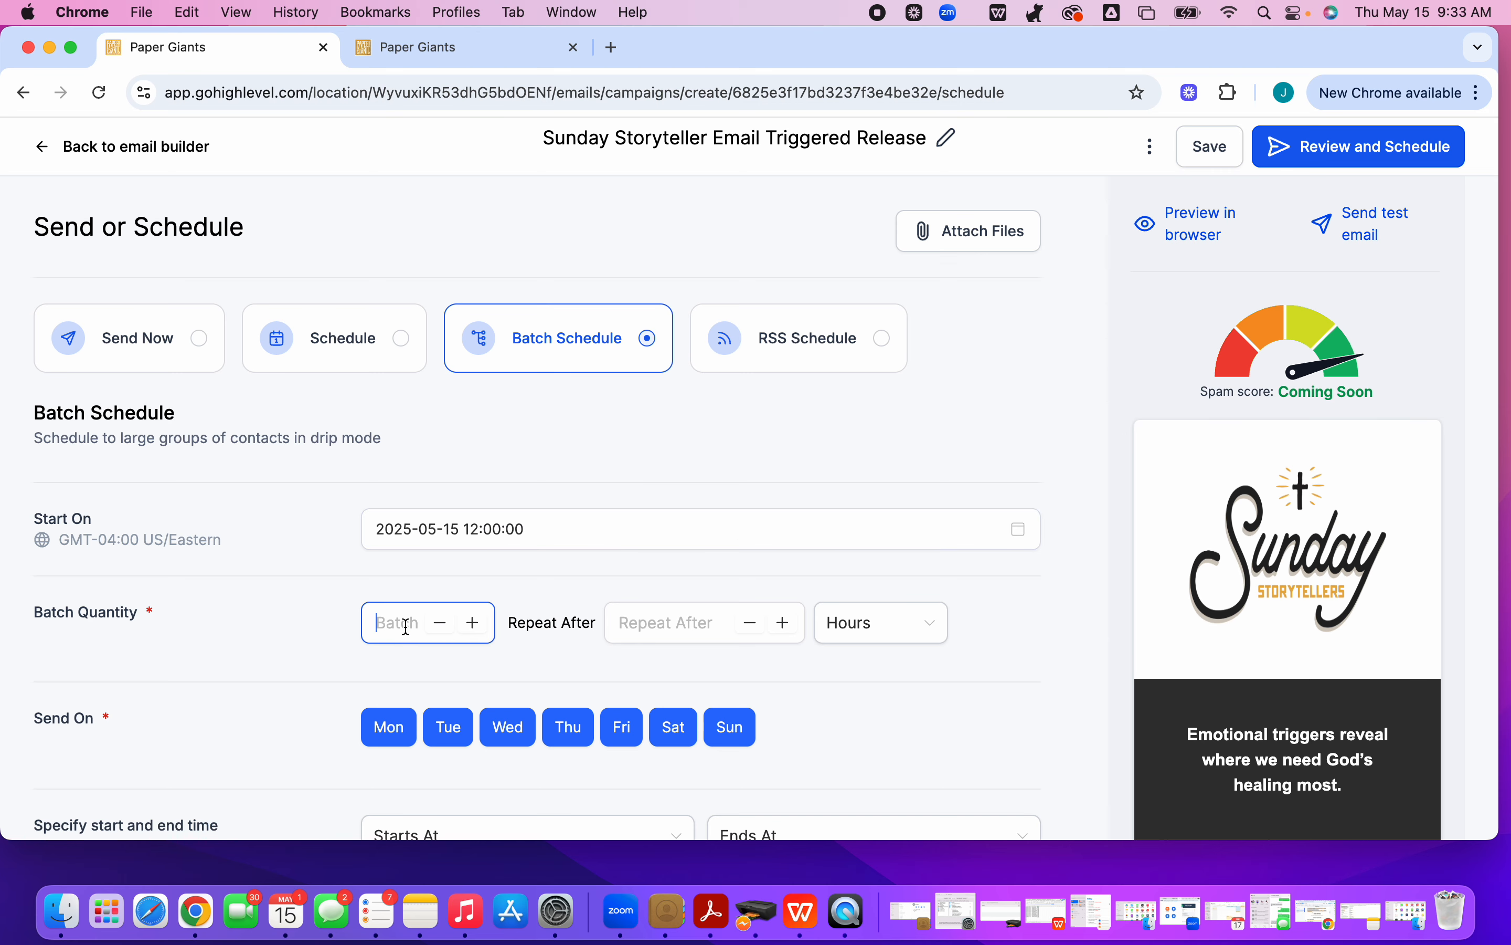
{"action": "type", "text": "15"}
{"action": "left_click", "coordinate": [657, 624]}
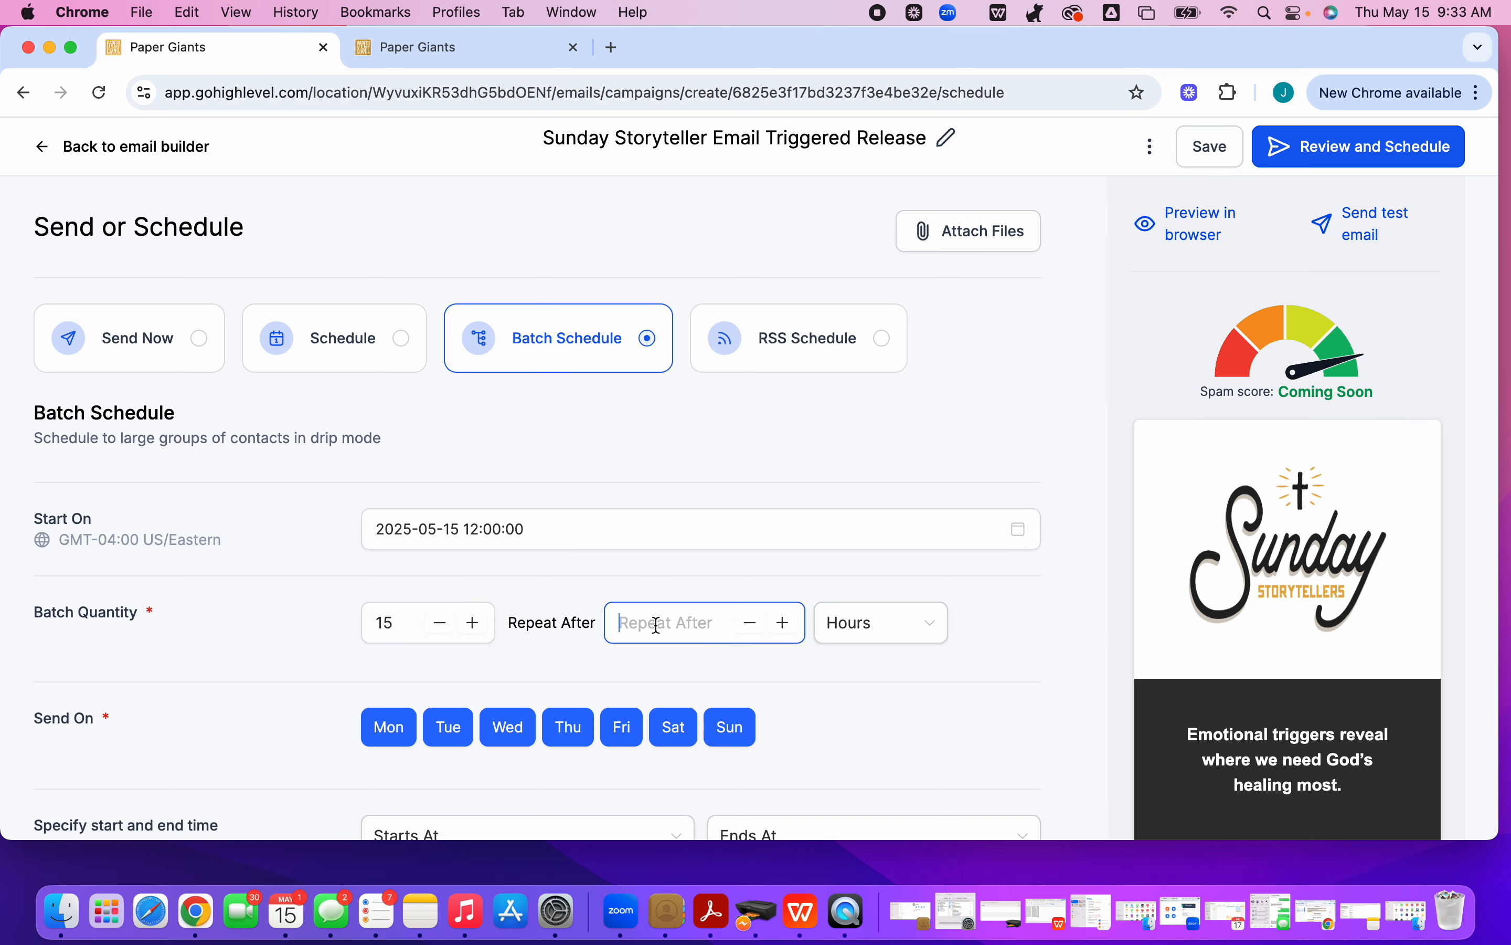
{"action": "type", "text": "30"}
{"action": "left_click", "coordinate": [847, 622]}
{"action": "left_click", "coordinate": [857, 758]}
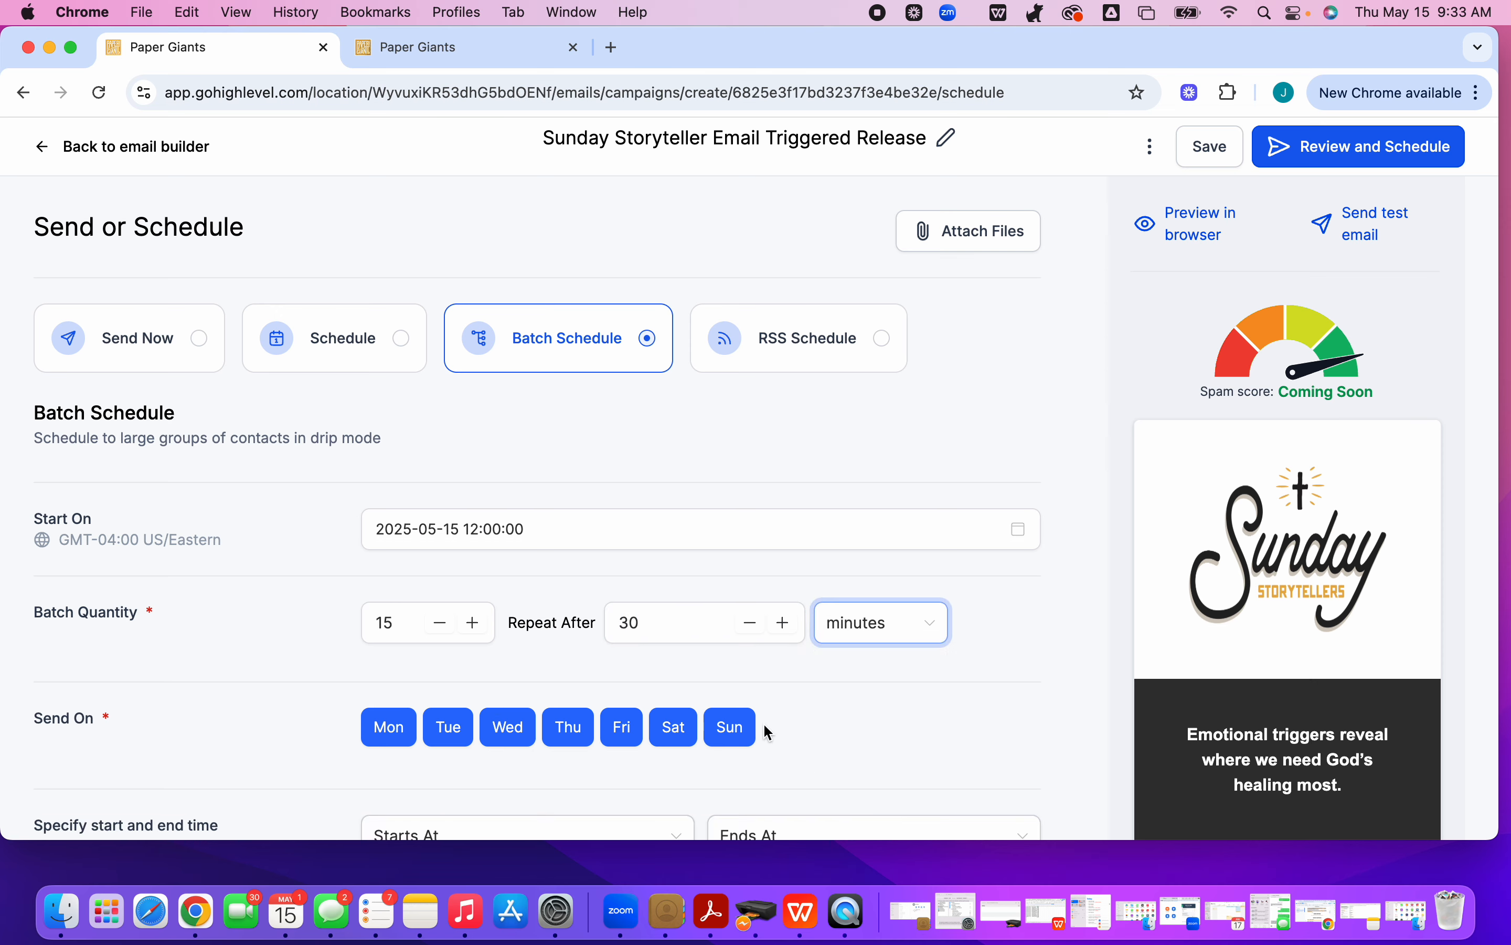
{"action": "left_click", "coordinate": [680, 728]}
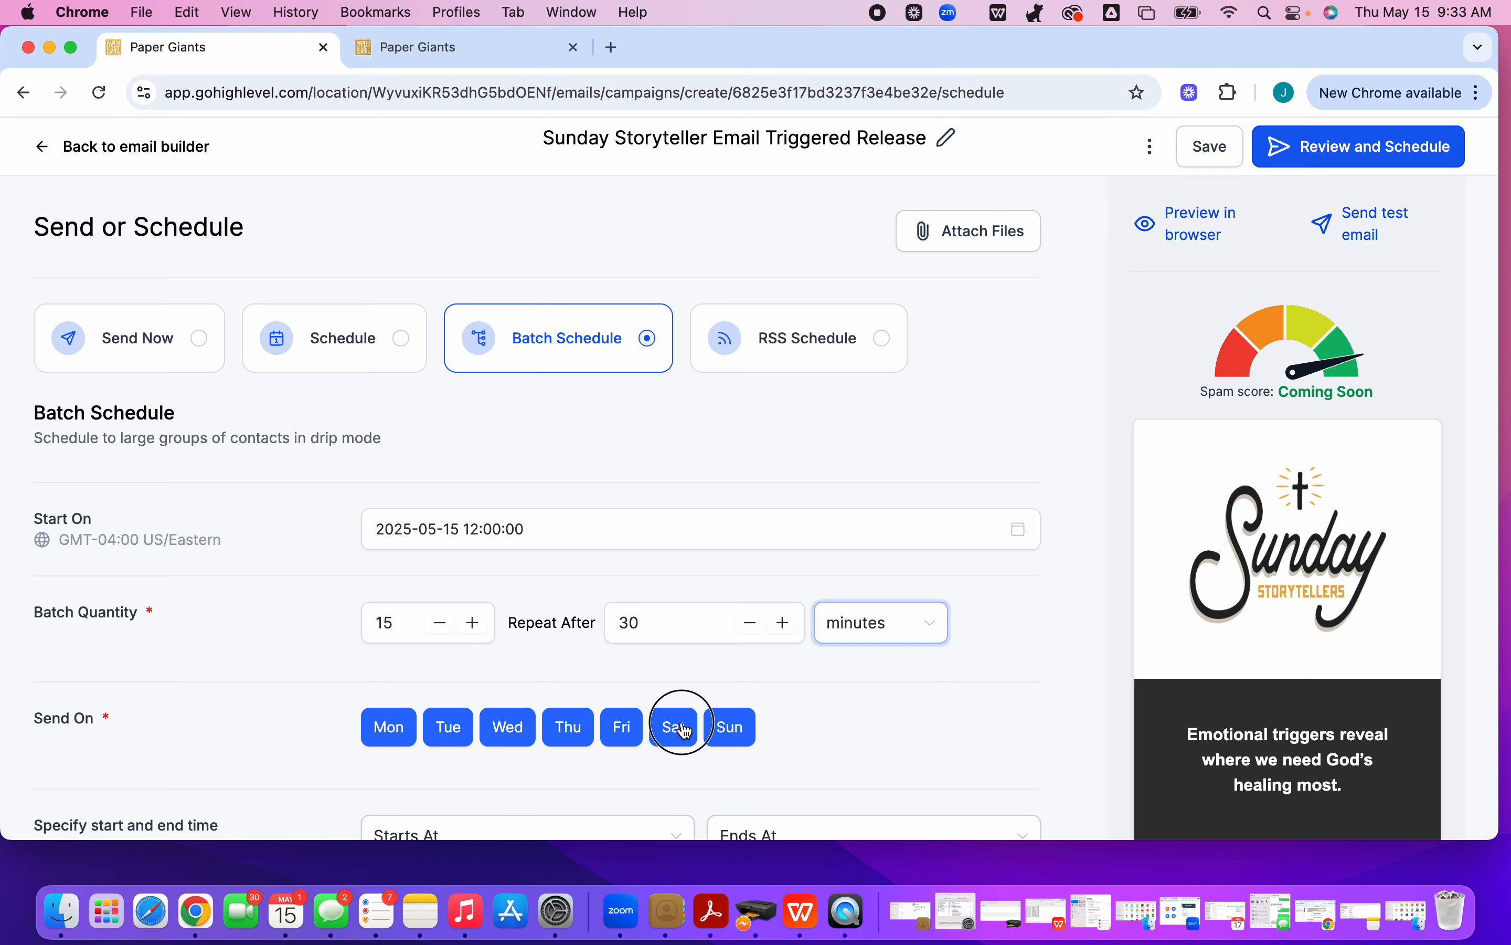
{"action": "left_click", "coordinate": [739, 743]}
- Set the daily sending window to start at 12:00 PM and end at 05:00 PM
{"action": "scroll", "coordinate": [739, 742], "scroll_direction": "down", "scroll_amount": 5}
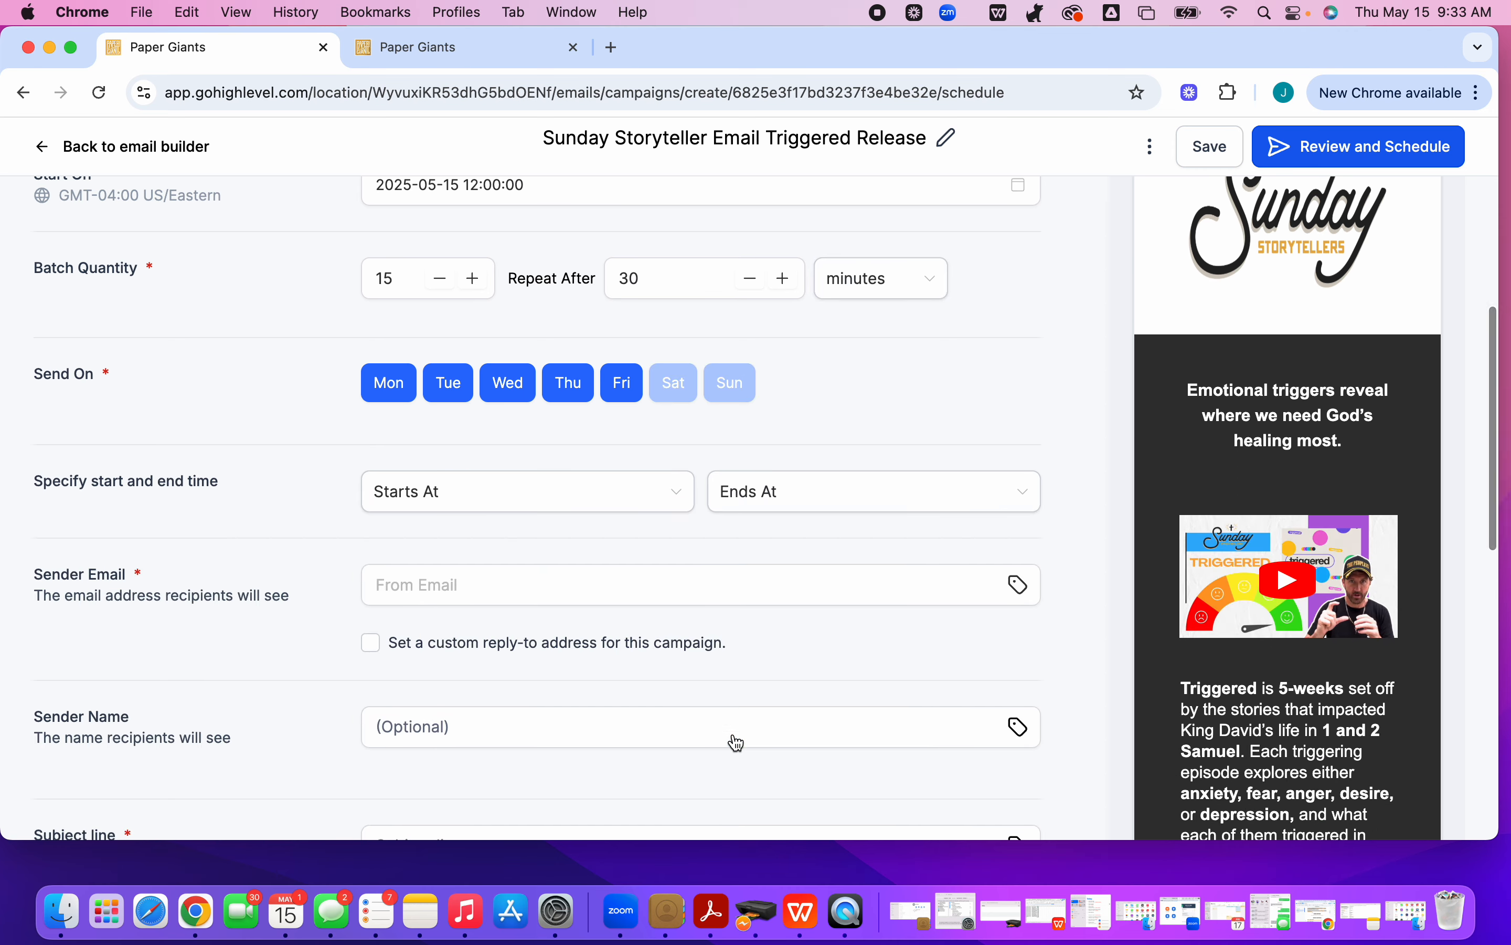
{"action": "left_click", "coordinate": [636, 504]}
{"action": "scroll", "coordinate": [493, 675], "scroll_direction": "down", "scroll_amount": 15}
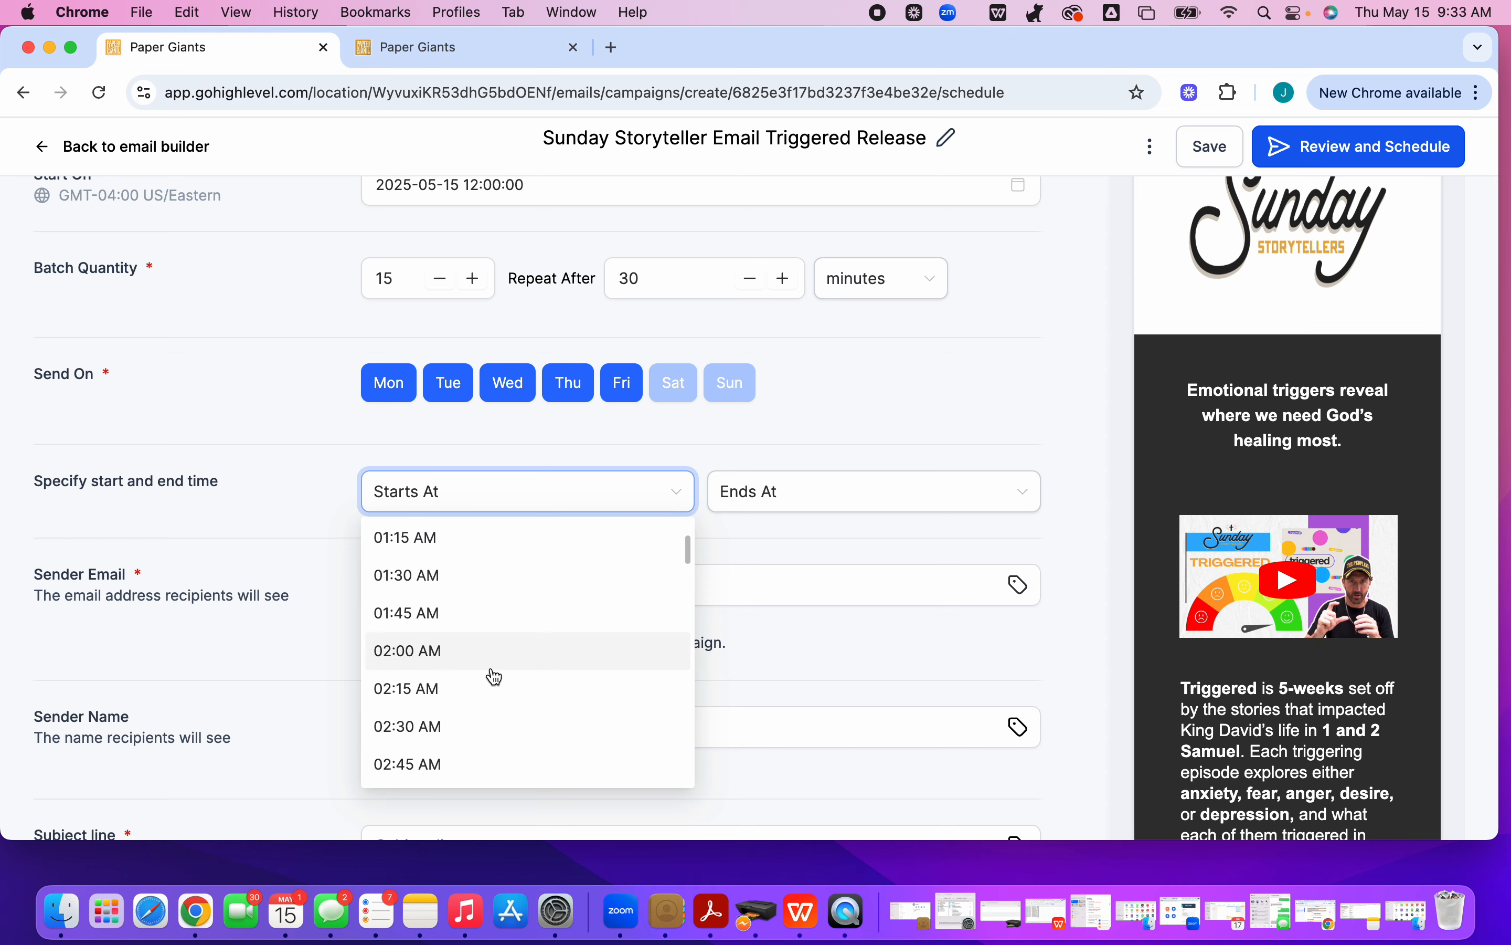
{"action": "scroll", "coordinate": [494, 676], "scroll_direction": "down", "scroll_amount": 8}
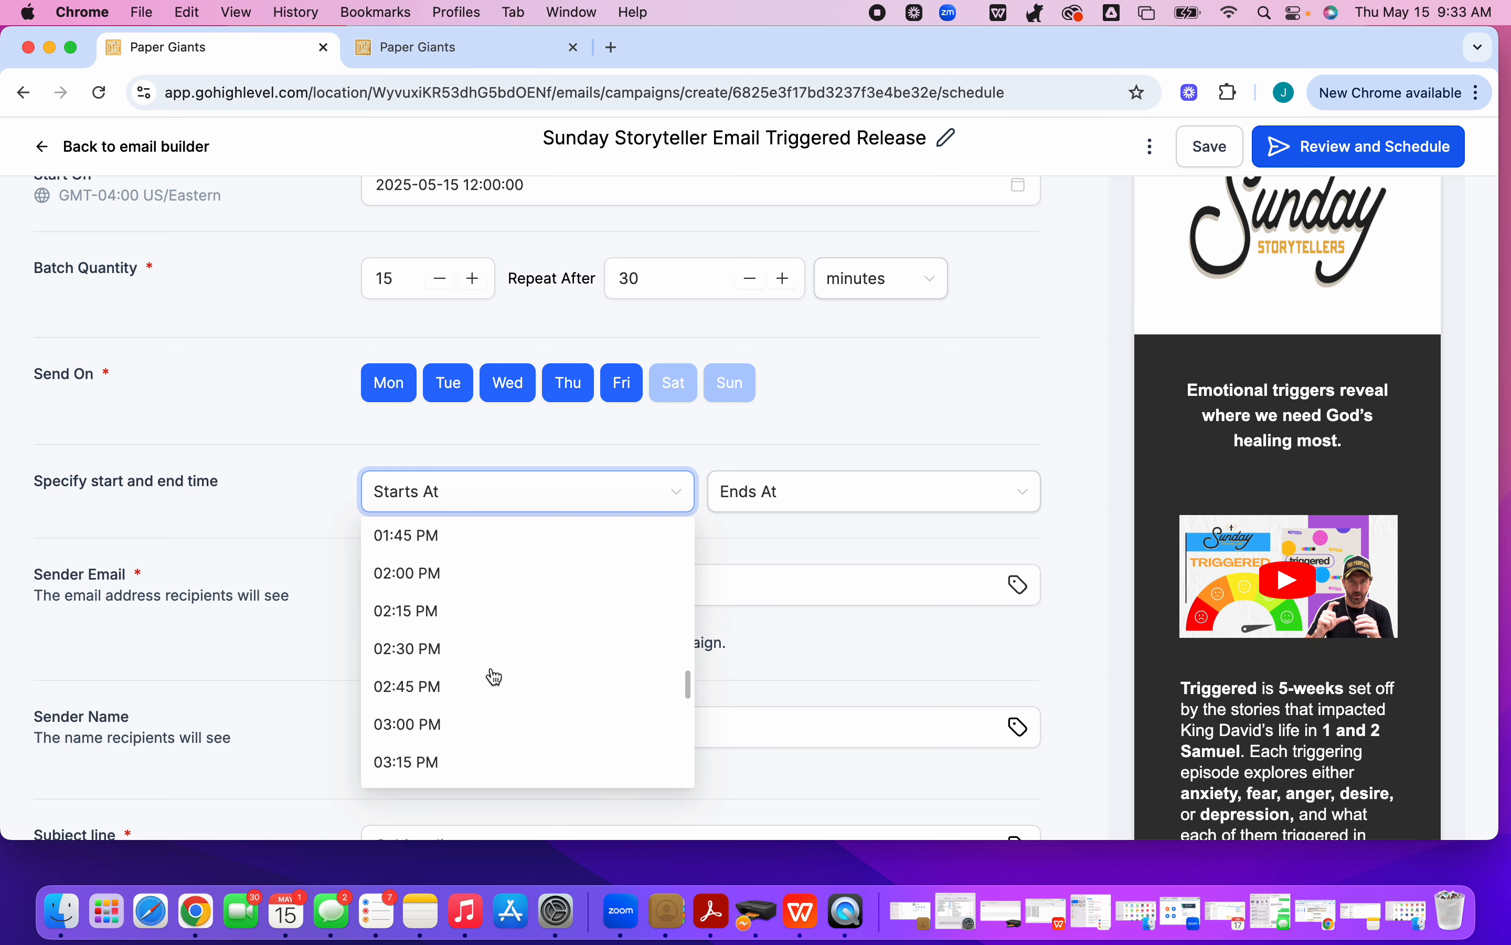
{"action": "scroll", "coordinate": [494, 677], "scroll_direction": "up", "scroll_amount": 8}
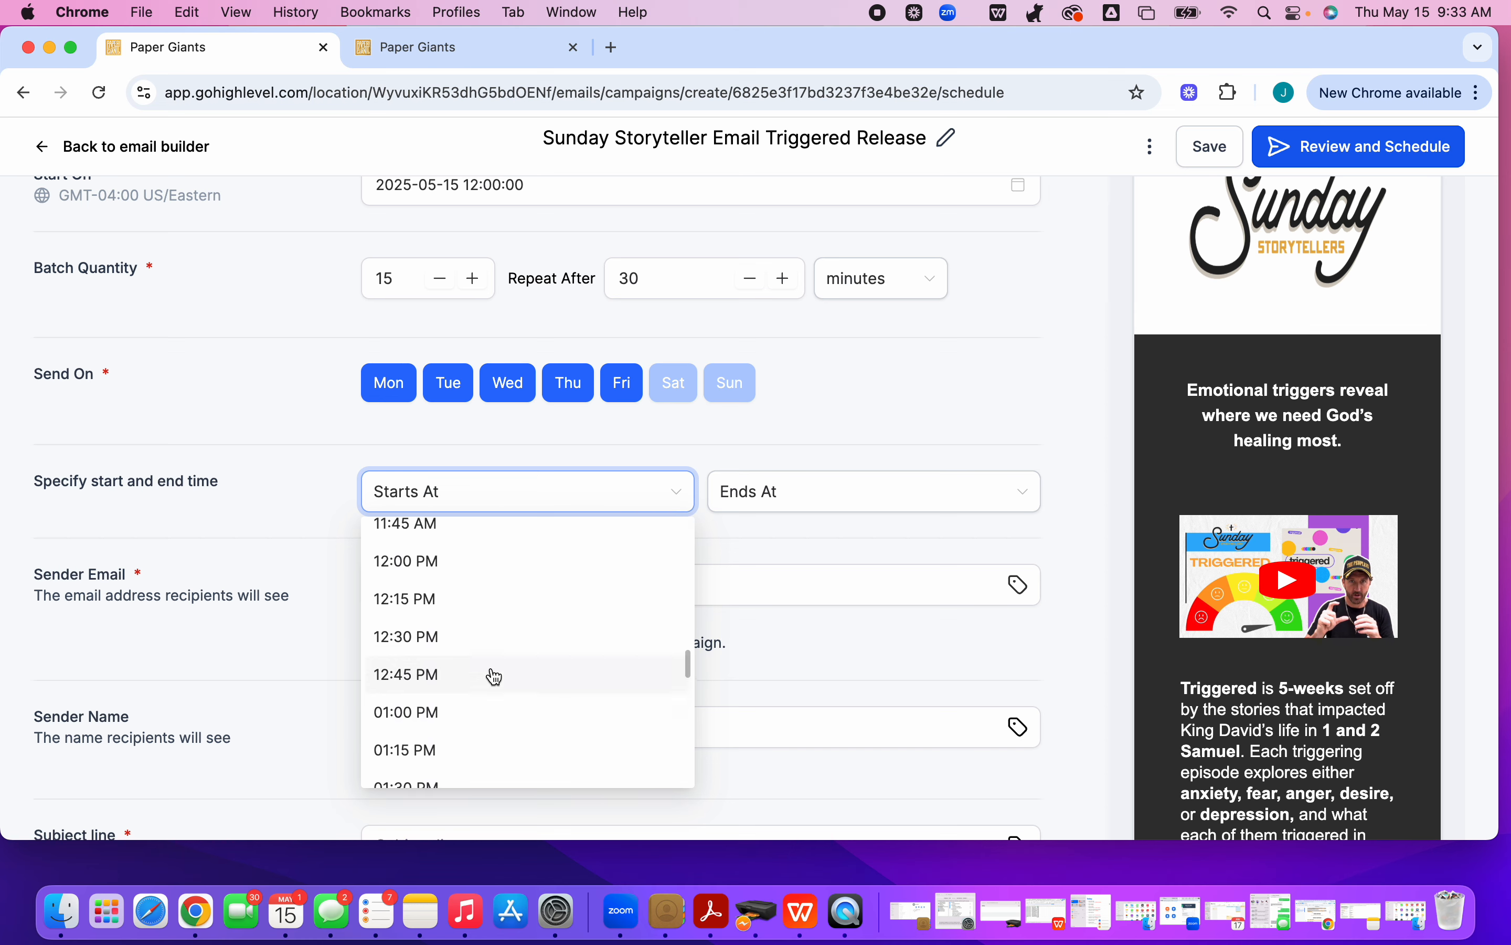
{"action": "left_click", "coordinate": [431, 693]}
{"action": "left_click", "coordinate": [783, 503]}
{"action": "scroll", "coordinate": [758, 728], "scroll_direction": "down", "scroll_amount": 12}
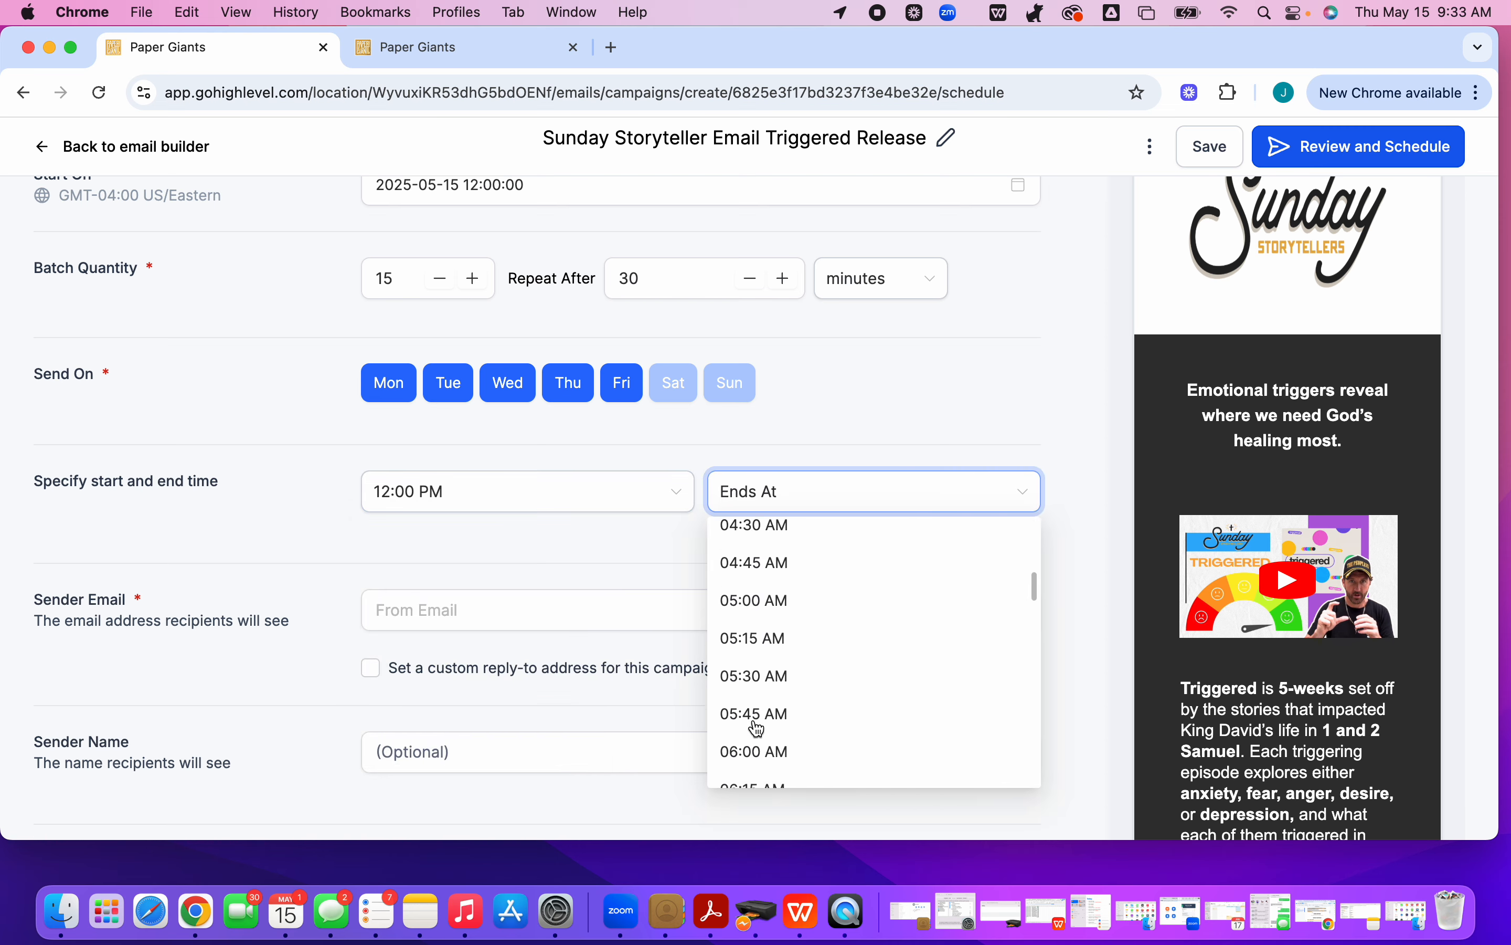
{"action": "scroll", "coordinate": [758, 728], "scroll_direction": "up", "scroll_amount": 5}
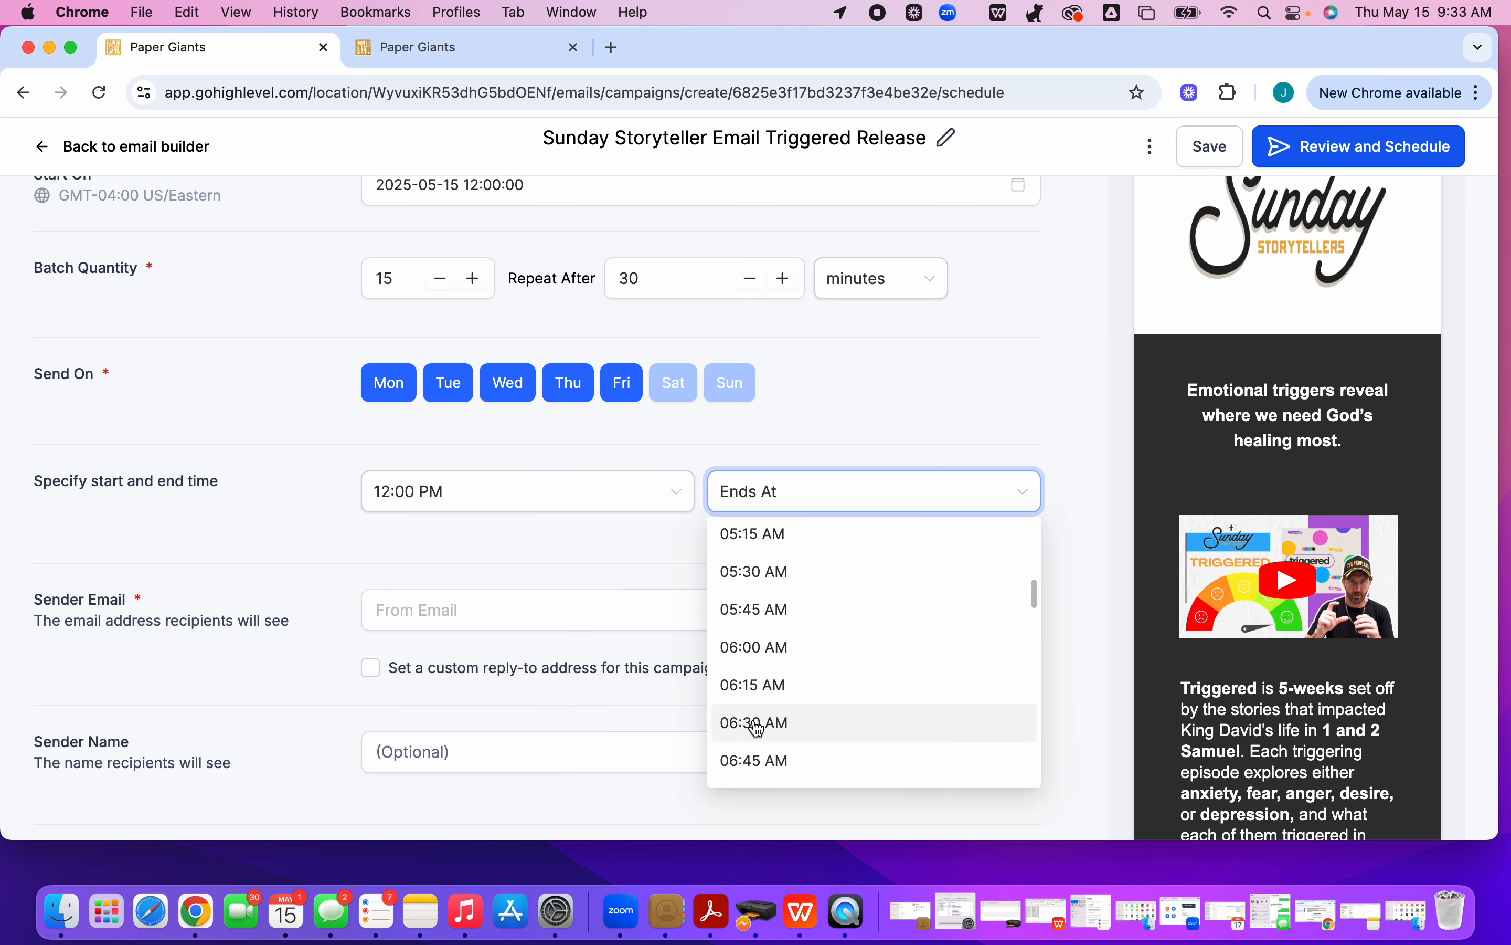
{"action": "scroll", "coordinate": [757, 728], "scroll_direction": "down", "scroll_amount": 15}
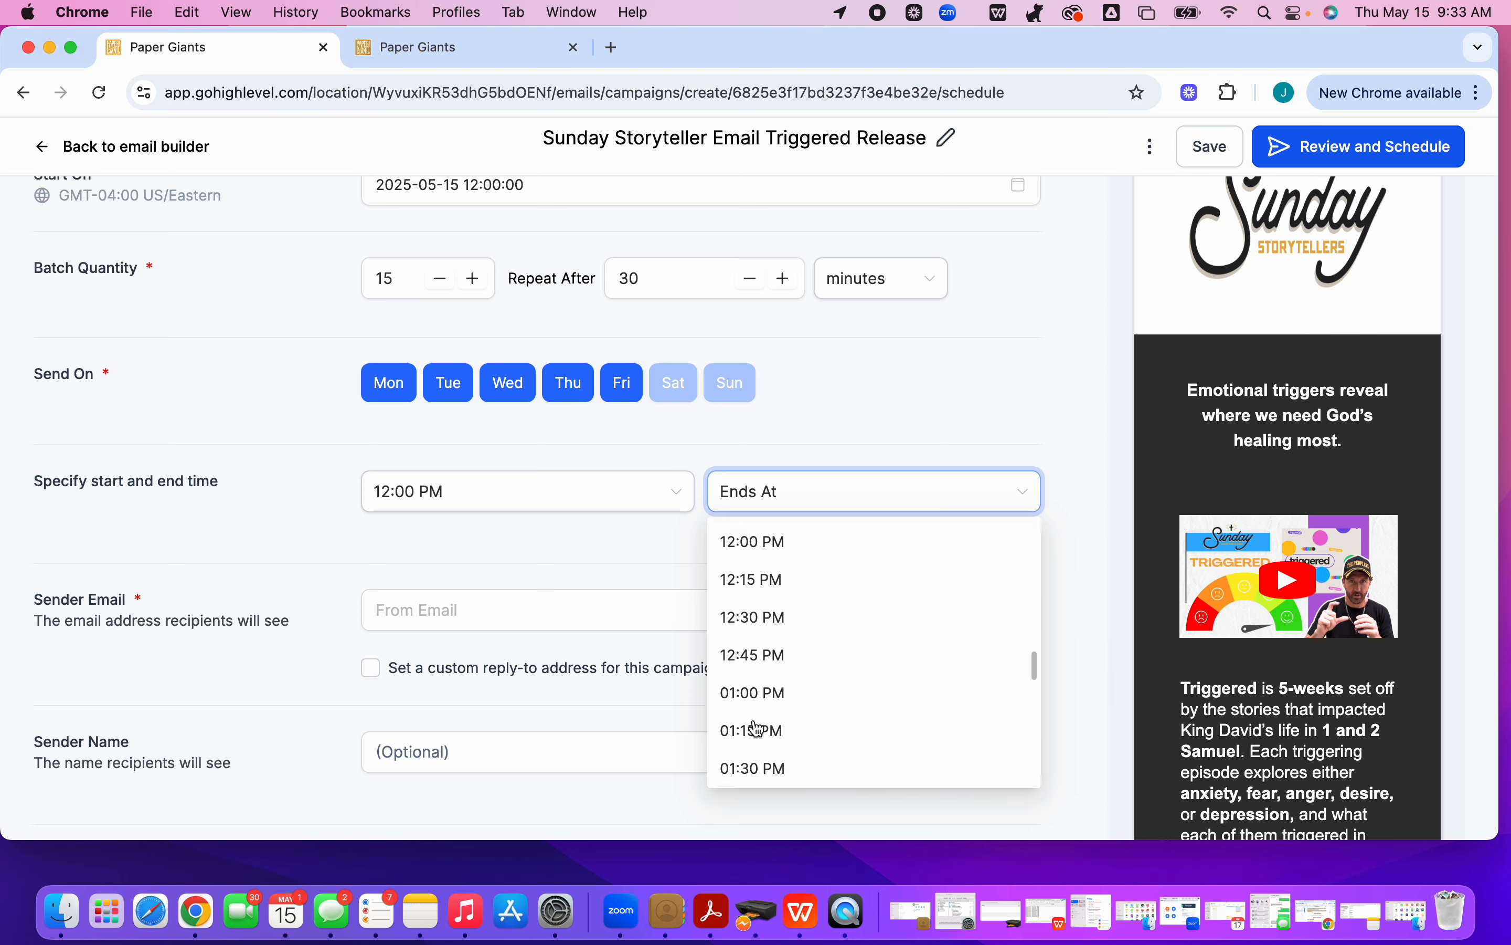
{"action": "scroll", "coordinate": [758, 728], "scroll_direction": "down", "scroll_amount": 4}
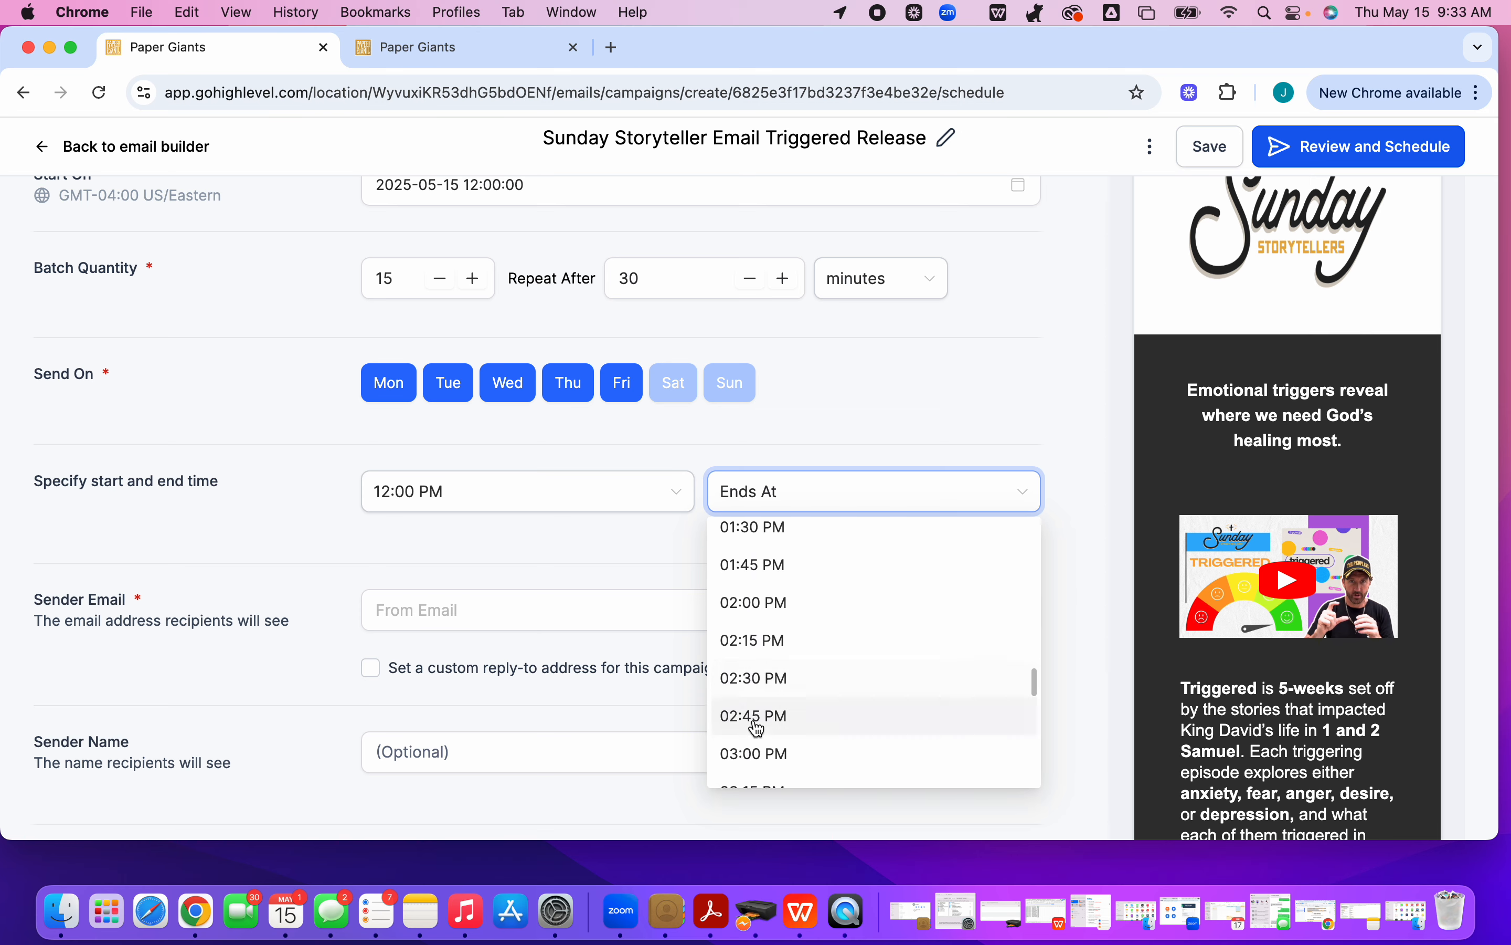
{"action": "scroll", "coordinate": [758, 727], "scroll_direction": "down", "scroll_amount": 5}
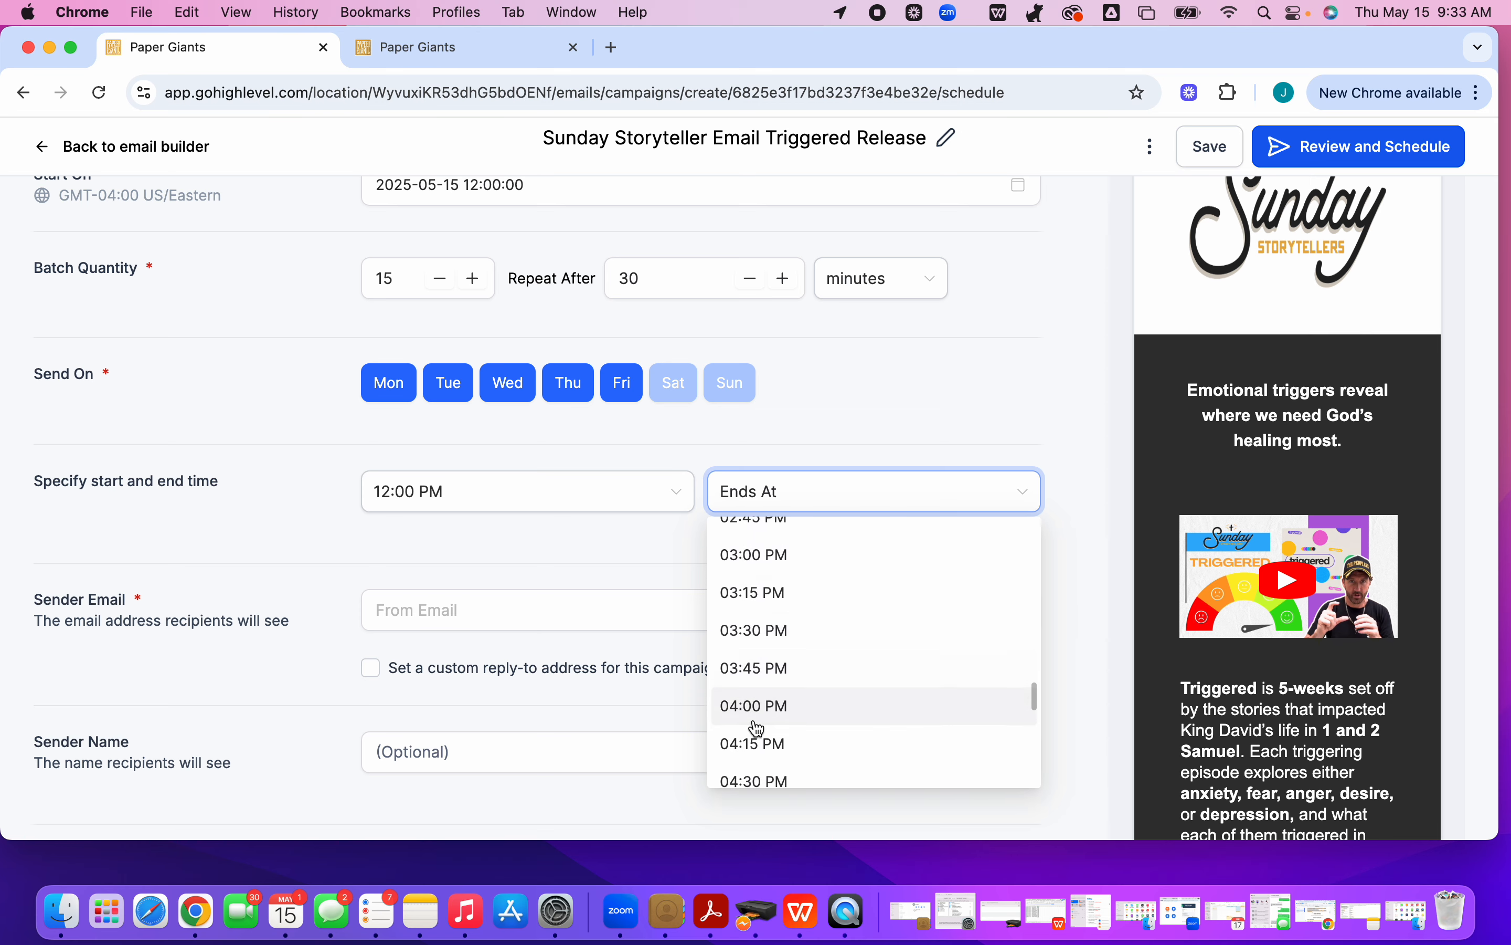
{"action": "scroll", "coordinate": [758, 728], "scroll_direction": "down", "scroll_amount": 1}
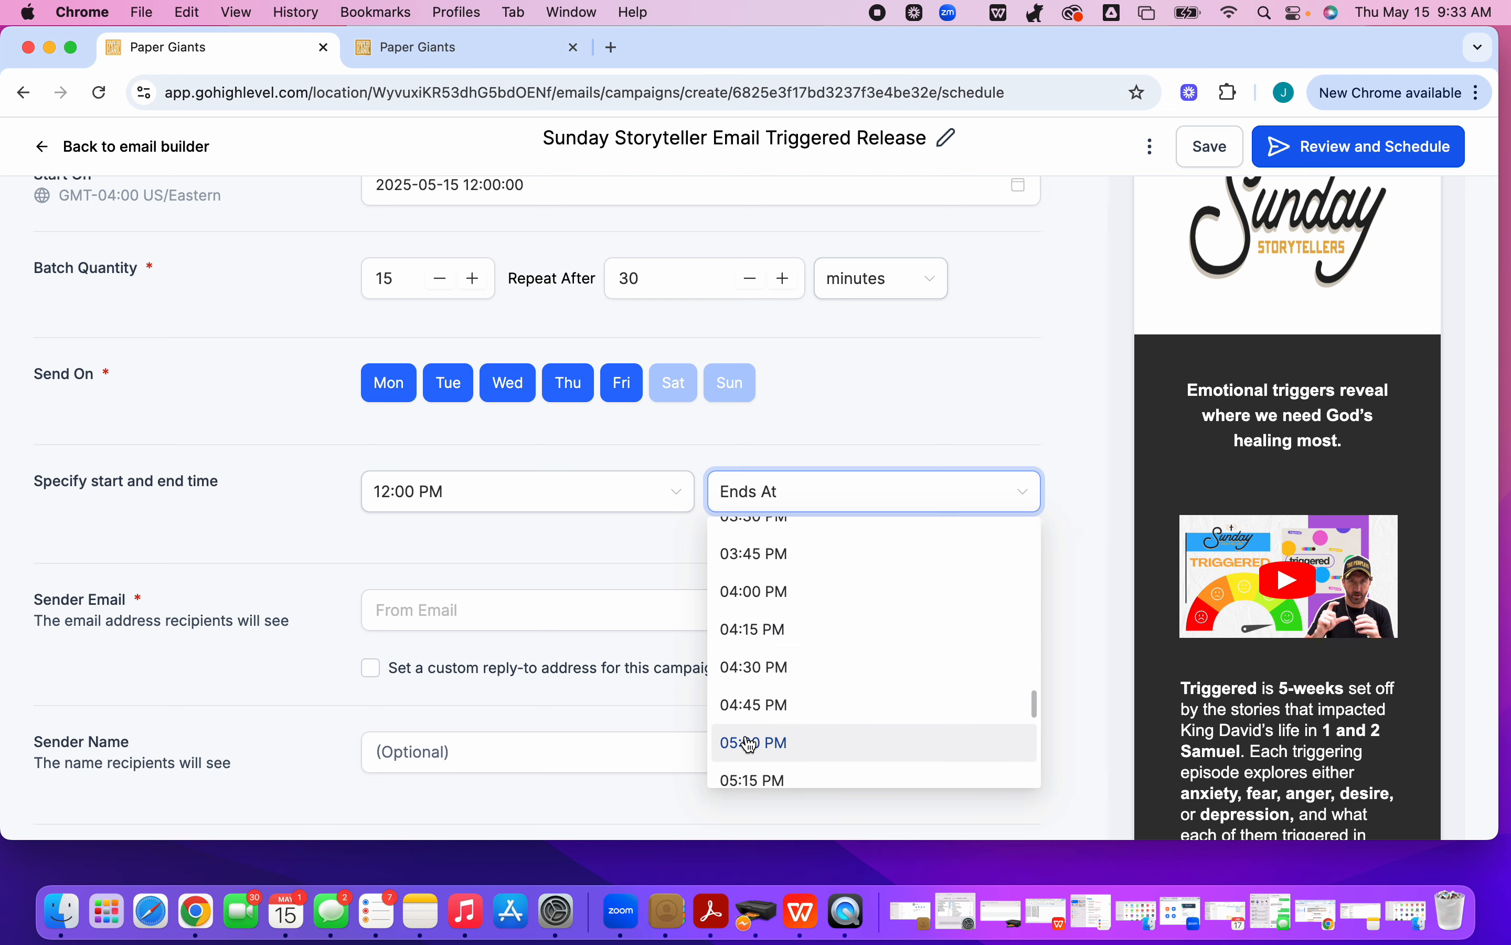
{"action": "left_click", "coordinate": [754, 741]}
- Choose the organization's suggested address as the sender email and enter Paper Giants as the sender name
{"action": "left_click", "coordinate": [412, 586]}
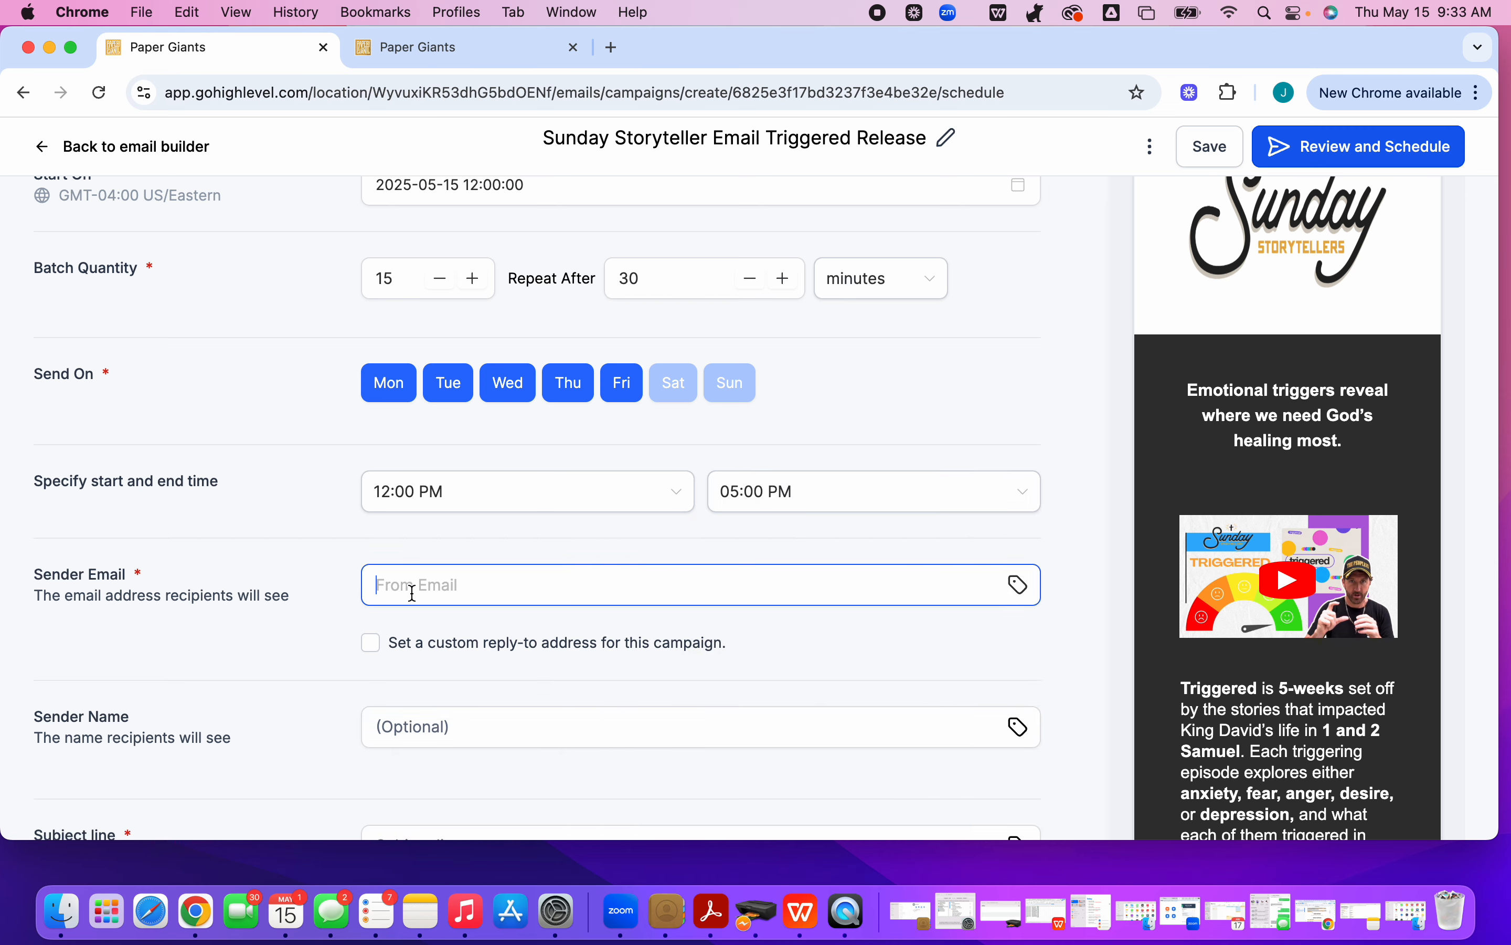
{"action": "type", "text": "micah"}
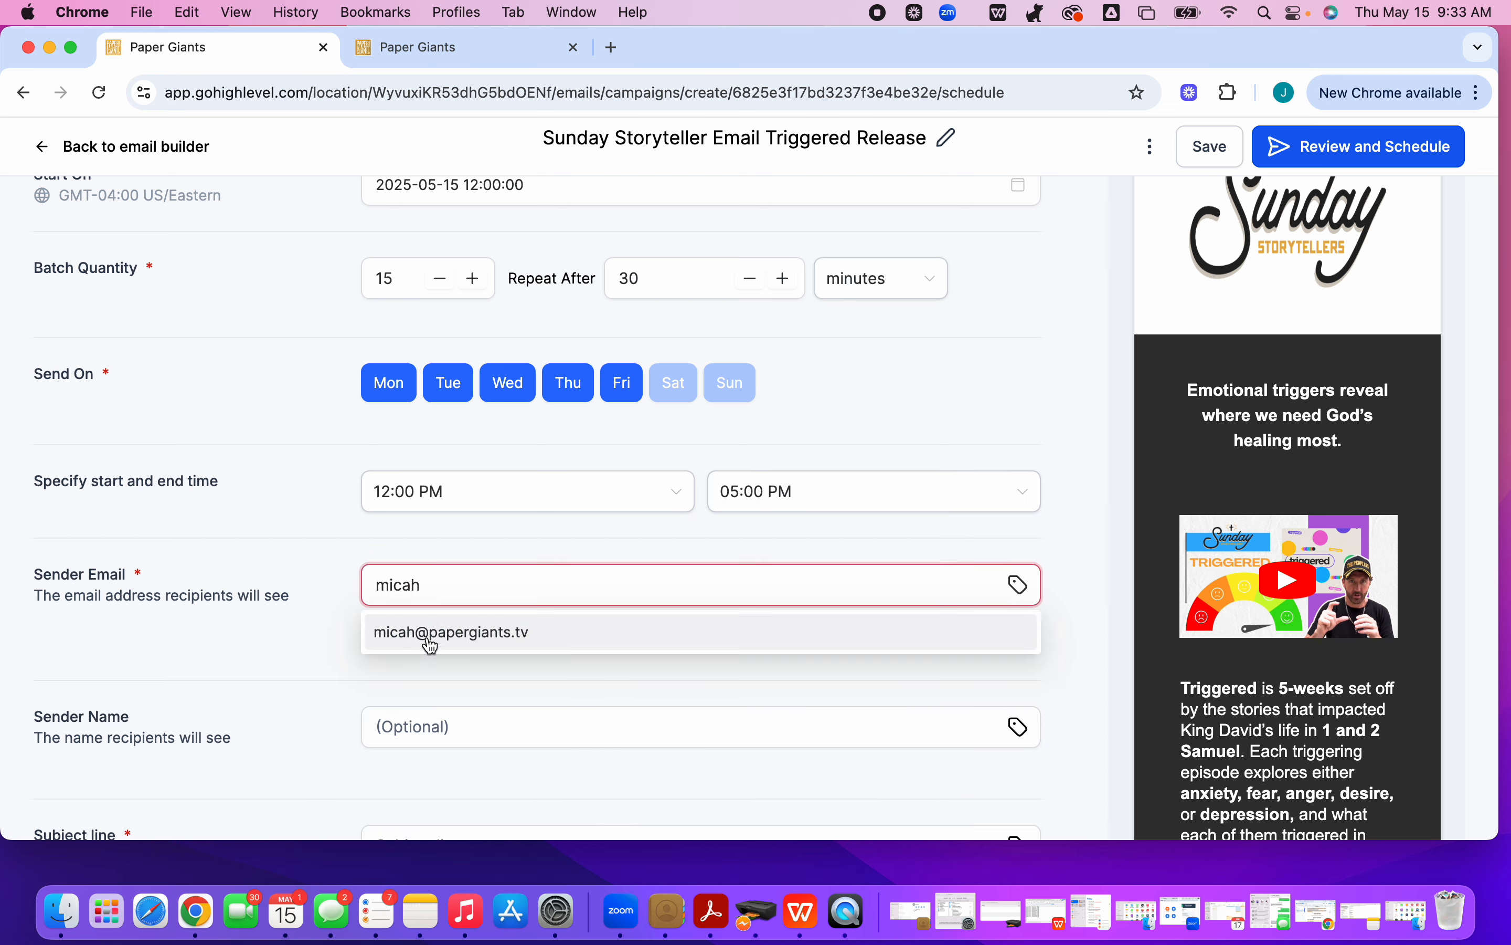
{"action": "left_click", "coordinate": [427, 636]}
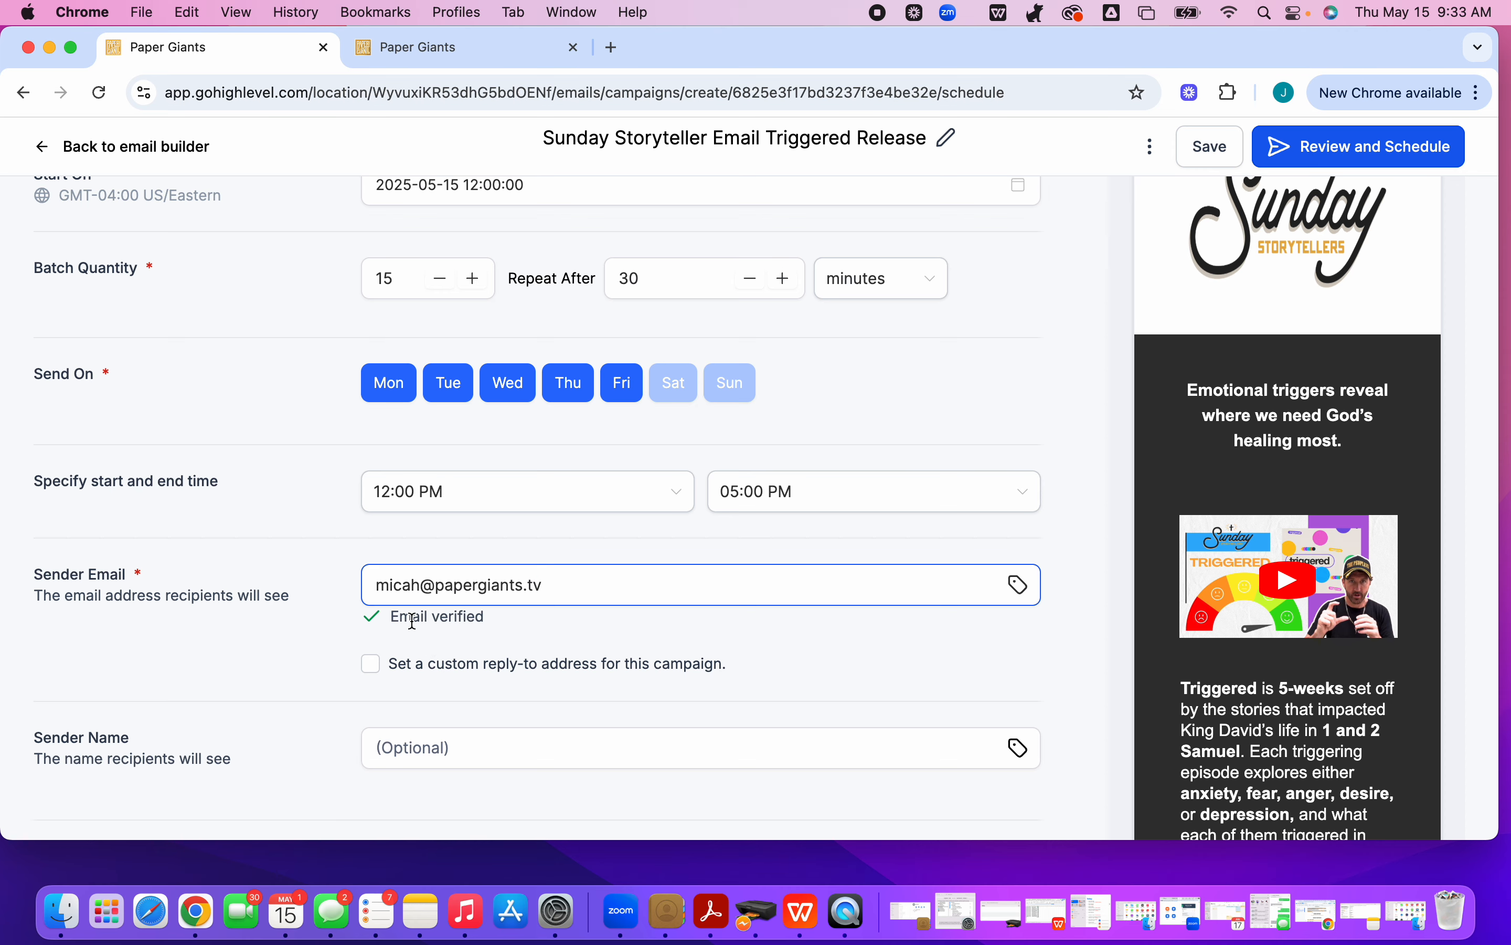
{"action": "scroll", "coordinate": [413, 620], "scroll_direction": "down", "scroll_amount": 3}
{"action": "left_click", "coordinate": [404, 565]}
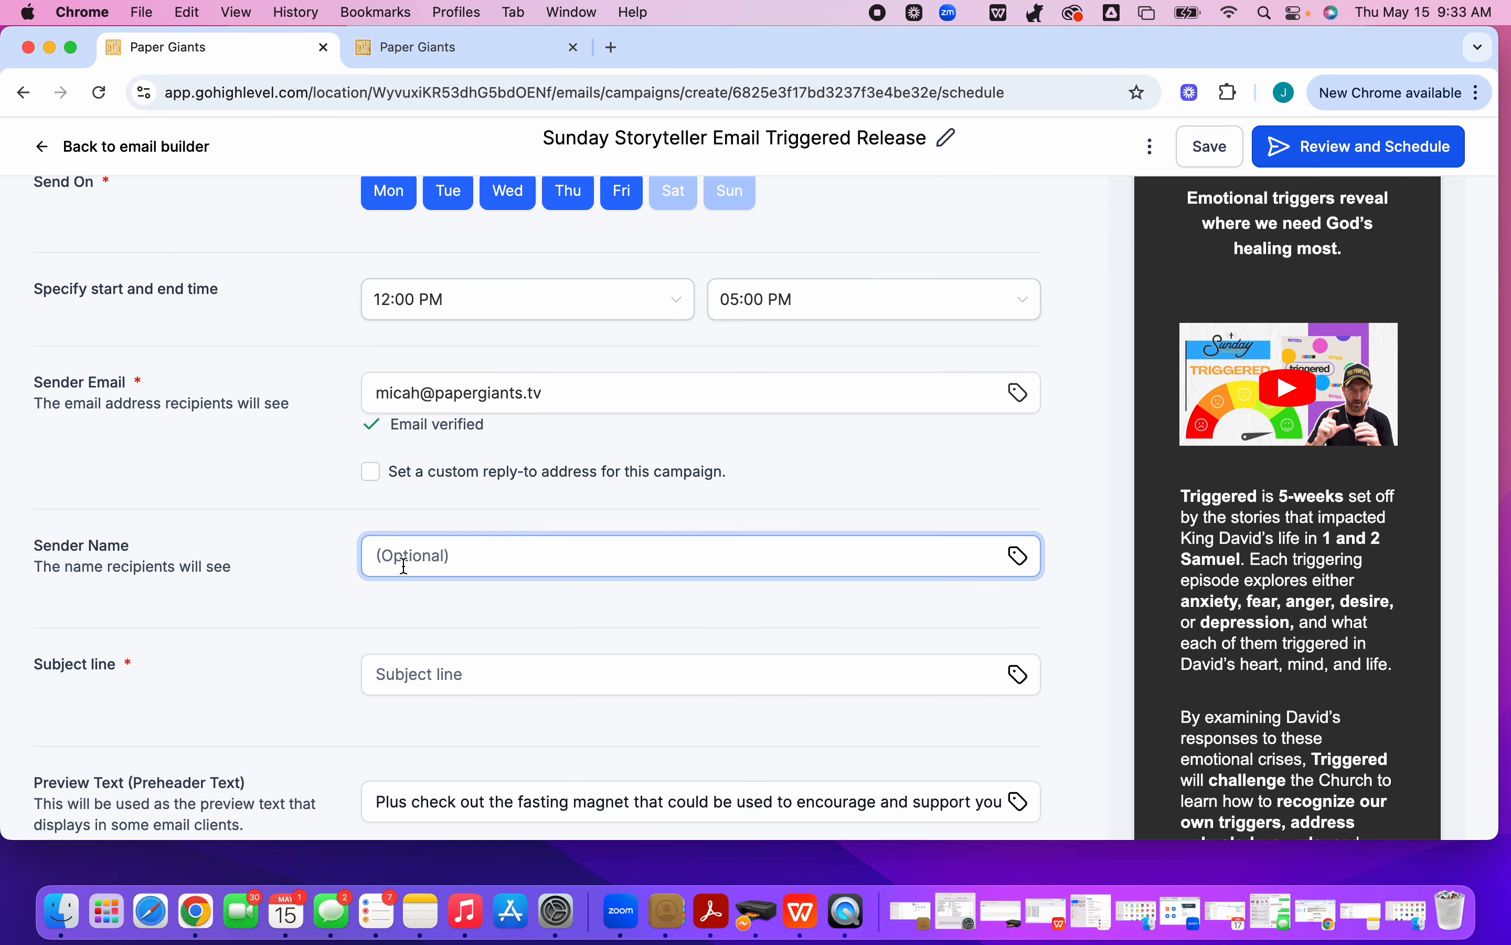
{"action": "type", "text": "Paper Giants"}
- Clear the existing preview text (preheader) of the campaign, leaving the subject line blank
{"action": "left_click", "coordinate": [459, 672]}
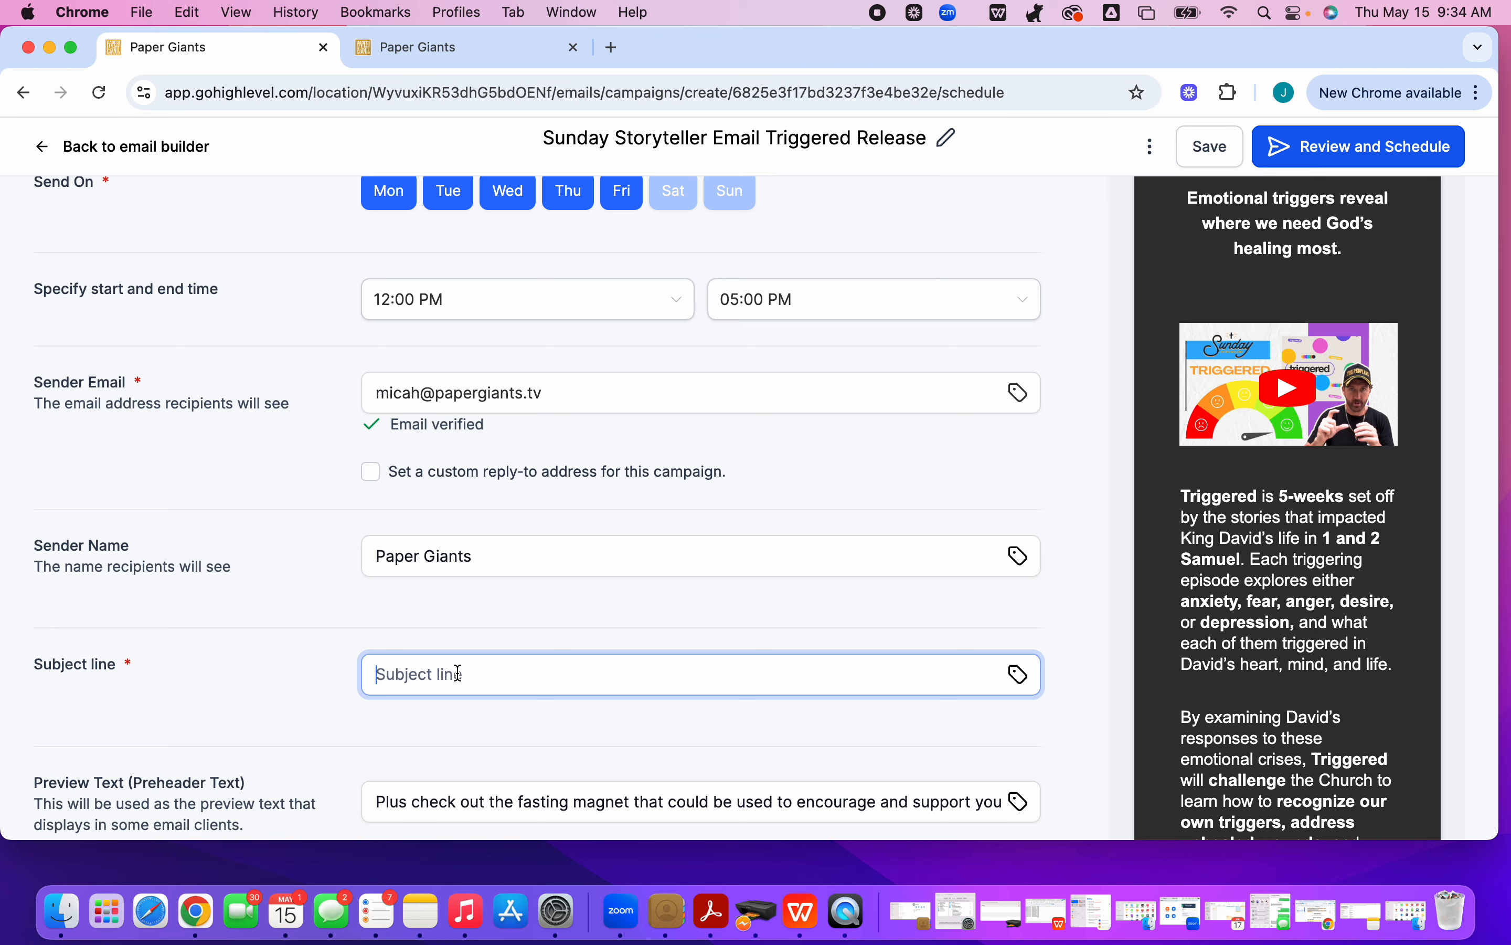
{"action": "scroll", "coordinate": [459, 673], "scroll_direction": "down", "scroll_amount": 3}
{"action": "triple_click", "coordinate": [433, 683]}
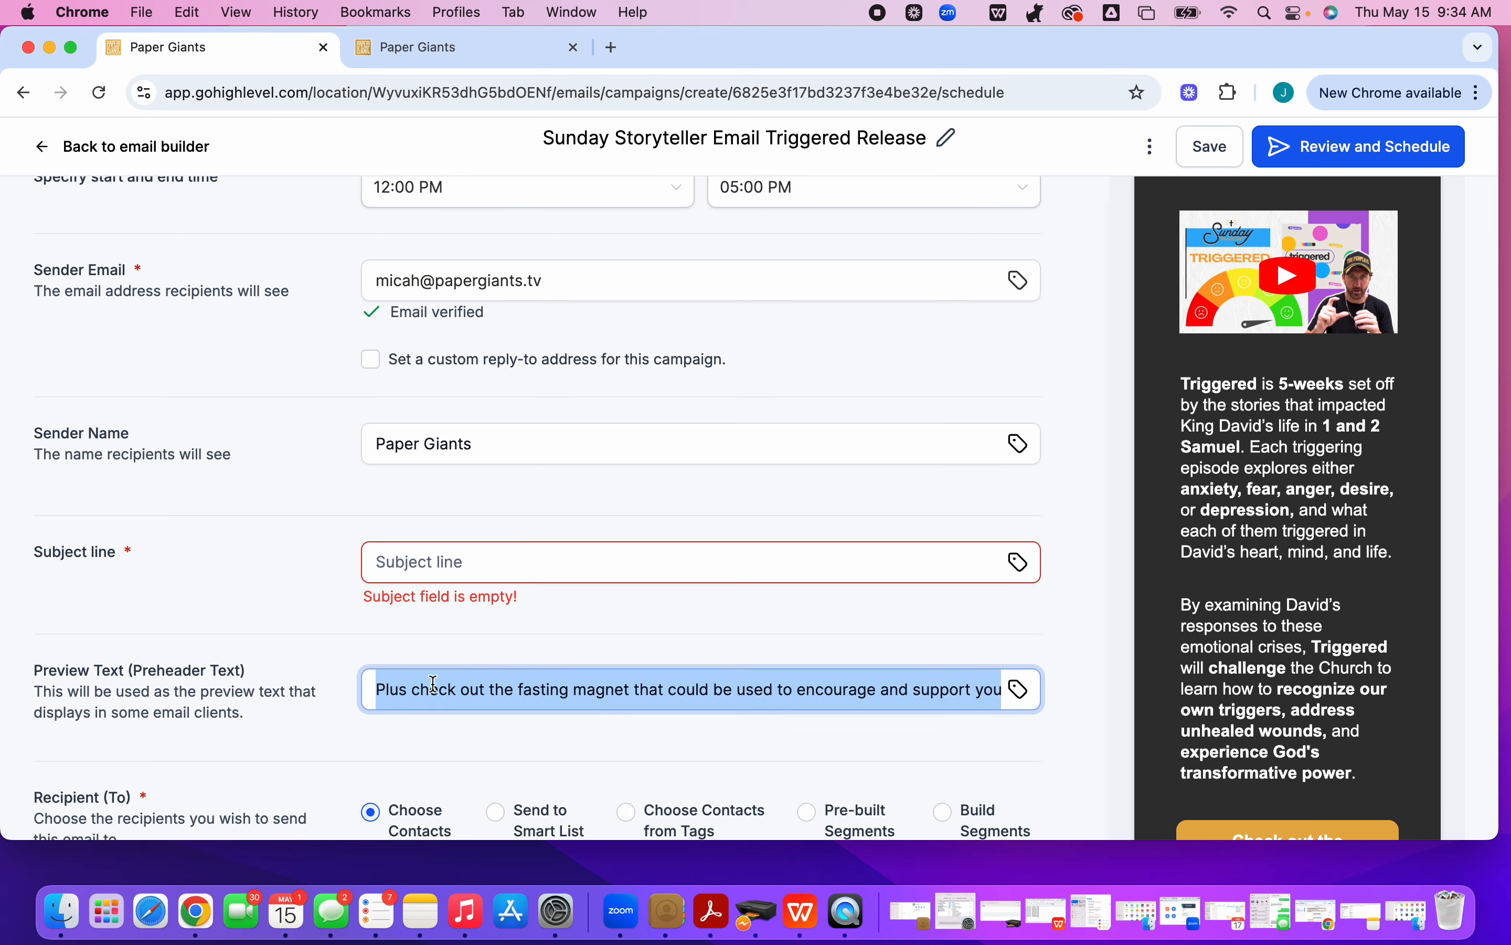
{"action": "key", "text": "BackSpace"}
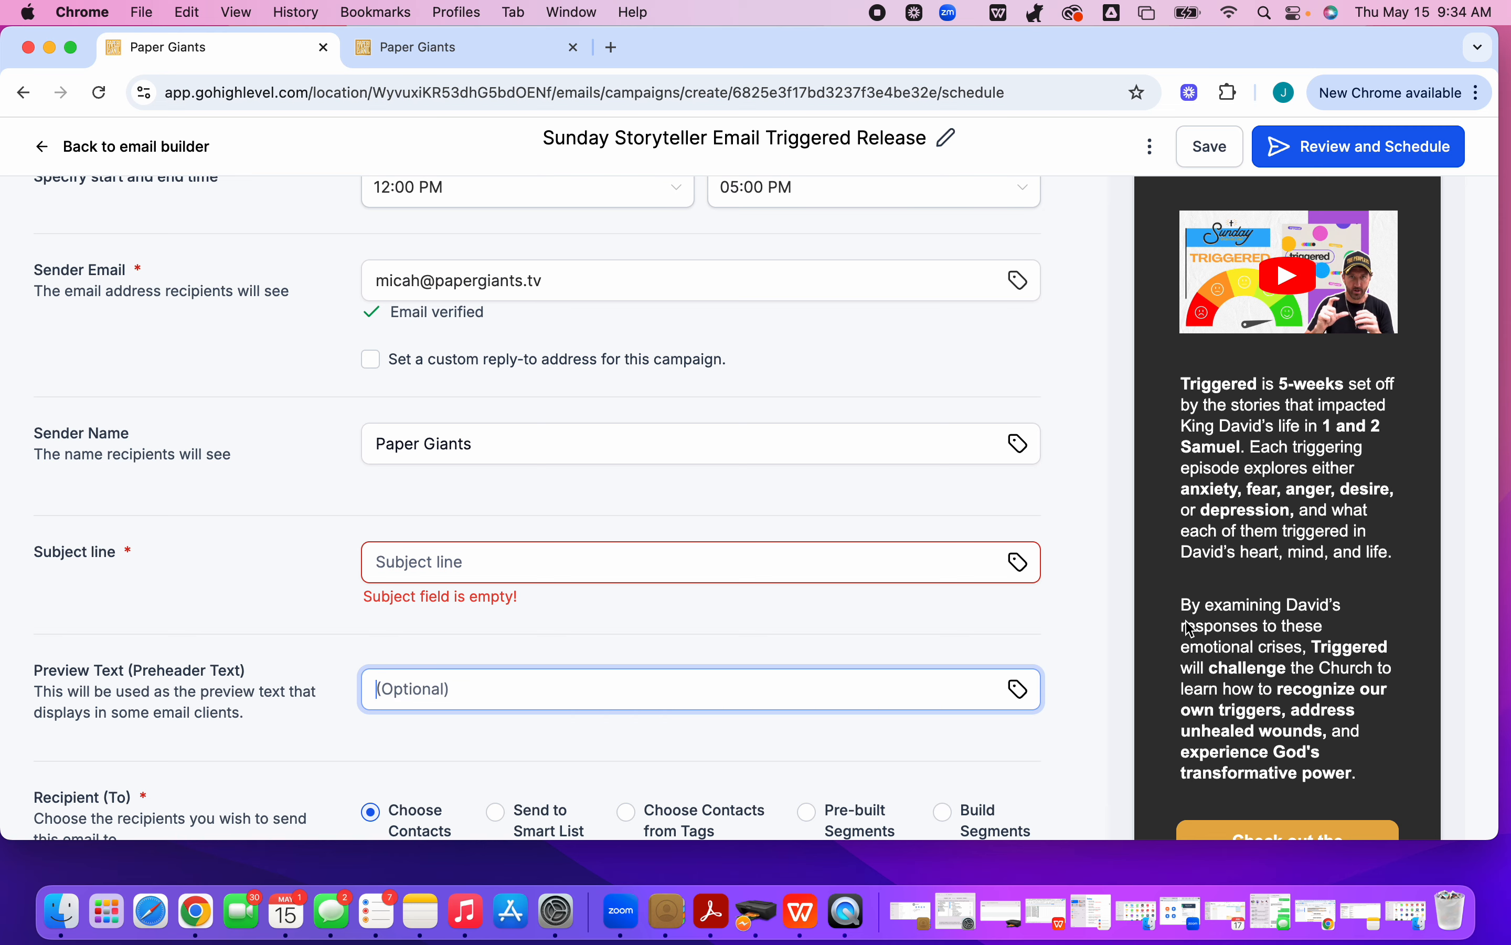
- Set the recipients to Send to Smart List and select the Sunday Storyteller Emails list
{"action": "scroll", "coordinate": [1208, 606], "scroll_direction": "up", "scroll_amount": 5}
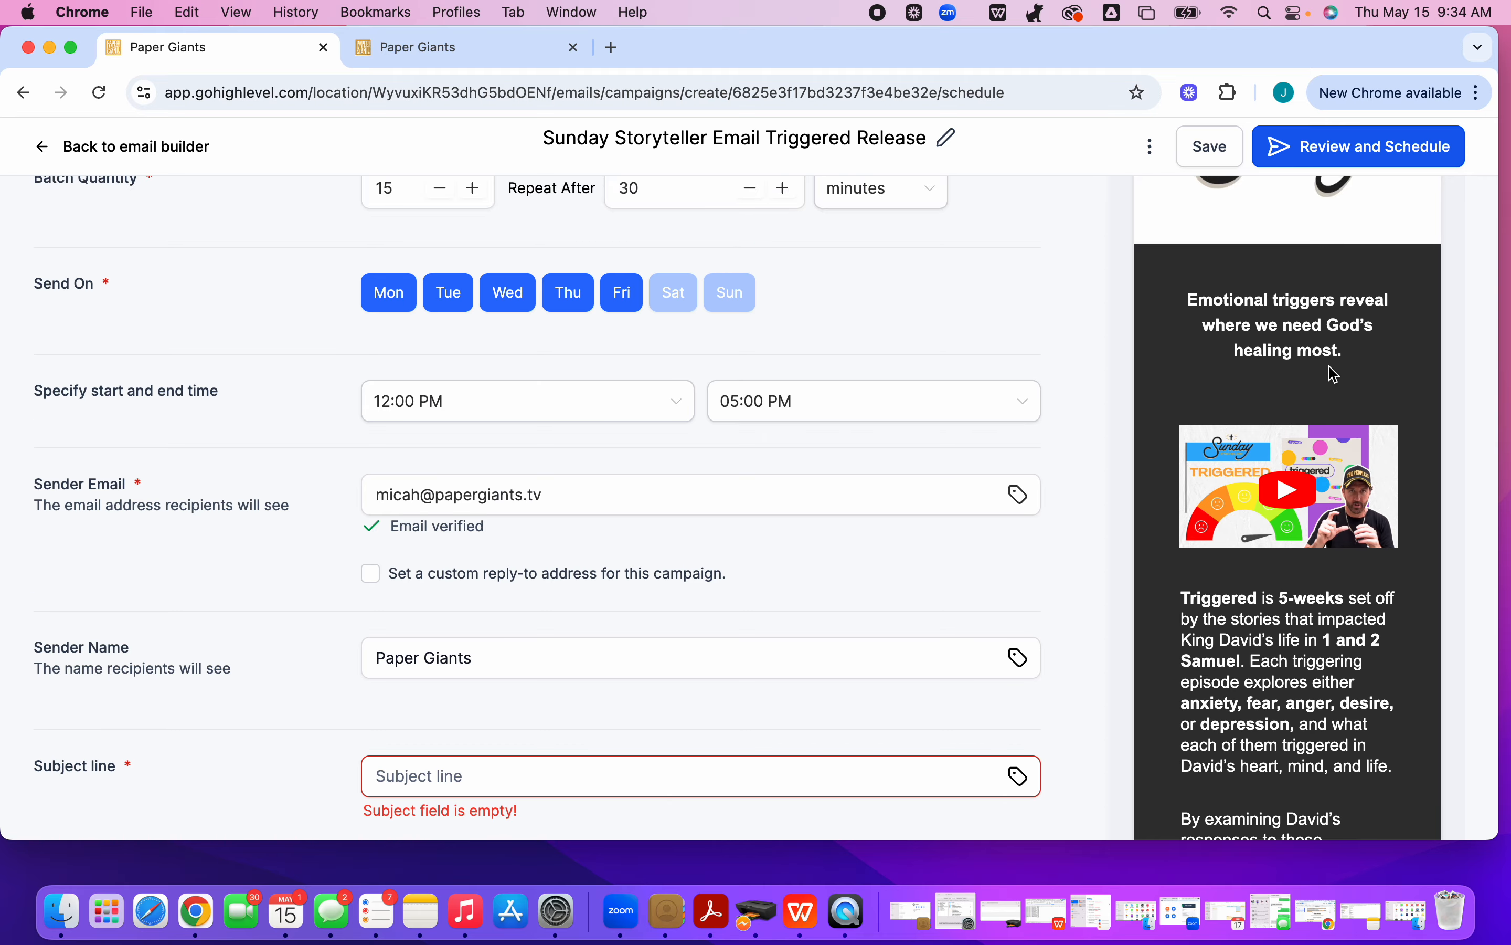
{"action": "scroll", "coordinate": [620, 750], "scroll_direction": "down", "scroll_amount": 10}
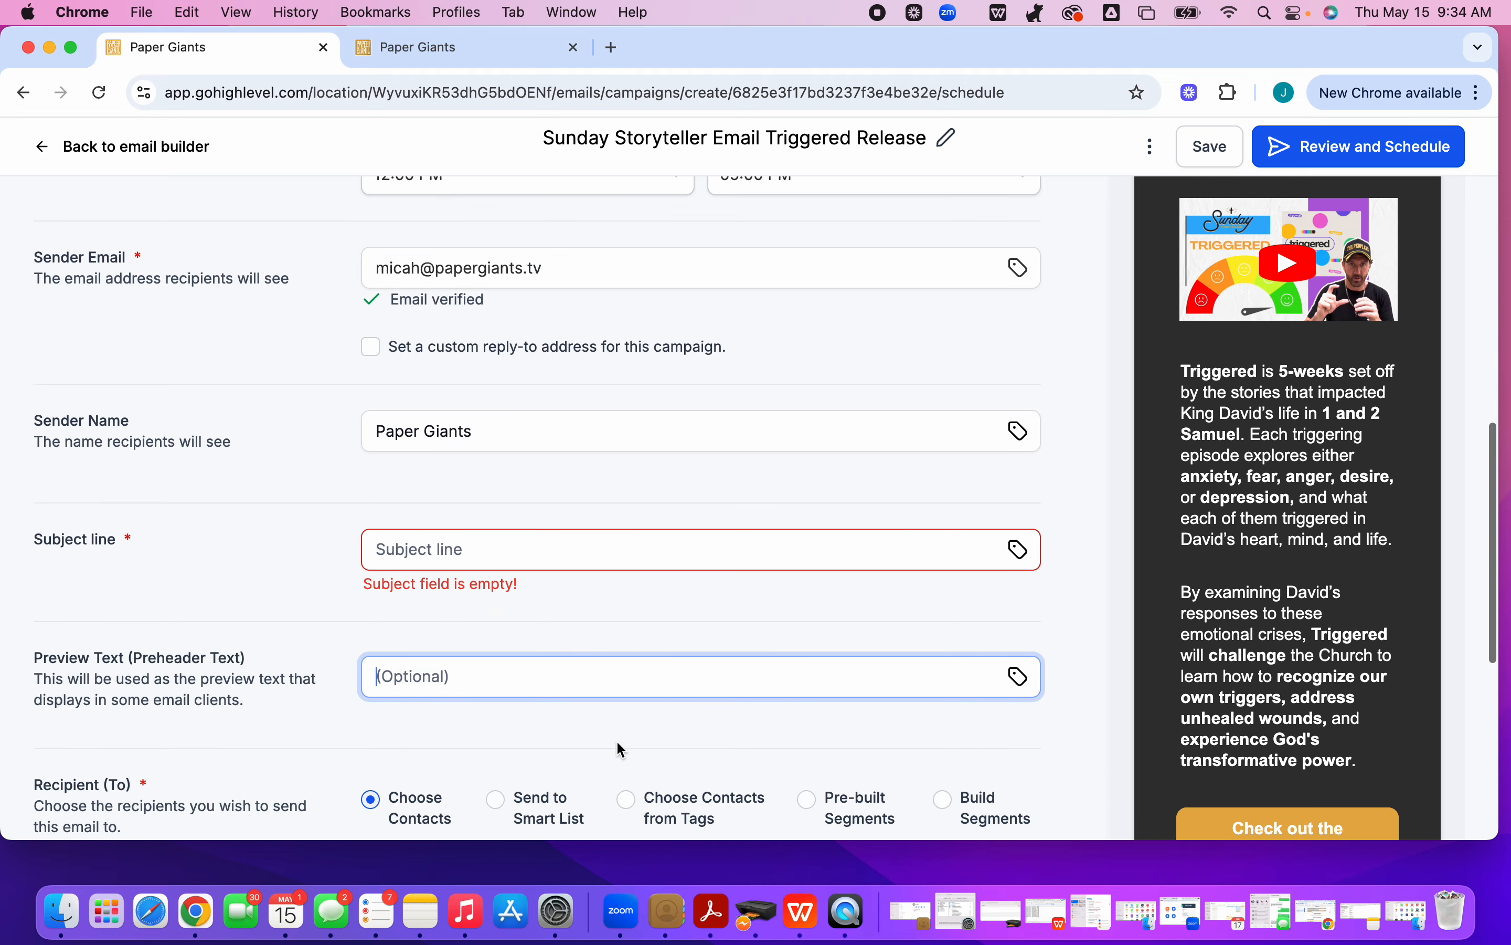
{"action": "scroll", "coordinate": [480, 665], "scroll_direction": "down", "scroll_amount": 3}
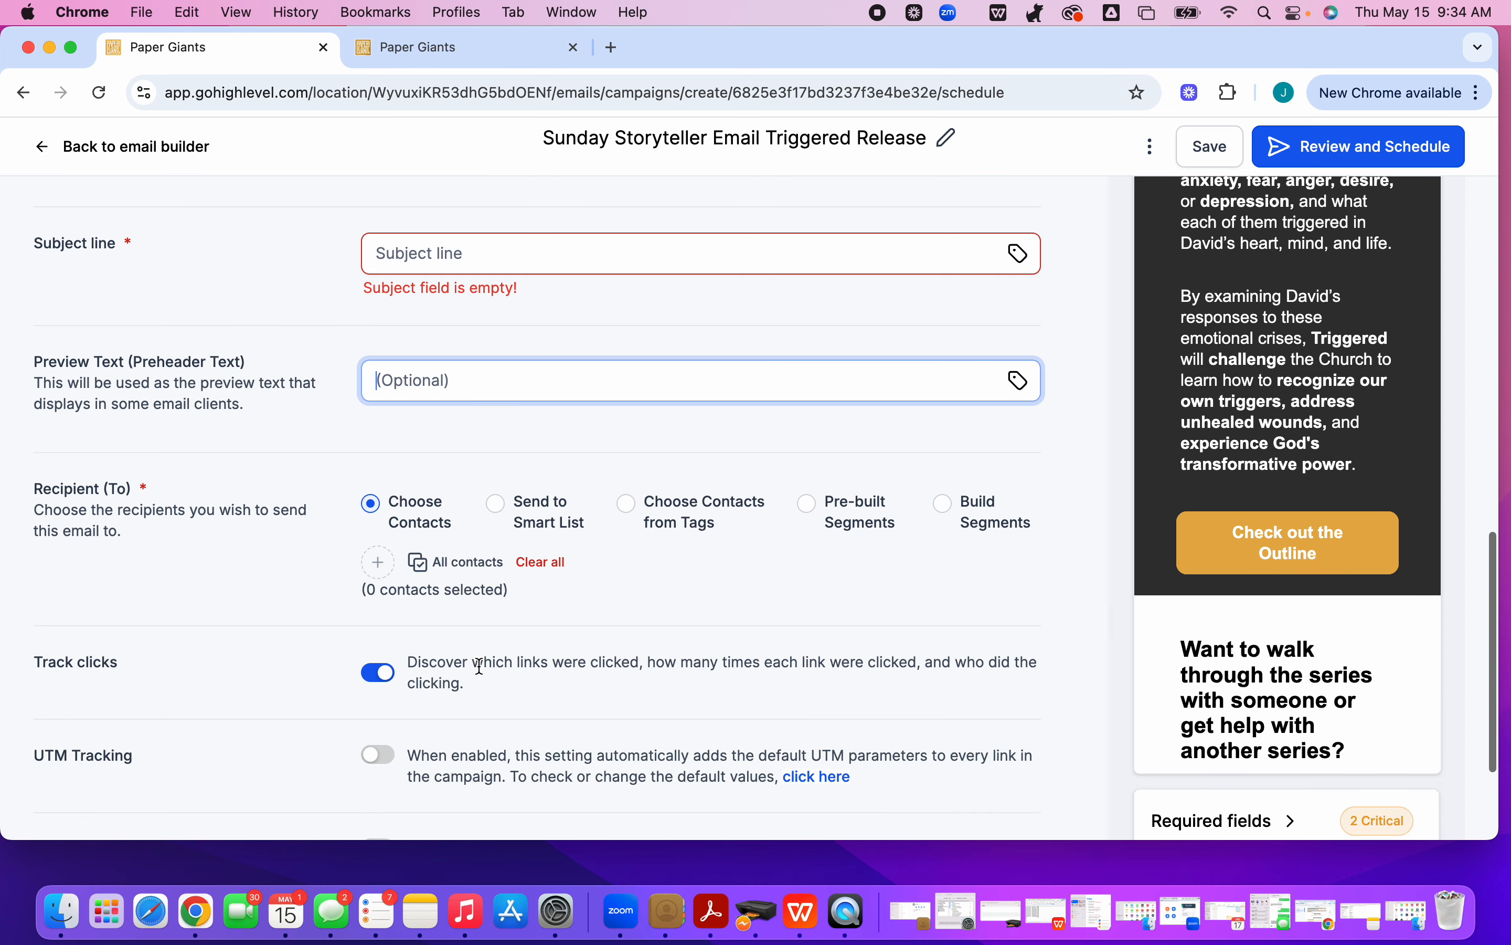
{"action": "left_click", "coordinate": [499, 512]}
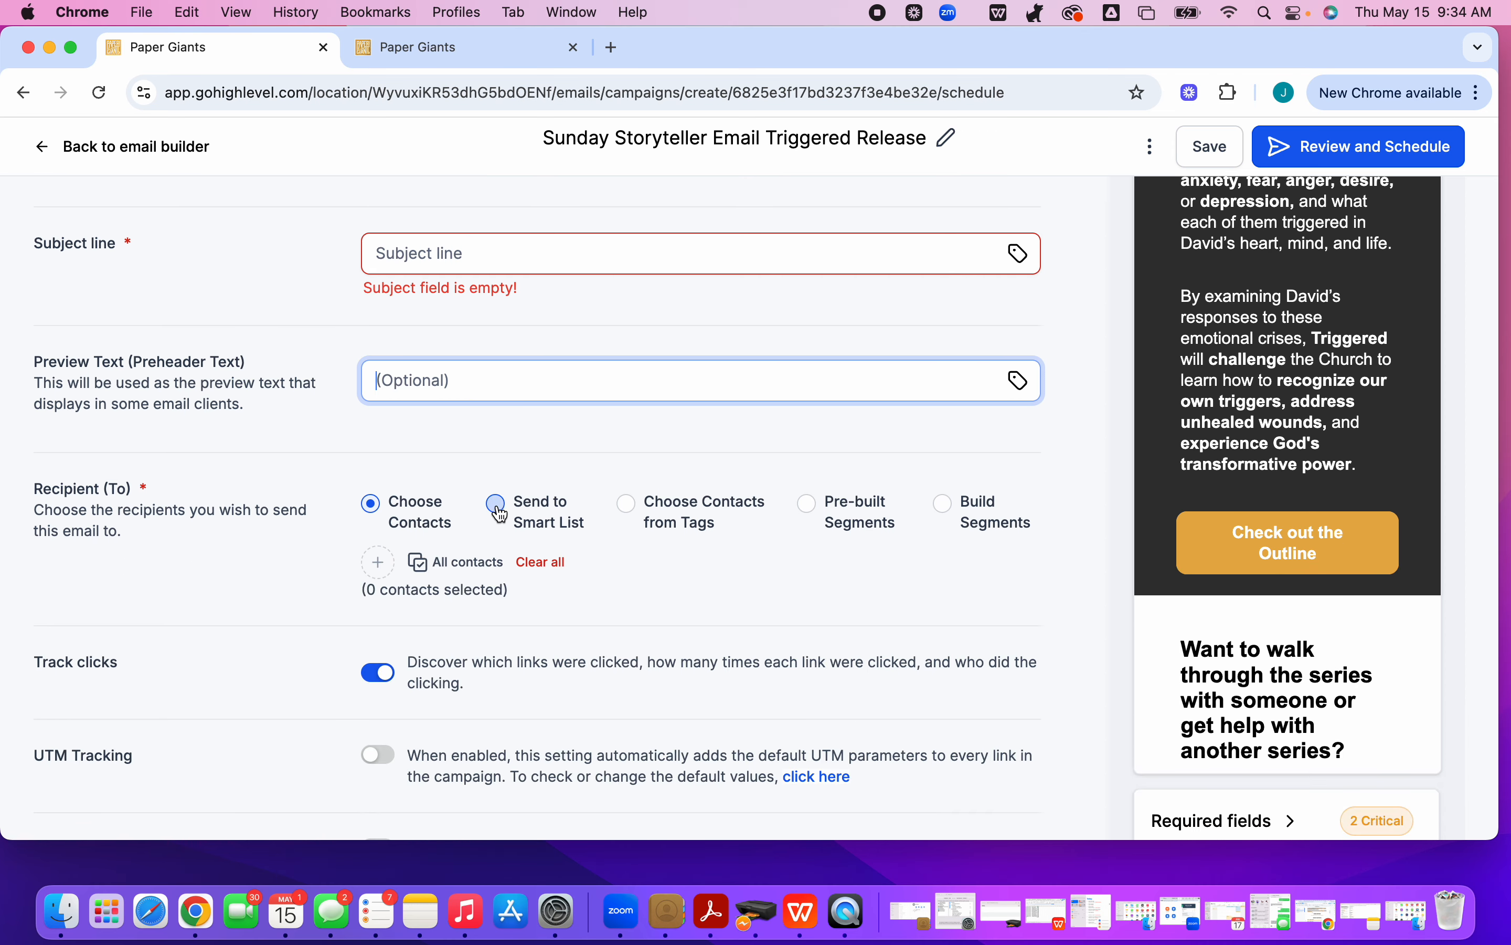
{"action": "left_click", "coordinate": [499, 513]}
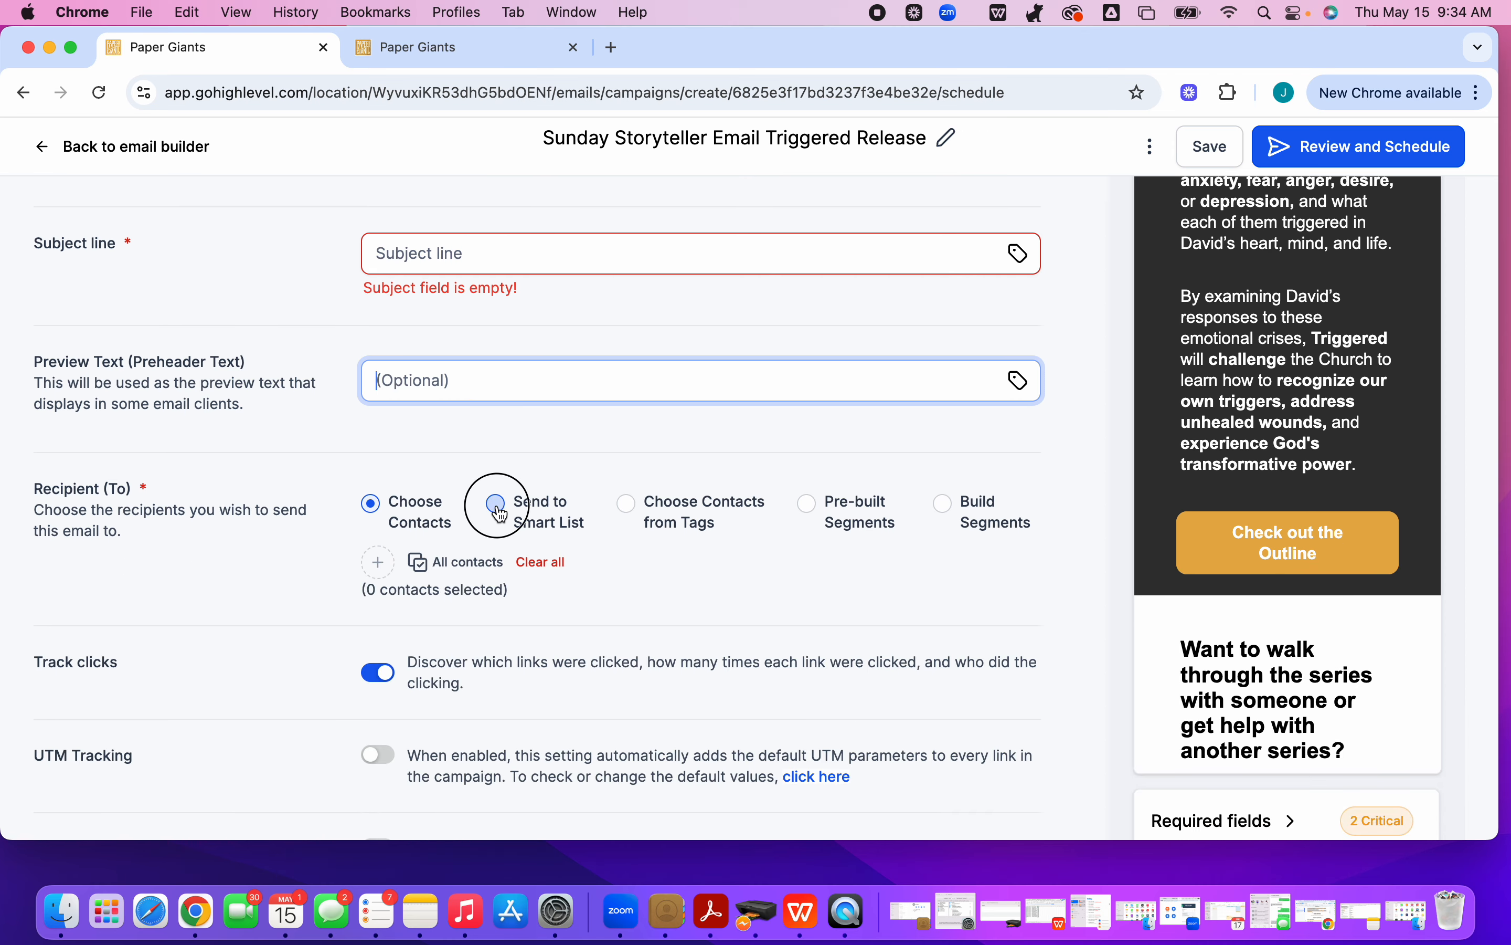
{"action": "left_click", "coordinate": [379, 563]}
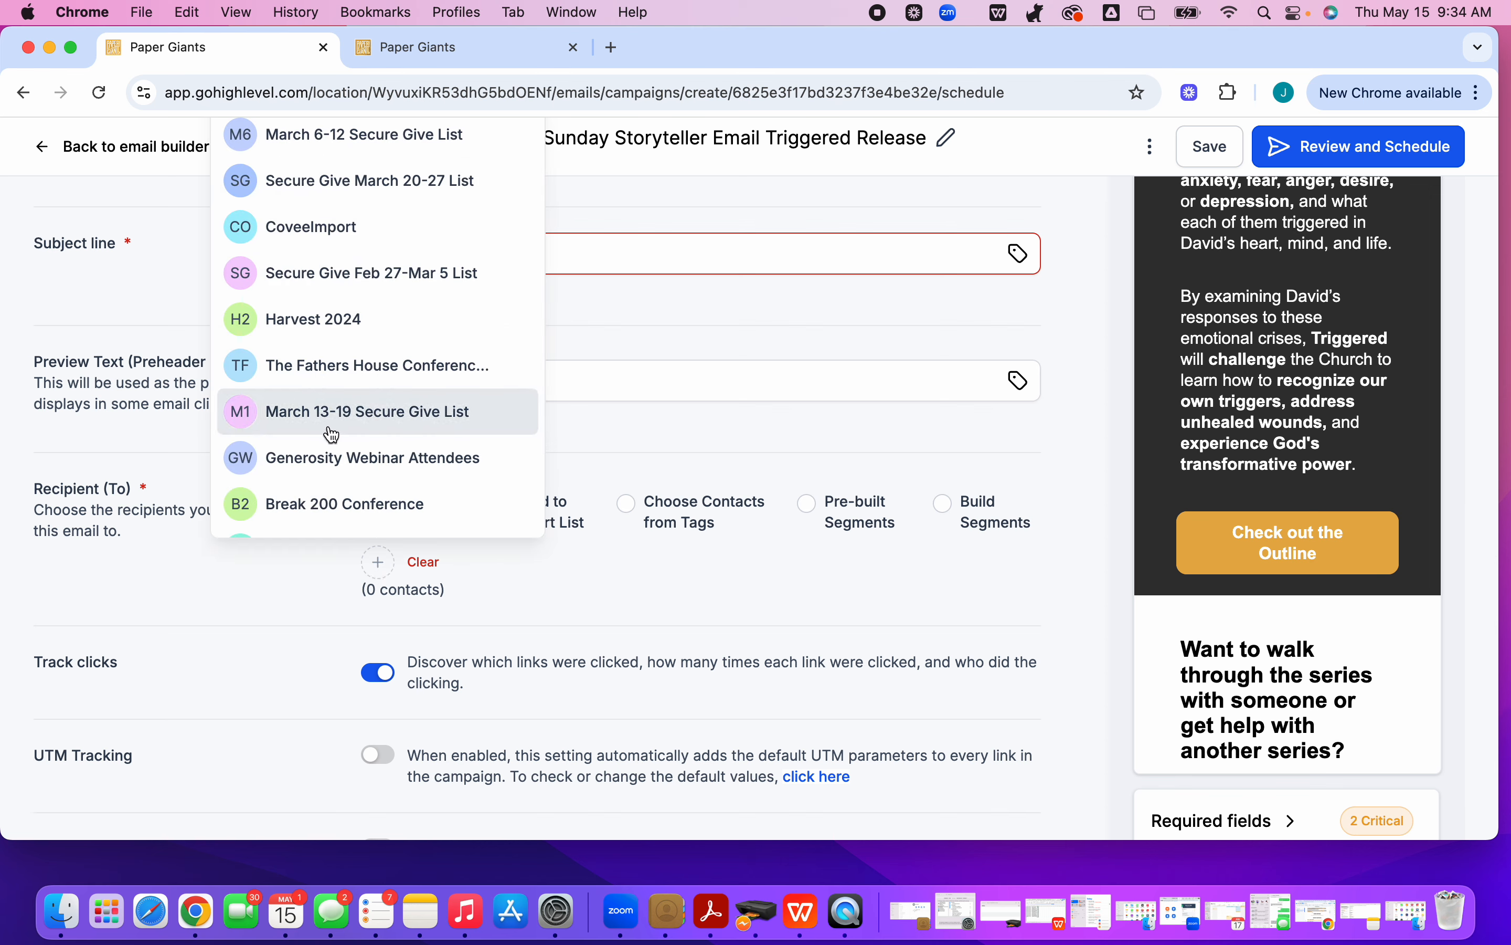
{"action": "scroll", "coordinate": [329, 433], "scroll_direction": "down", "scroll_amount": 10}
{"action": "scroll", "coordinate": [331, 434], "scroll_direction": "down", "scroll_amount": 5}
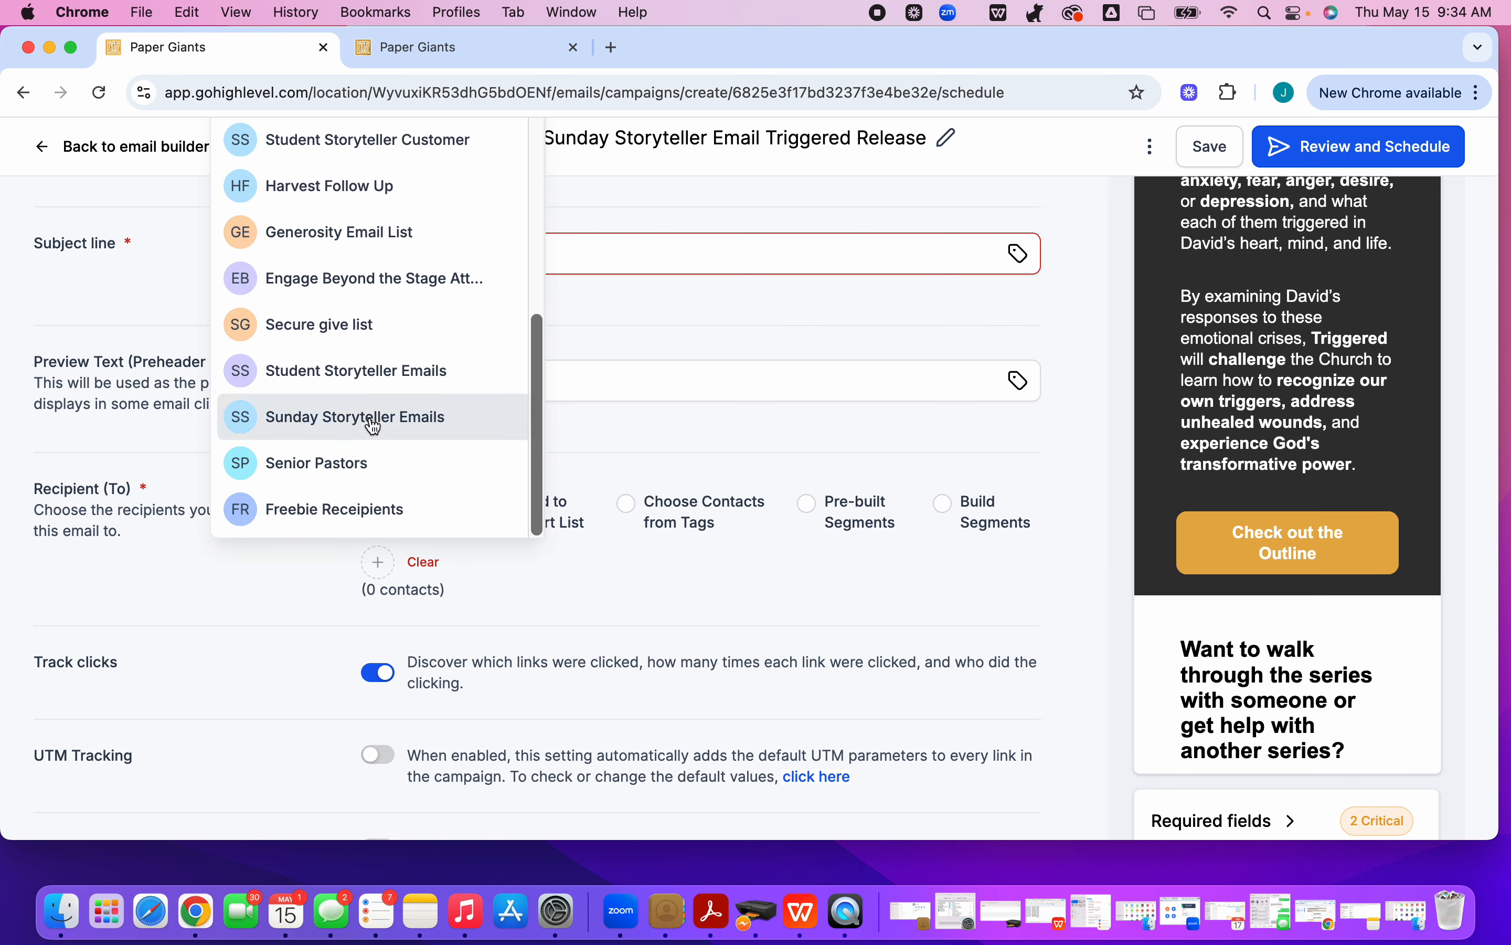
{"action": "left_click", "coordinate": [374, 418]}
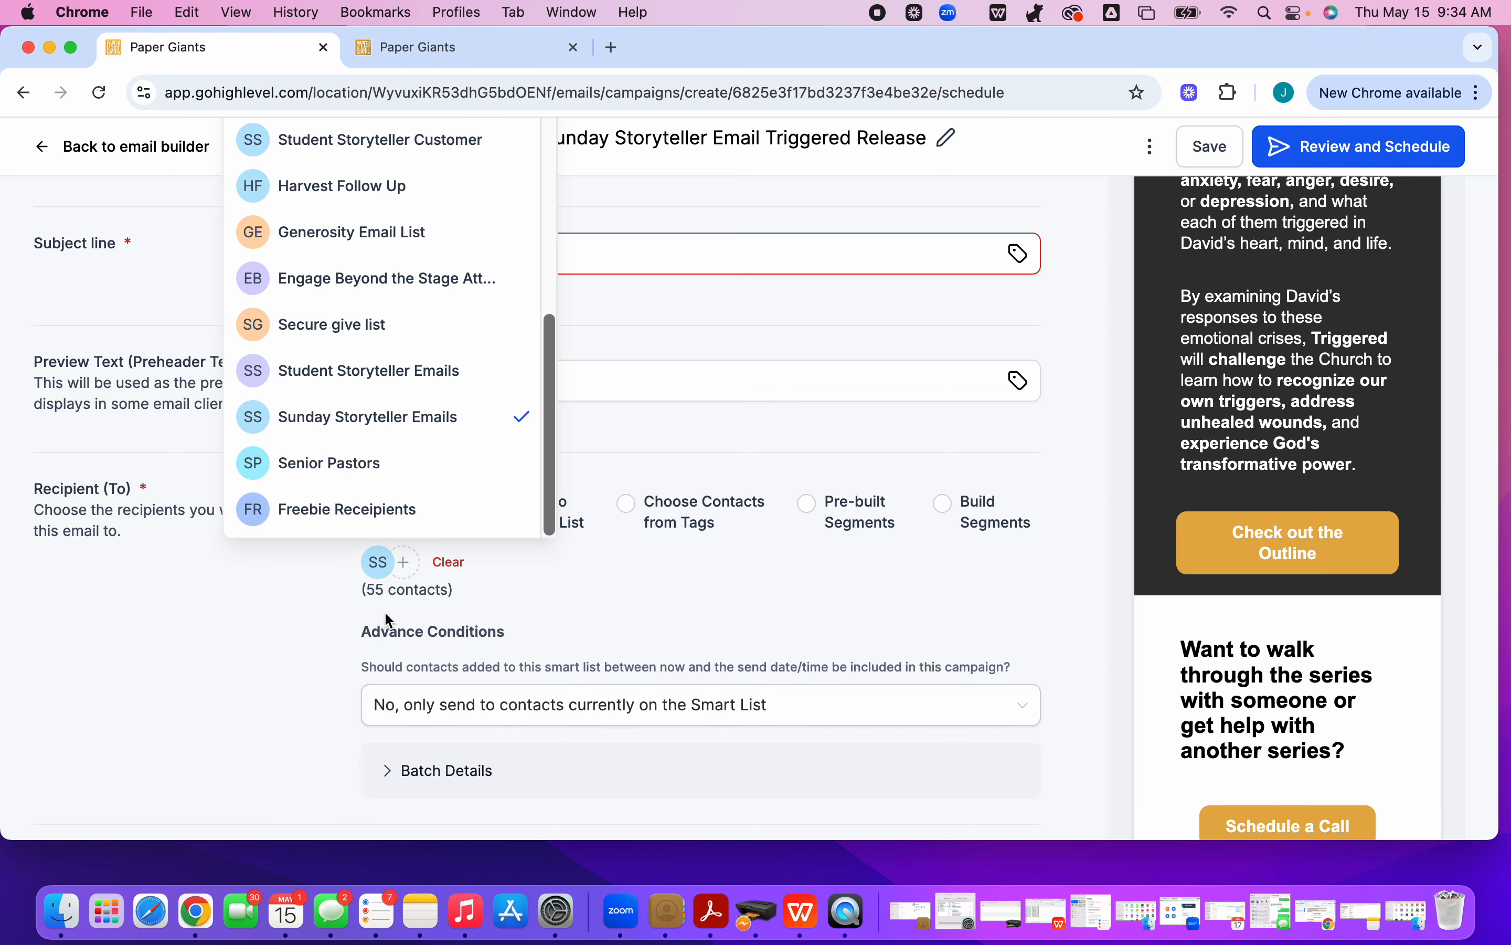
- Try including contacts added to the Smart List before sending, and restore sending only to contacts currently on it
{"action": "left_click", "coordinate": [642, 692]}
{"action": "scroll", "coordinate": [641, 694], "scroll_direction": "down", "scroll_amount": 3}
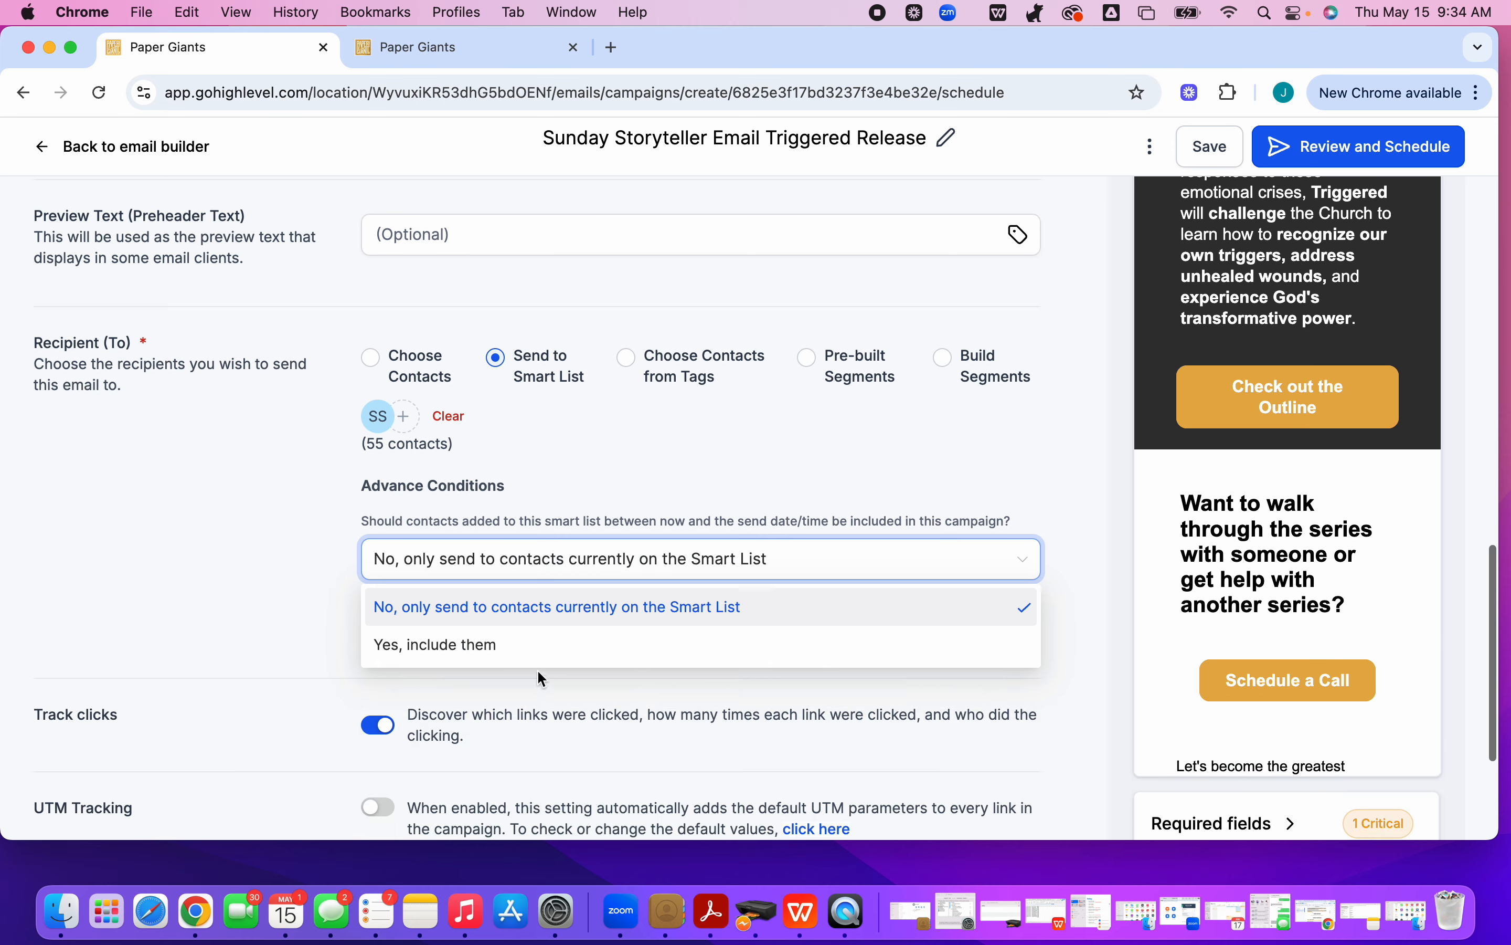
{"action": "left_click", "coordinate": [489, 647]}
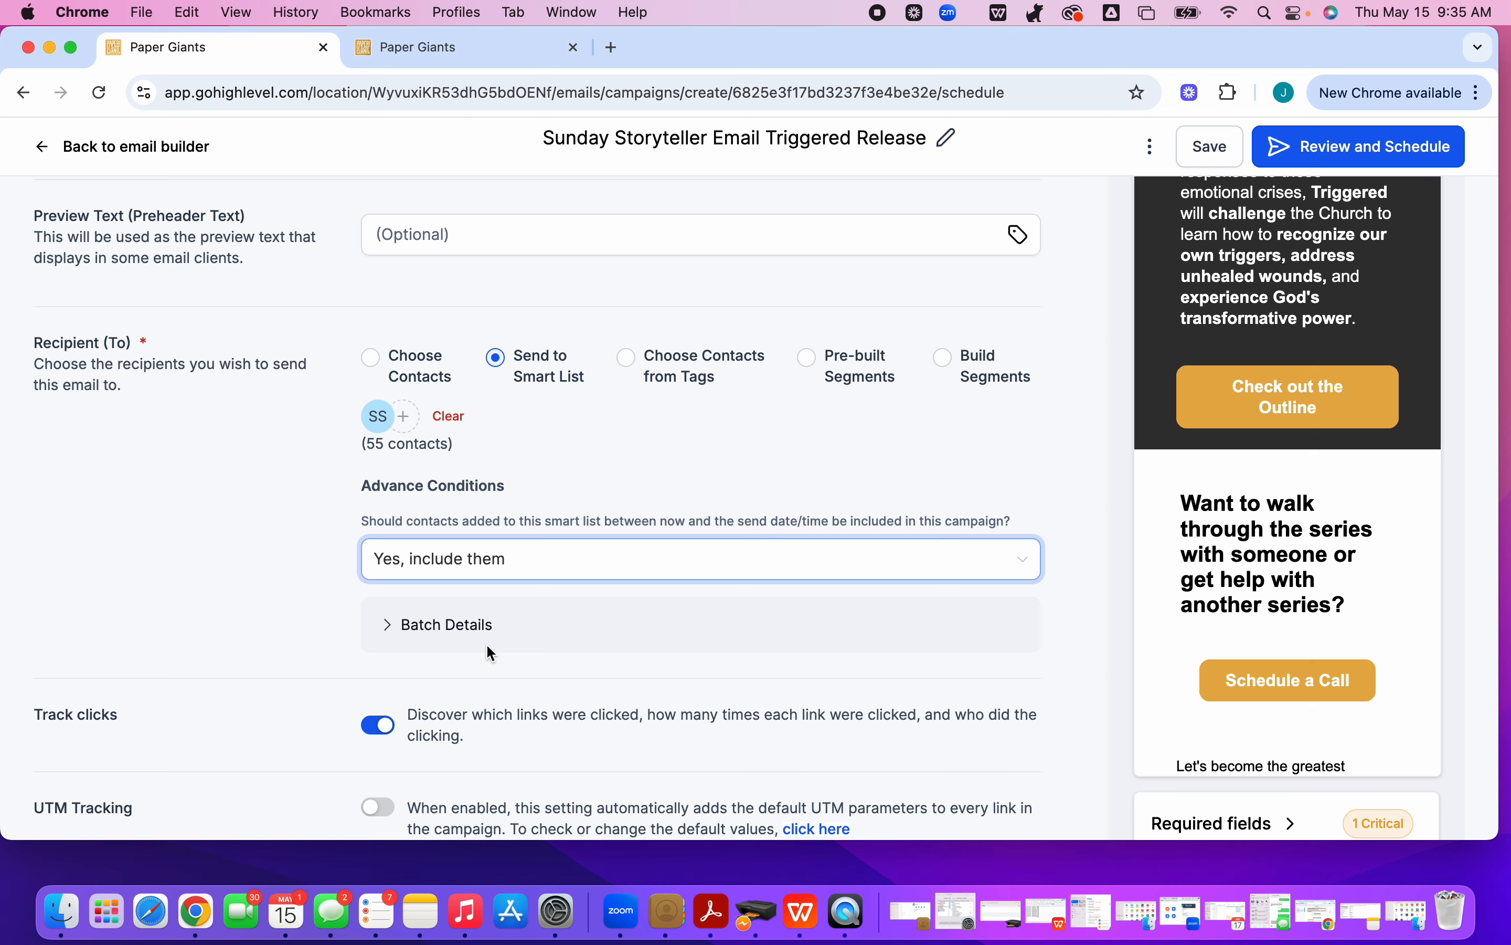
{"action": "left_click", "coordinate": [479, 564]}
{"action": "left_click", "coordinate": [465, 607]}
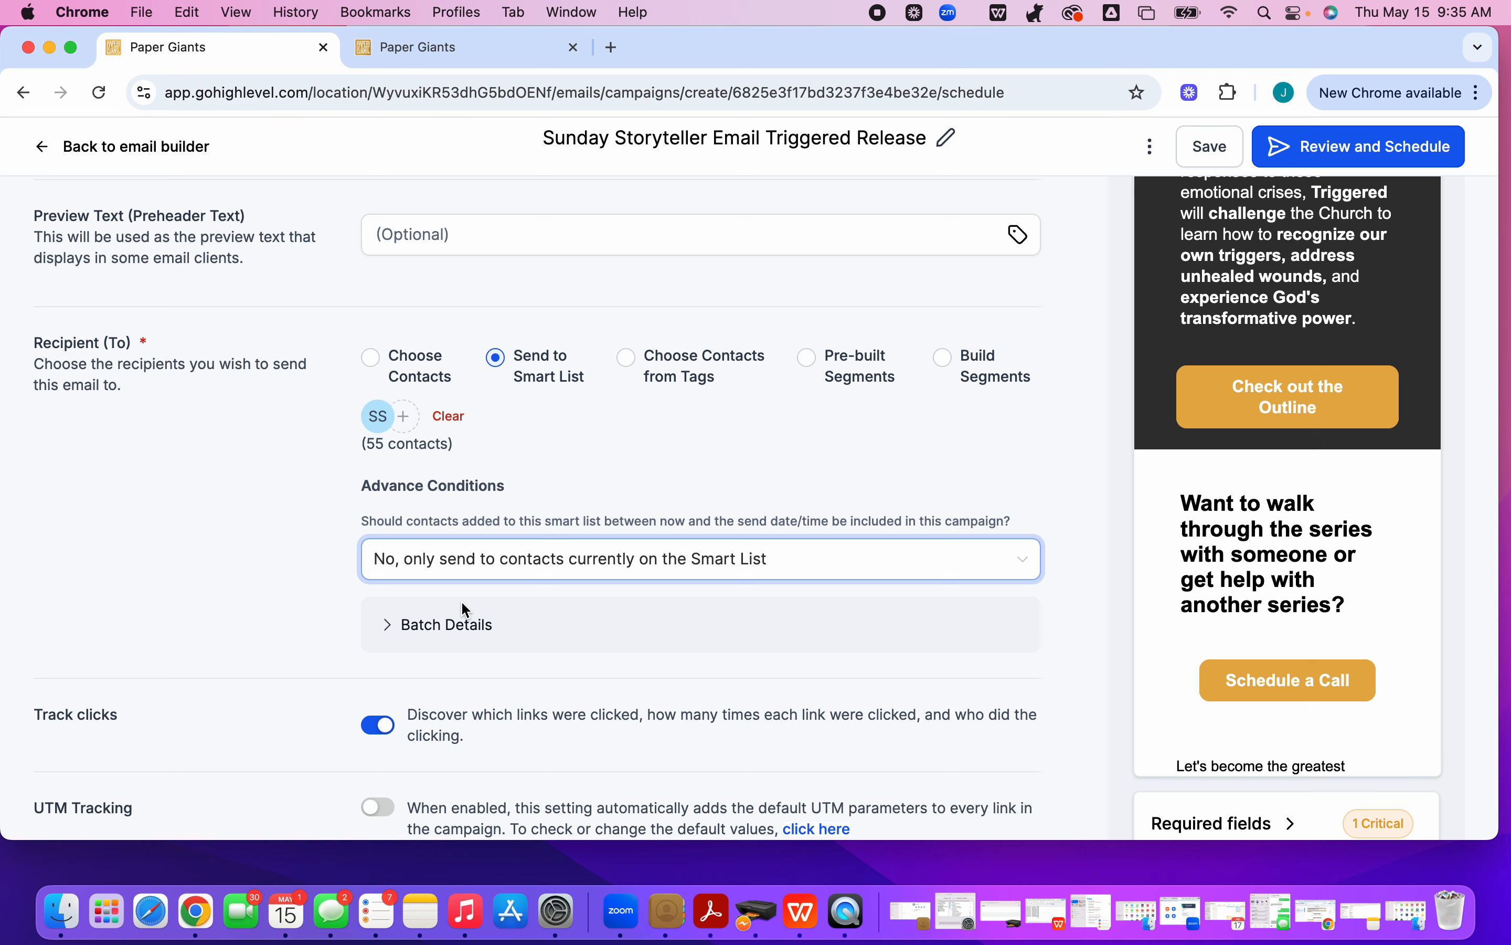
- Expand the batch details and examine each batch's send time plus the click tracking, UTM, tag and resend options
{"action": "left_click", "coordinate": [412, 628]}
{"action": "scroll", "coordinate": [415, 641], "scroll_direction": "down", "scroll_amount": 2}
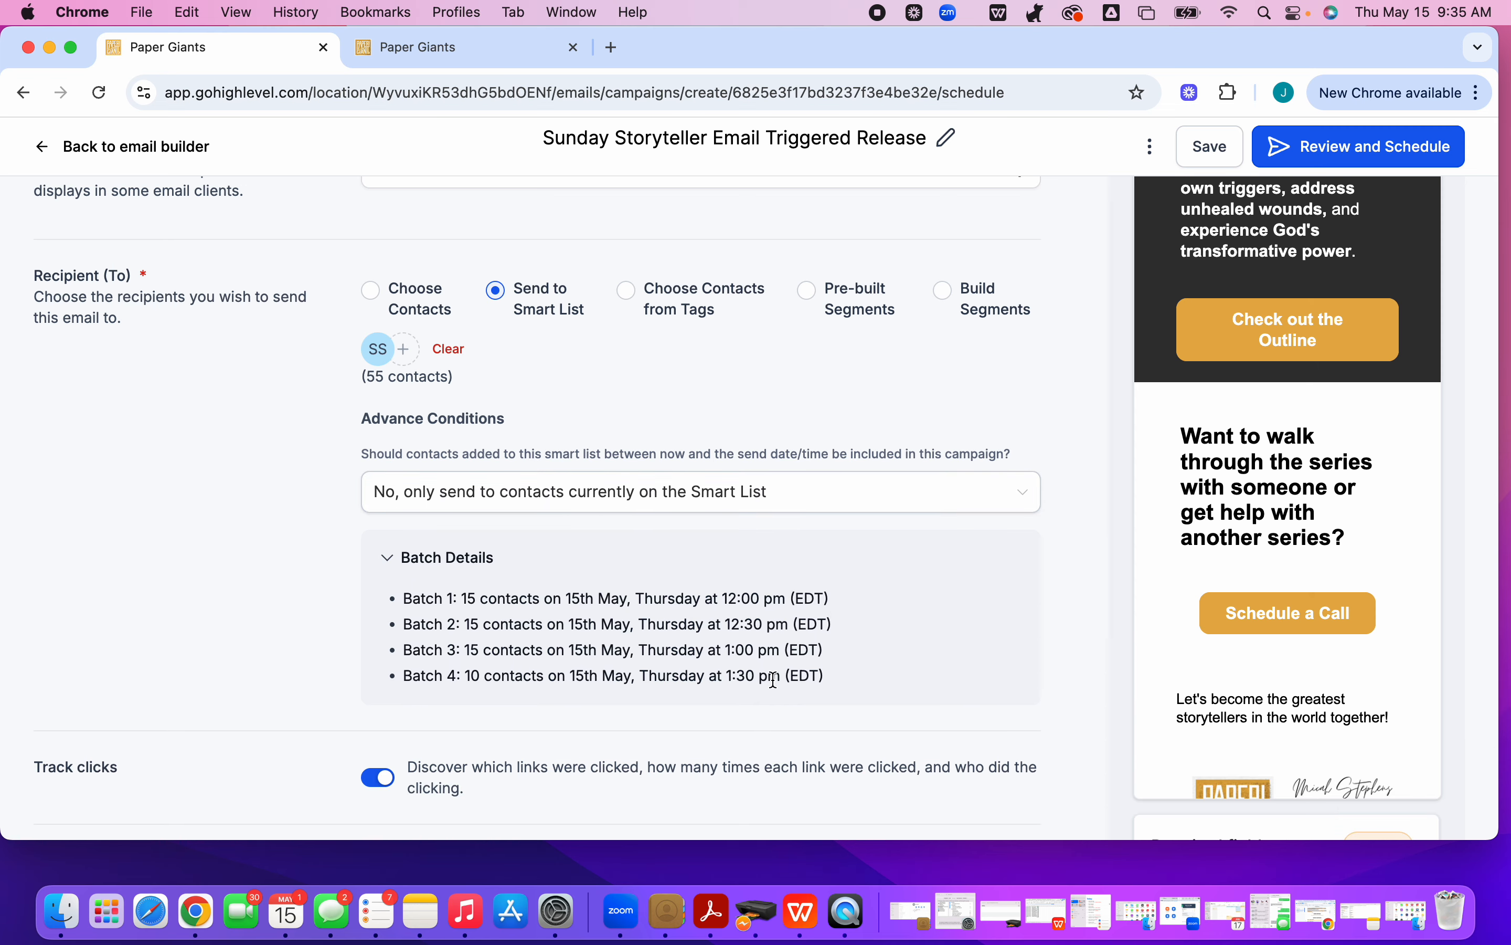
{"action": "scroll", "coordinate": [774, 679], "scroll_direction": "down", "scroll_amount": 7}
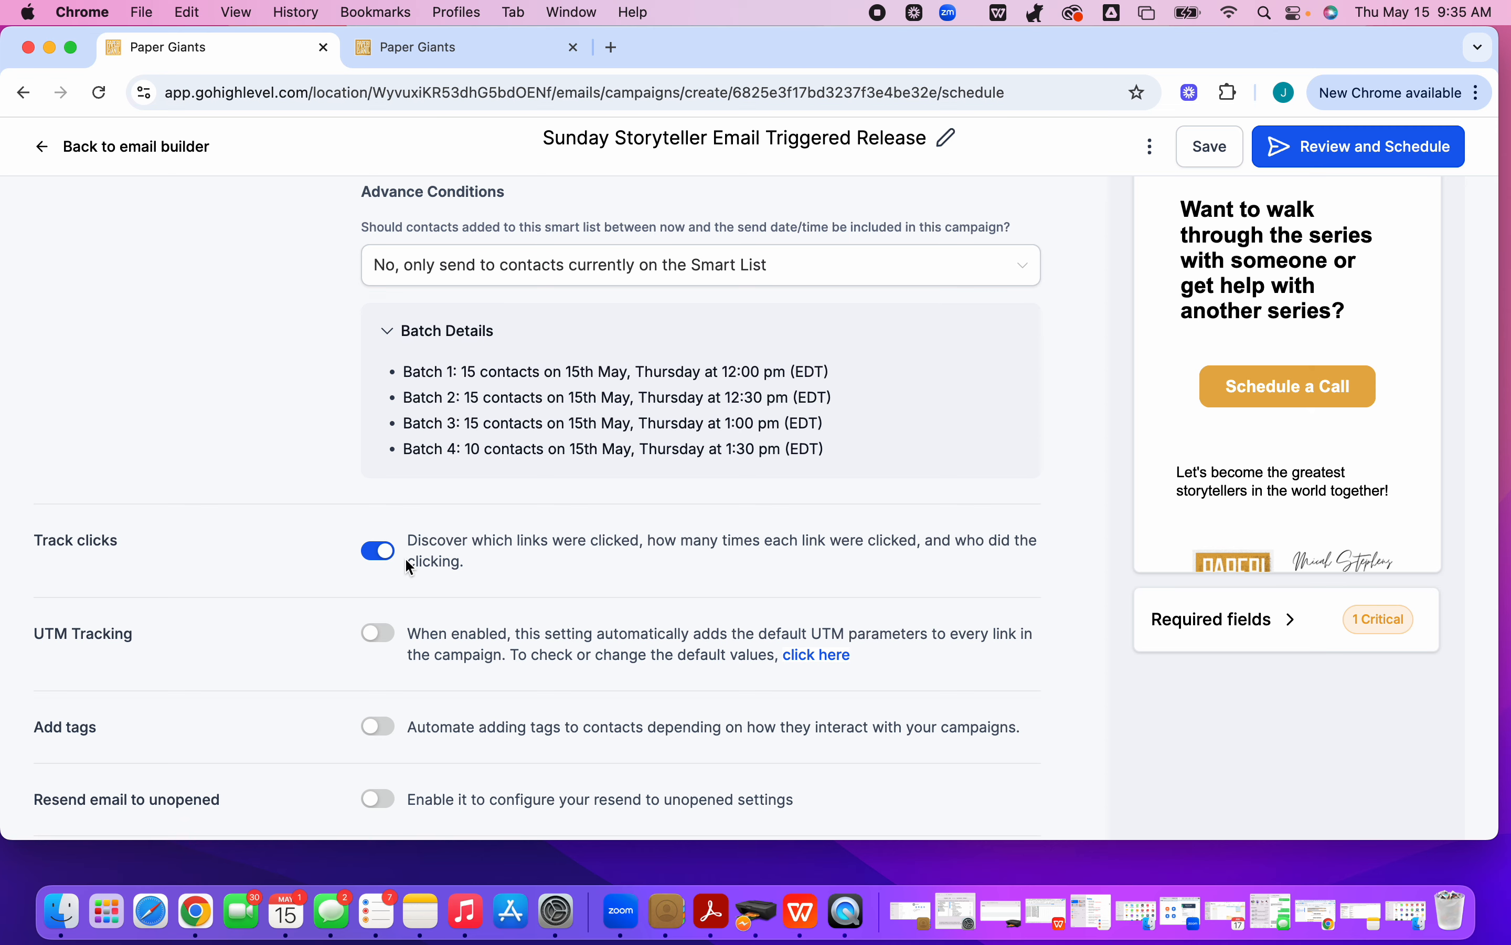
{"action": "scroll", "coordinate": [410, 565], "scroll_direction": "down", "scroll_amount": 2}
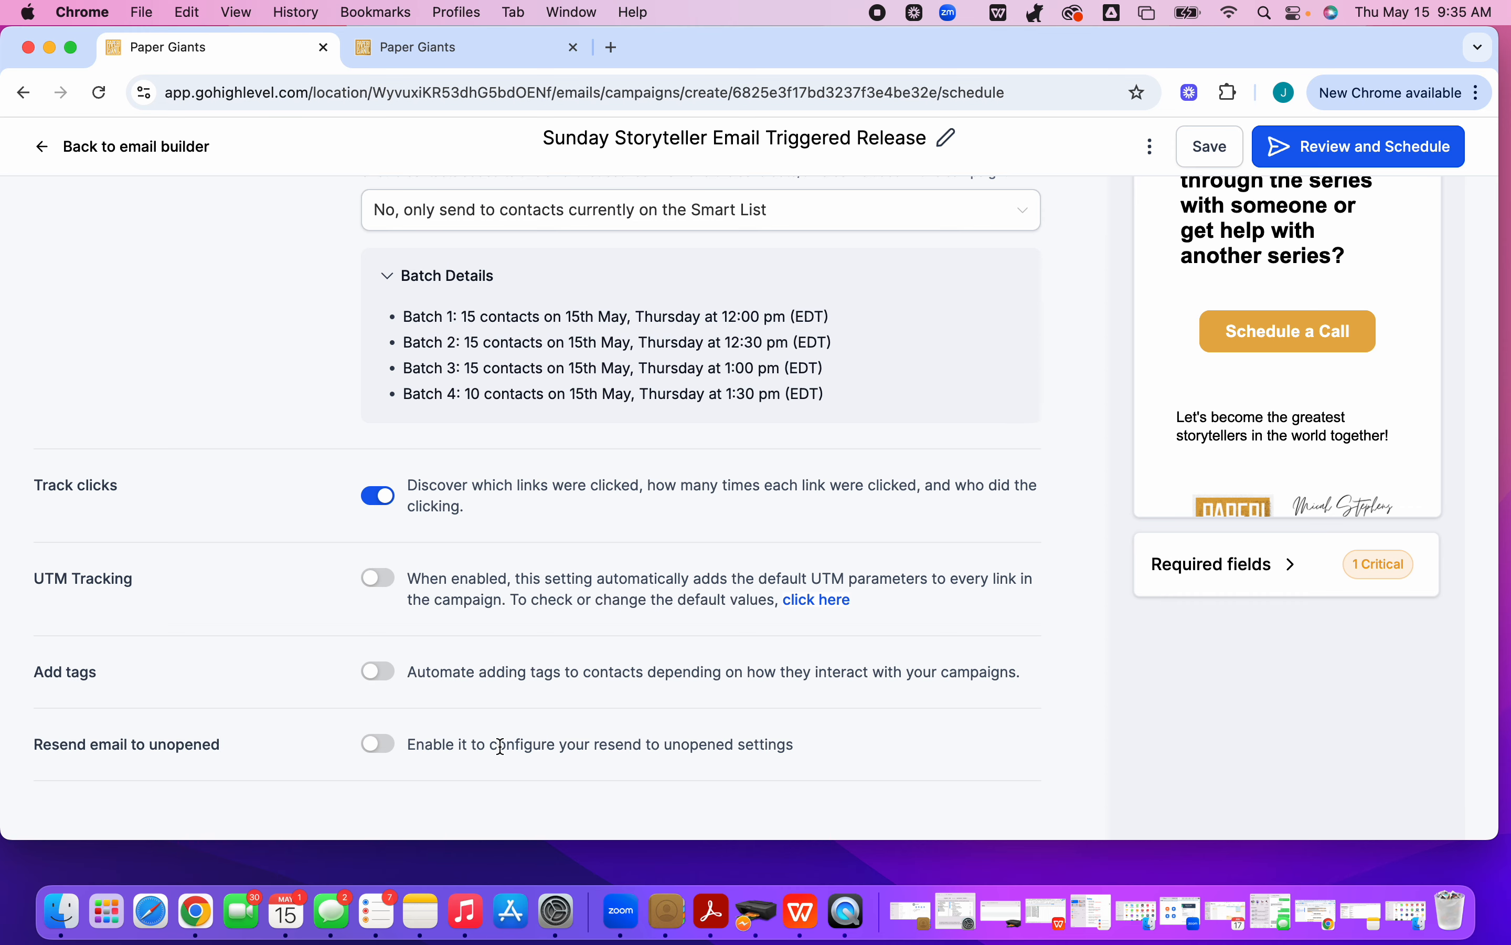
- Check the schedule and sender settings once more and save the campaign
{"action": "scroll", "coordinate": [502, 747], "scroll_direction": "up", "scroll_amount": 15}
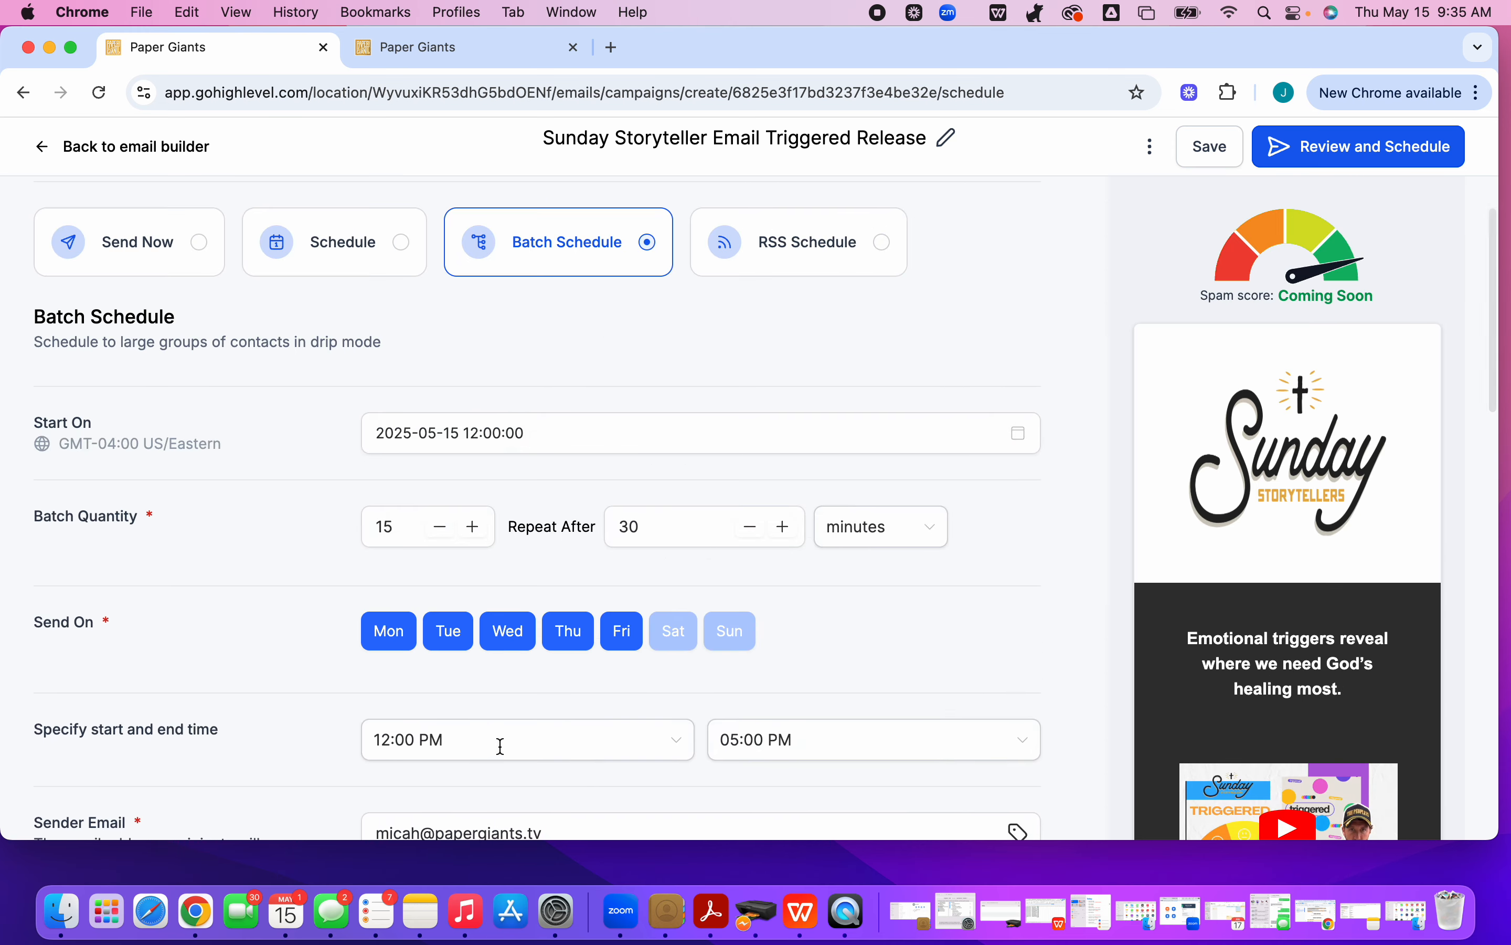
{"action": "left_click", "coordinate": [462, 741]}
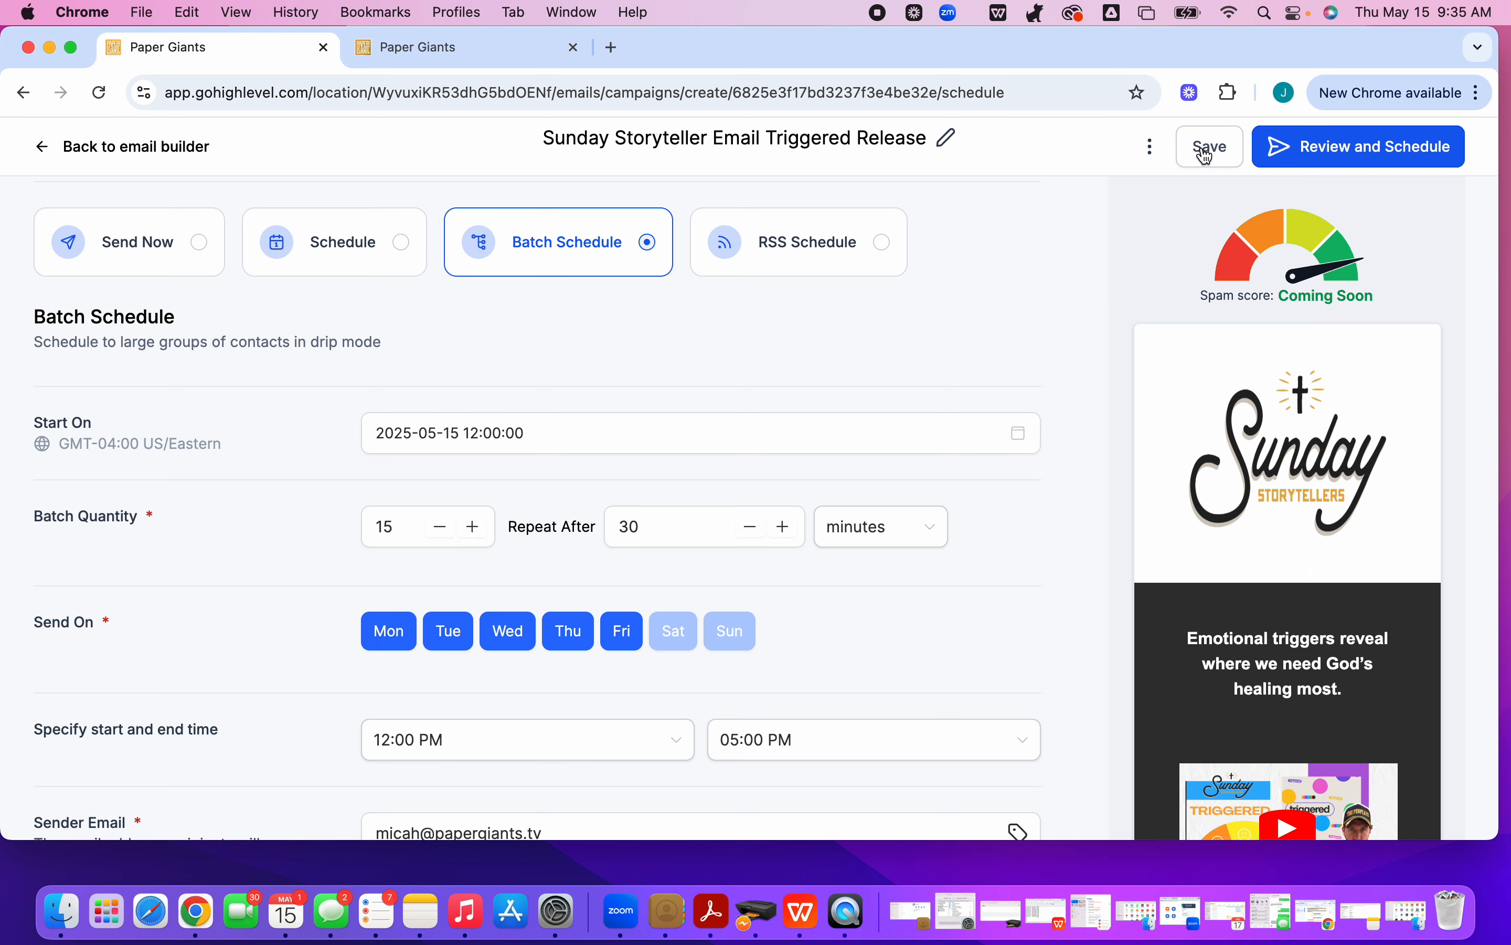
{"action": "scroll", "coordinate": [736, 439], "scroll_direction": "down", "scroll_amount": 5}
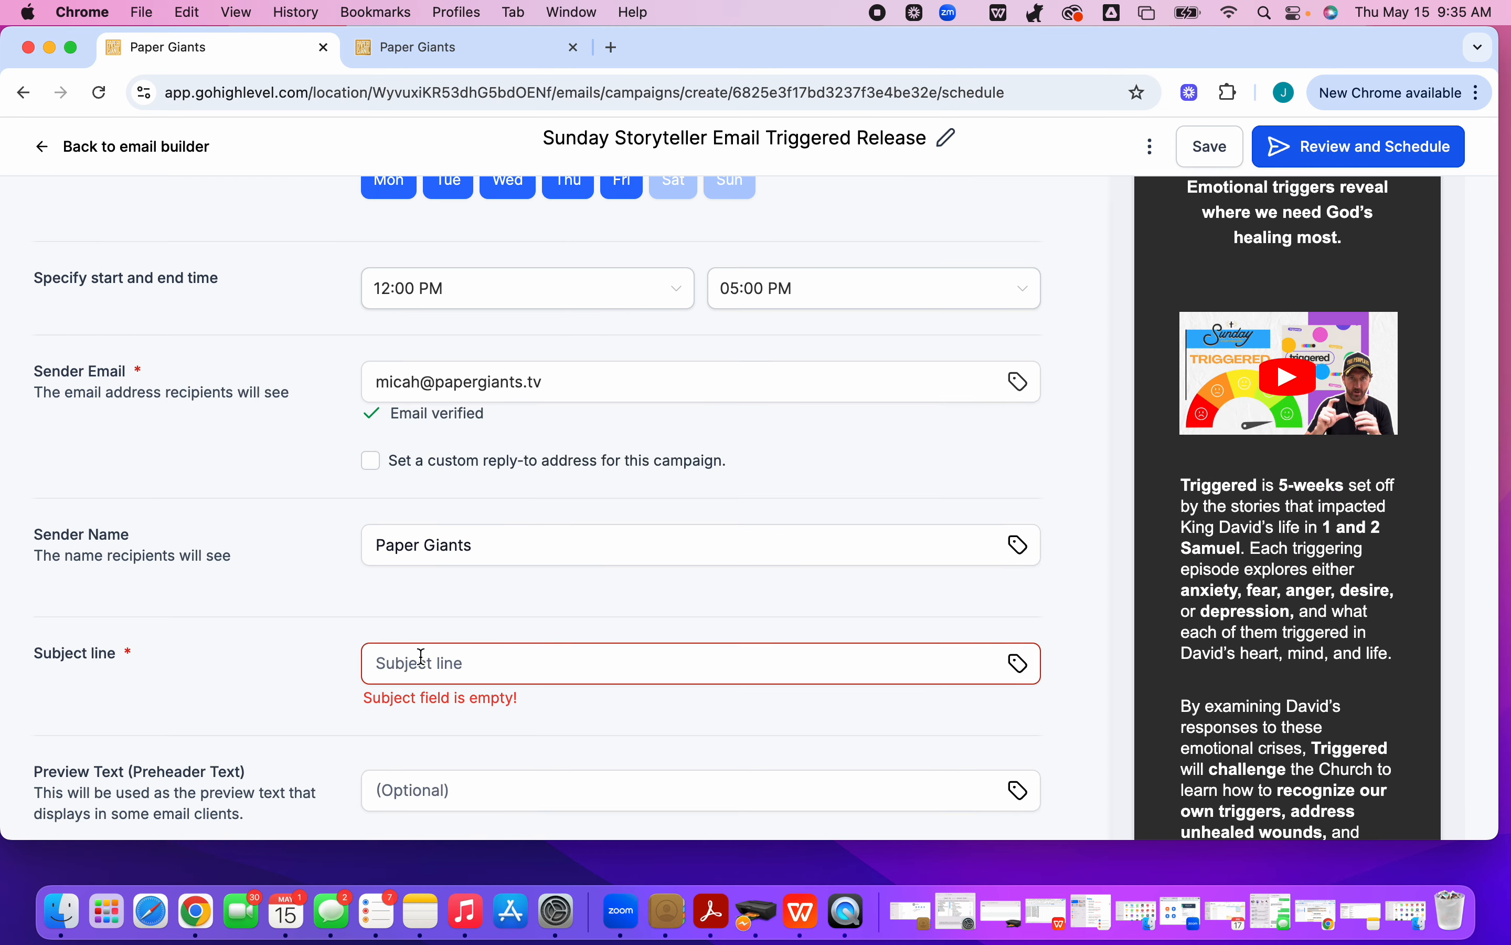
{"action": "scroll", "coordinate": [421, 656], "scroll_direction": "up", "scroll_amount": 5}
{"action": "left_click", "coordinate": [1197, 158]}
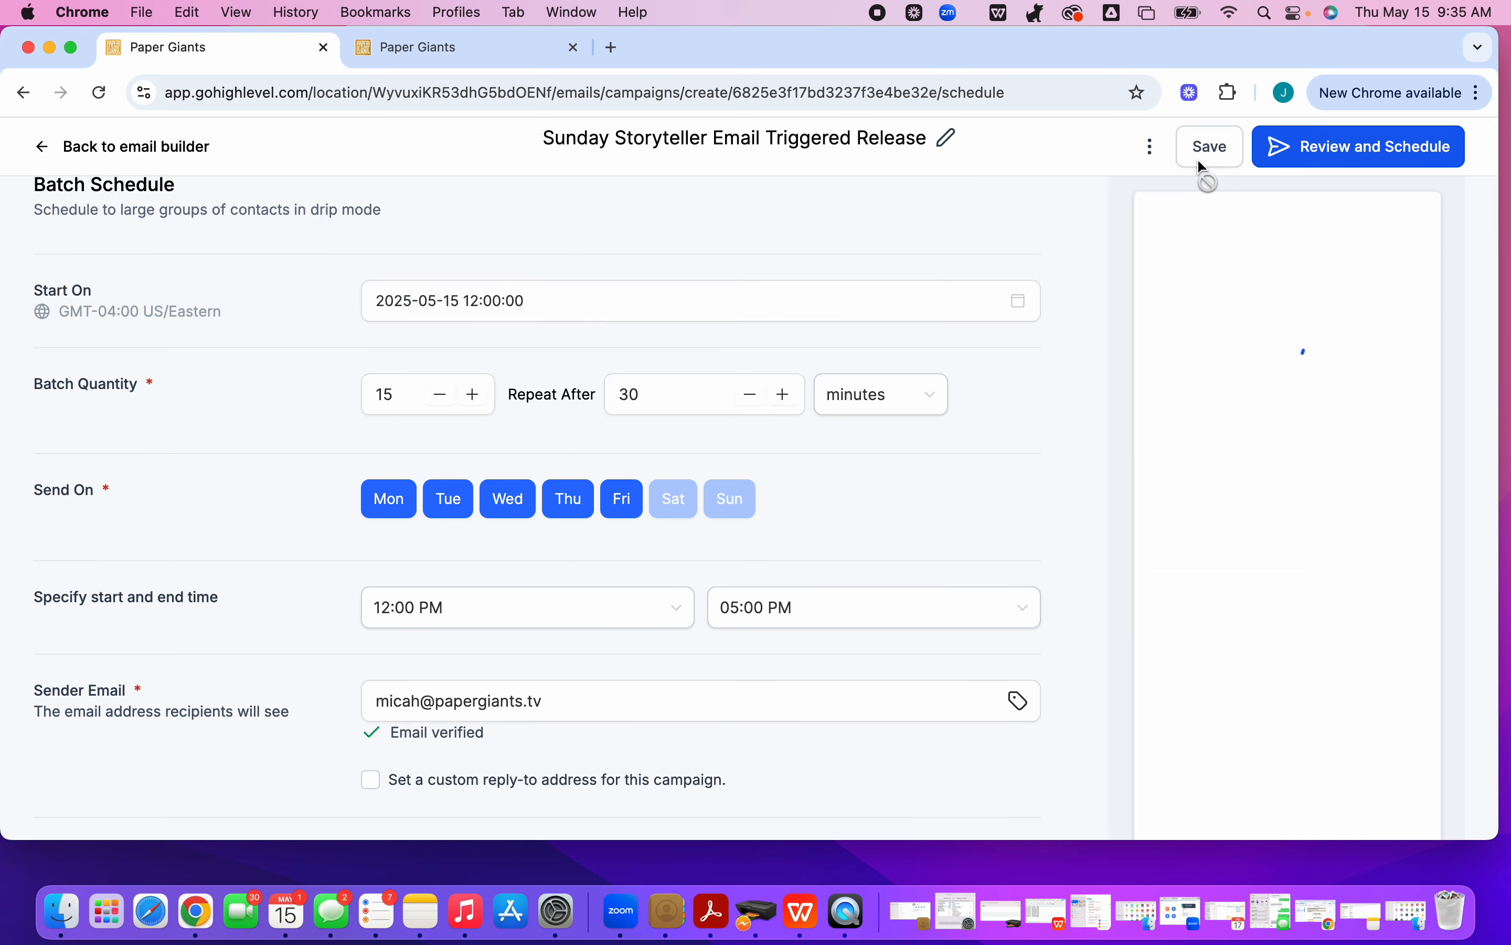